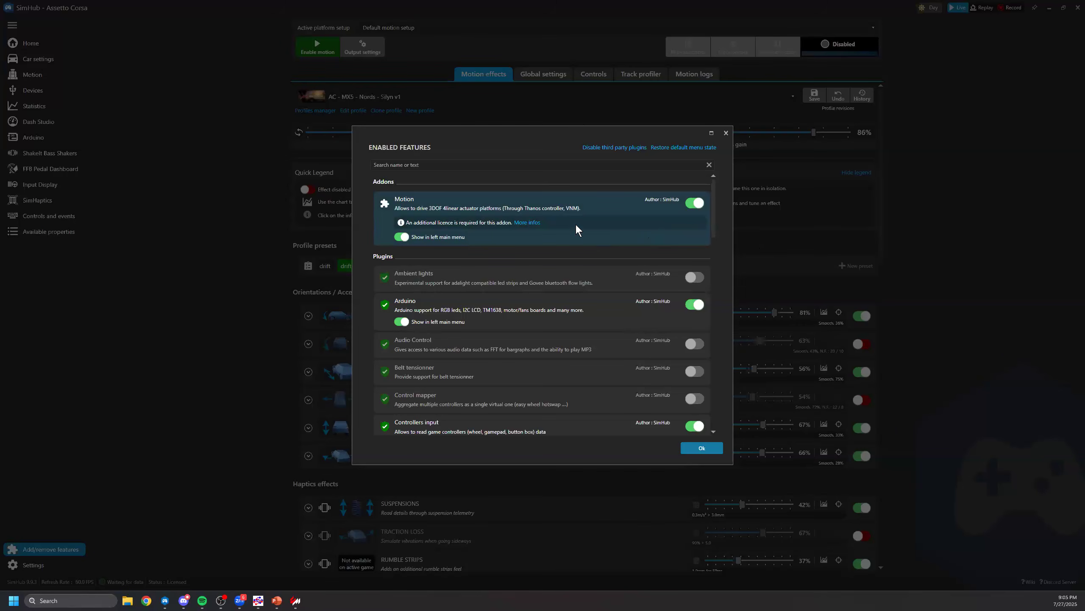
# - Close the enabled features list and export the platform geometry from the motion output settings as "motion"
pyautogui.click(701, 447)
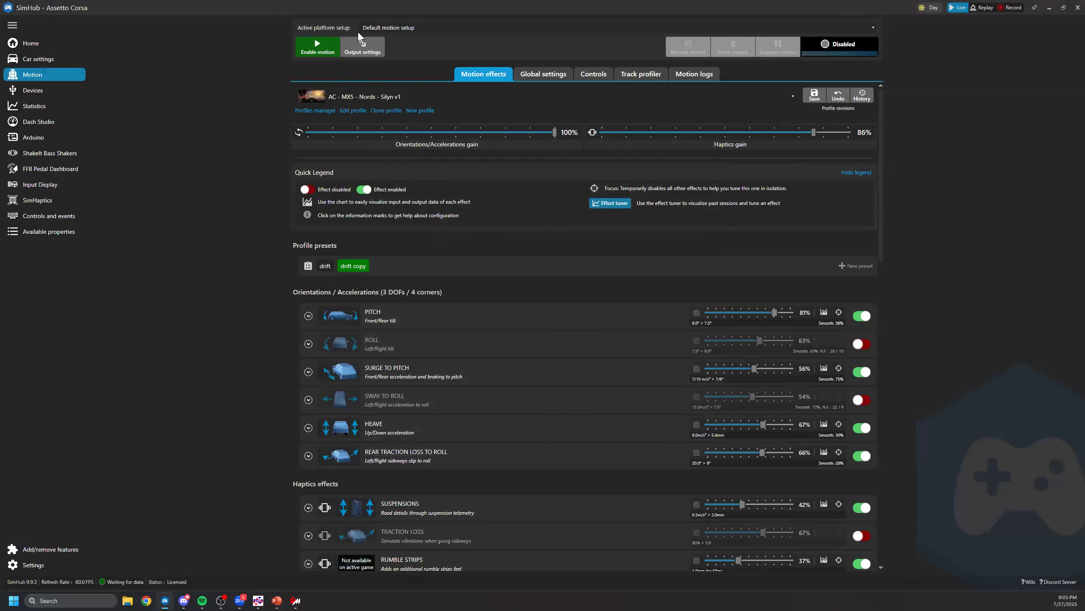
pyautogui.click(354, 43)
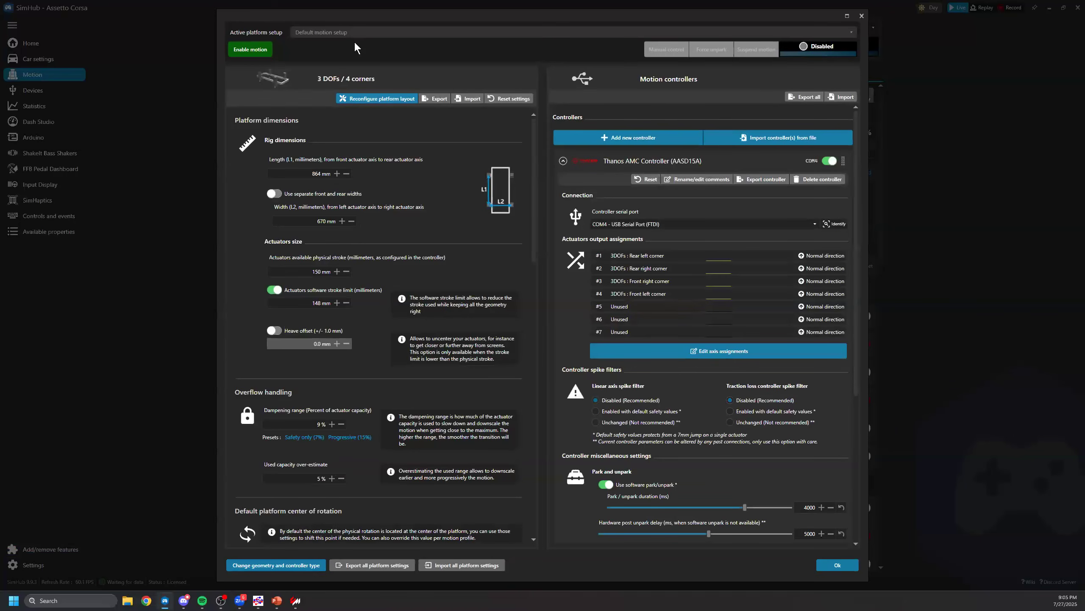
pyautogui.click(433, 99)
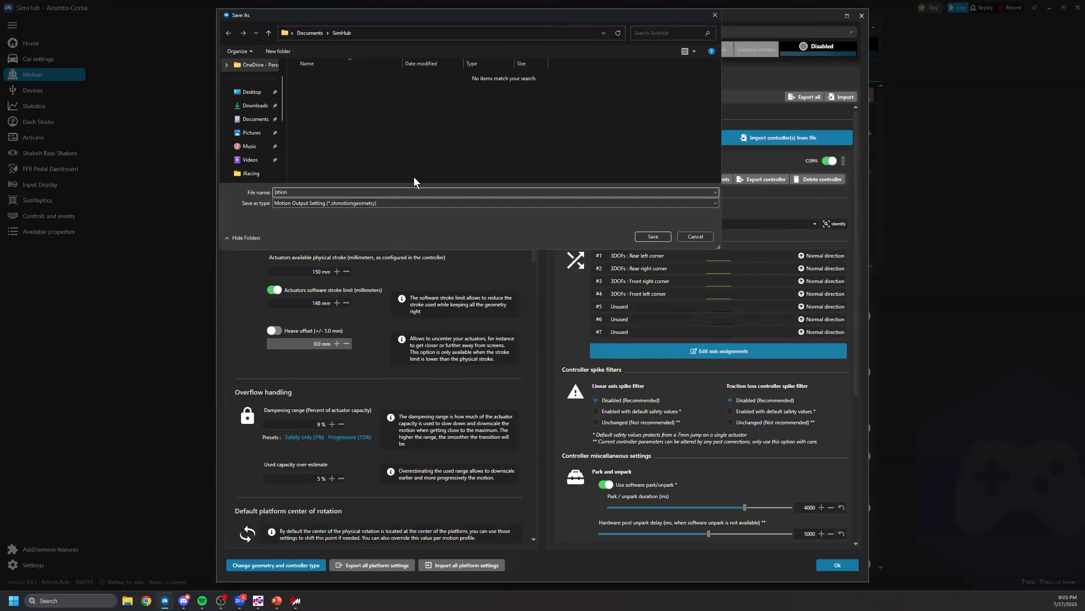
pyautogui.press('Return')
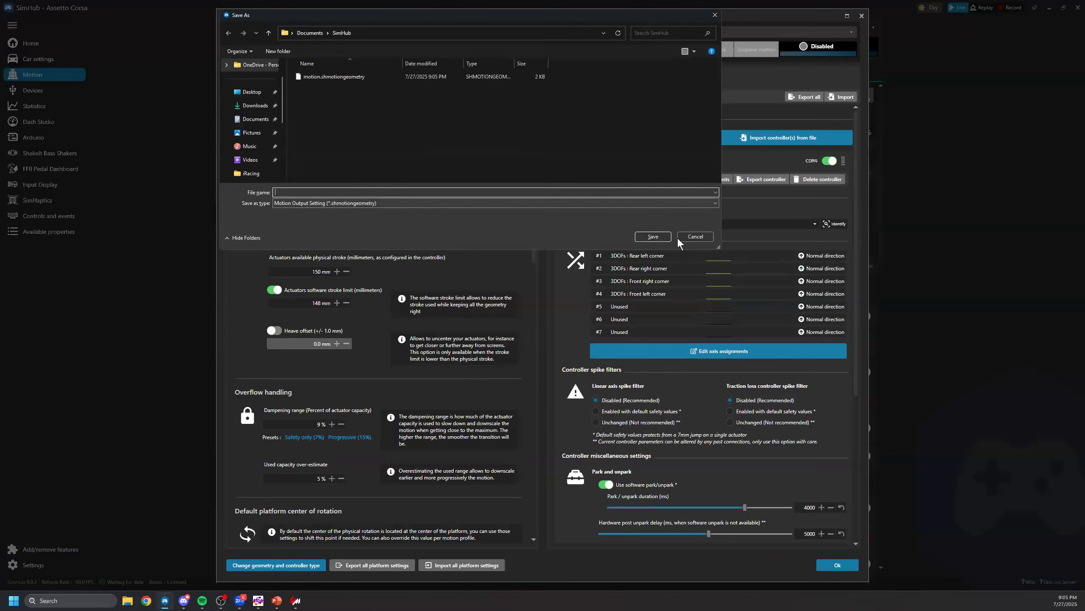
pyautogui.click(693, 236)
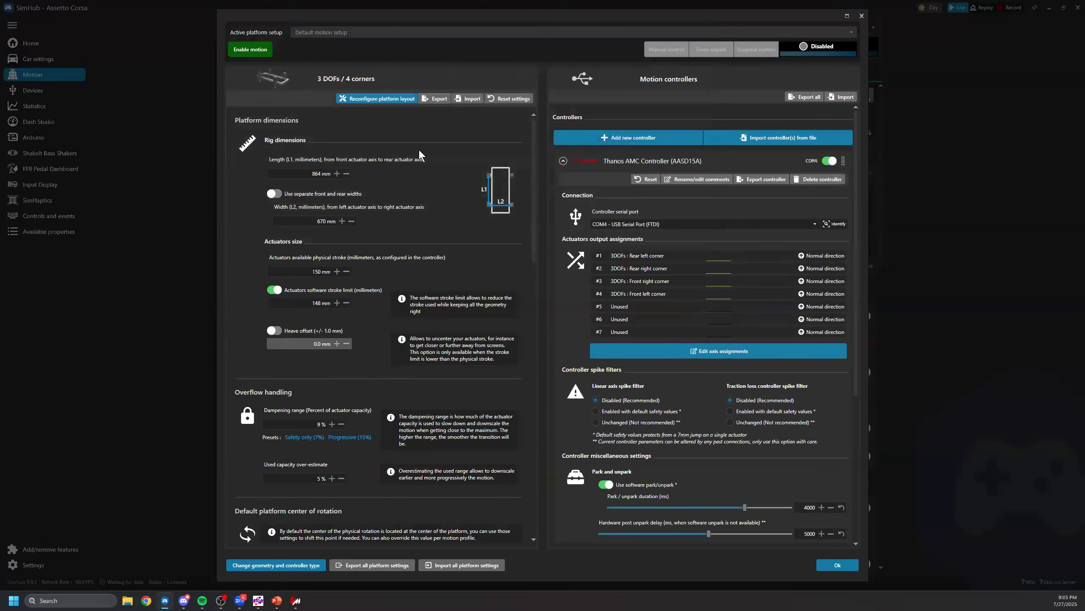
# - Try to reconfigure the platform layout with the preconfigured DOF Reality - H3 preset, and close the output settings
pyautogui.click(370, 97)
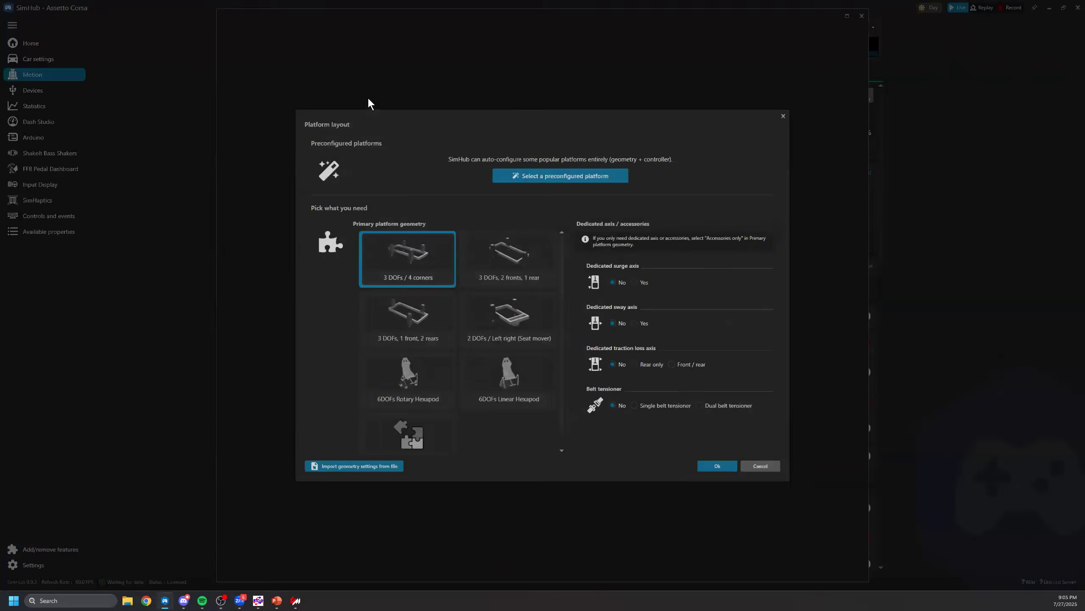
pyautogui.click(514, 169)
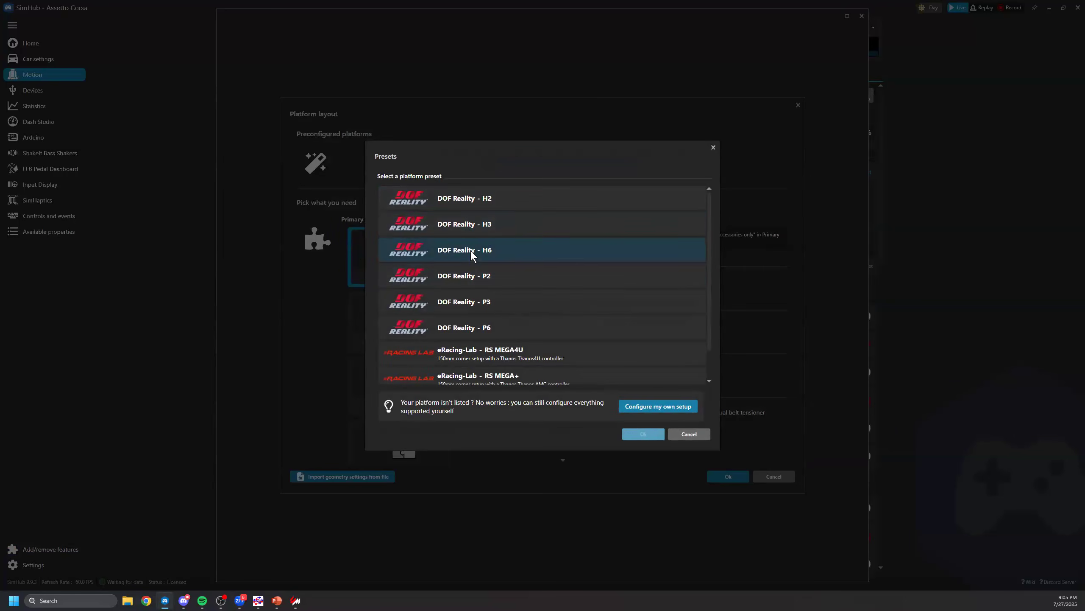
pyautogui.scroll(-2, 470, 295)
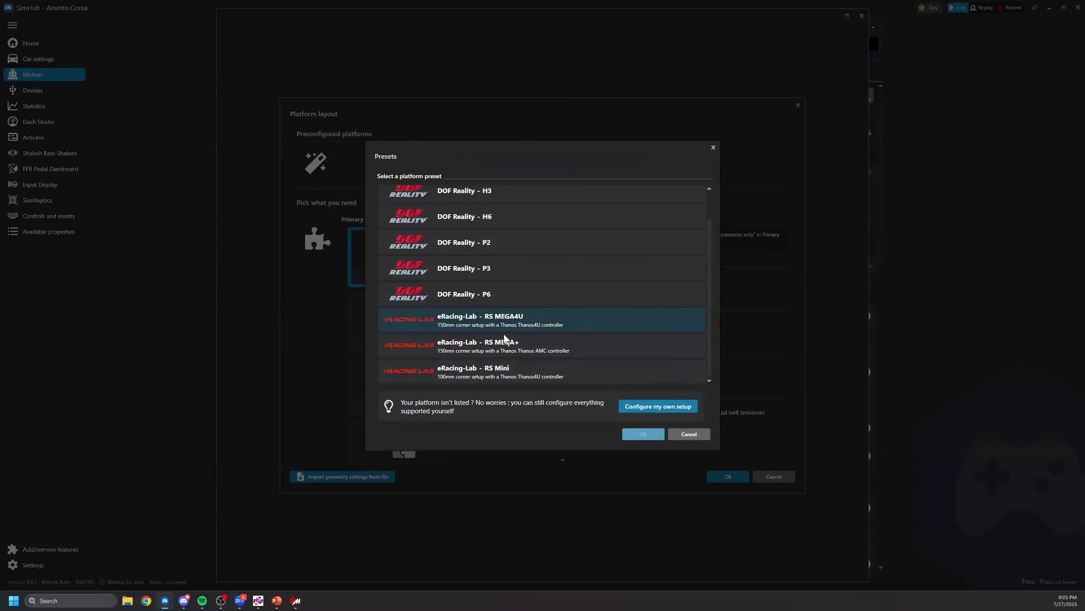
pyautogui.scroll(1, 509, 254)
pyautogui.click(498, 224)
pyautogui.click(497, 224)
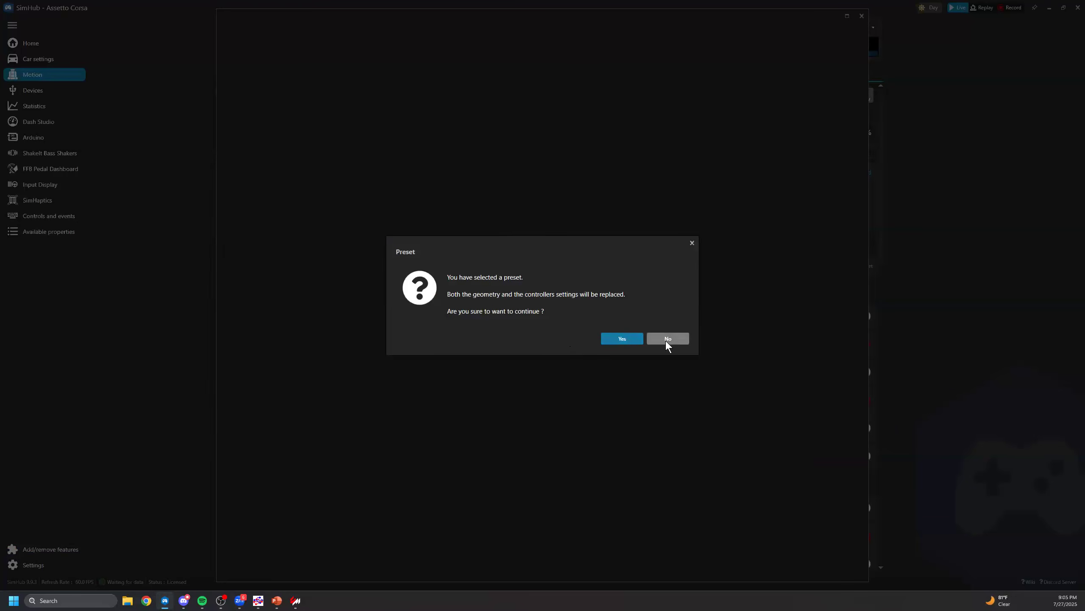
pyautogui.click(629, 338)
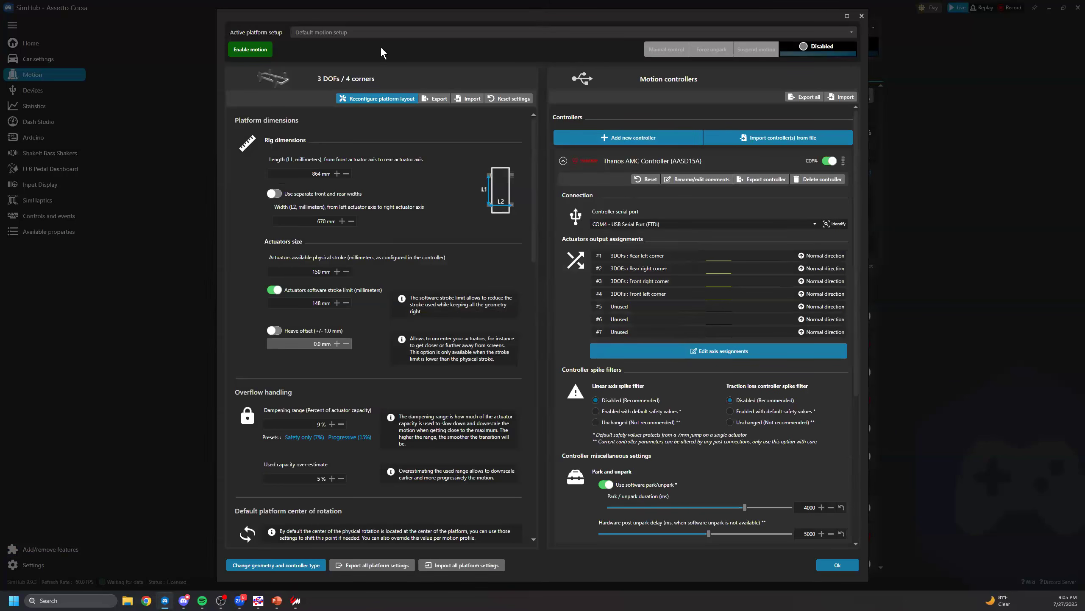
pyautogui.click(862, 16)
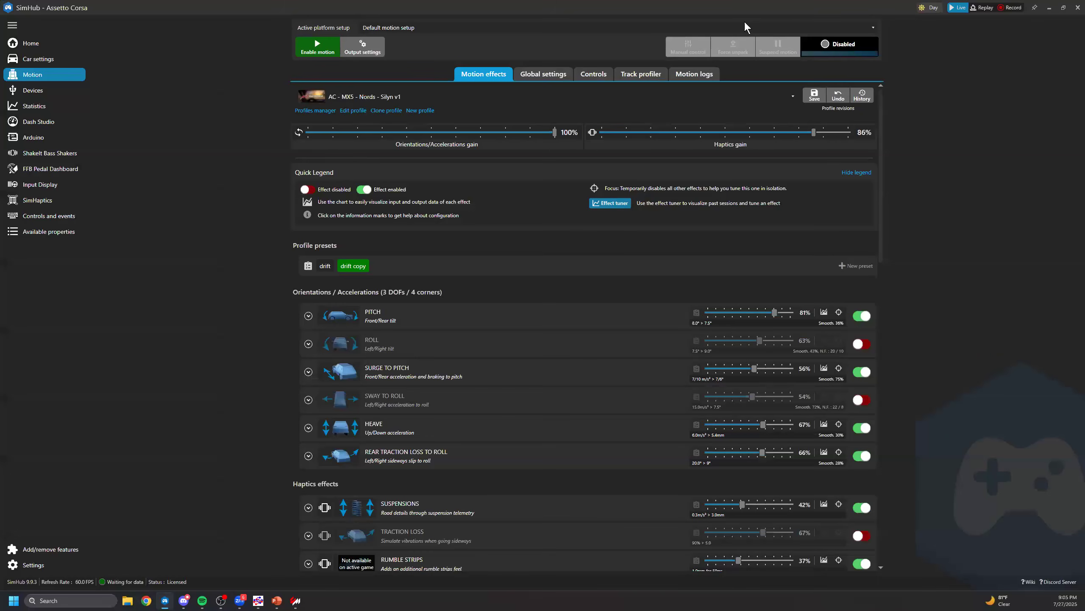
# - Examine the DOFReality Demo setup's rig dimensions, actuator size, heave translation, seat height, speed limiters and axis limits in the output settings
pyautogui.click(363, 49)
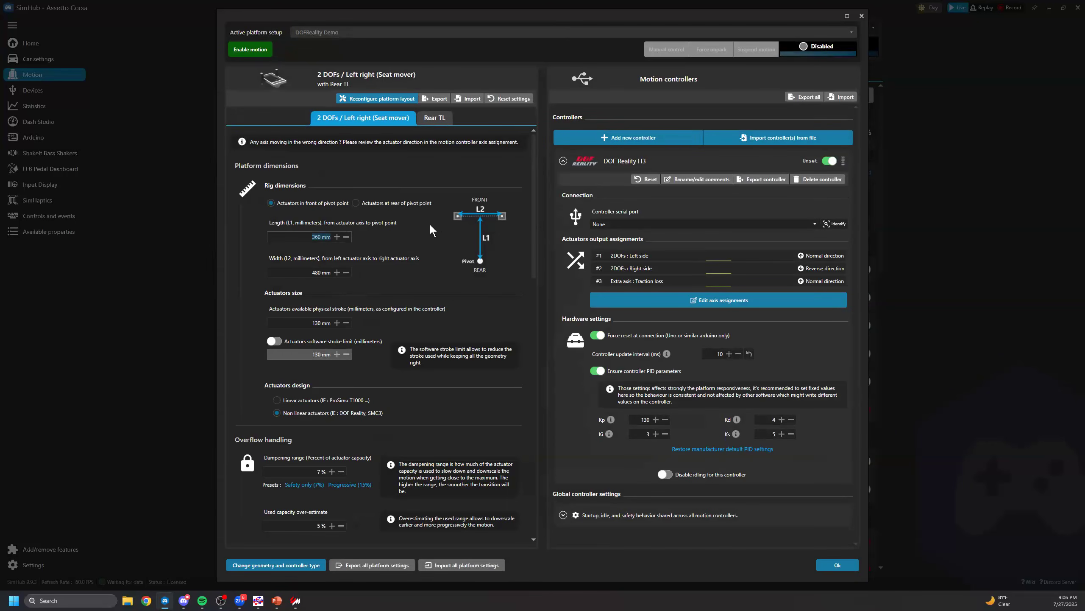
pyautogui.click(302, 273)
pyautogui.scroll(-5, 325, 314)
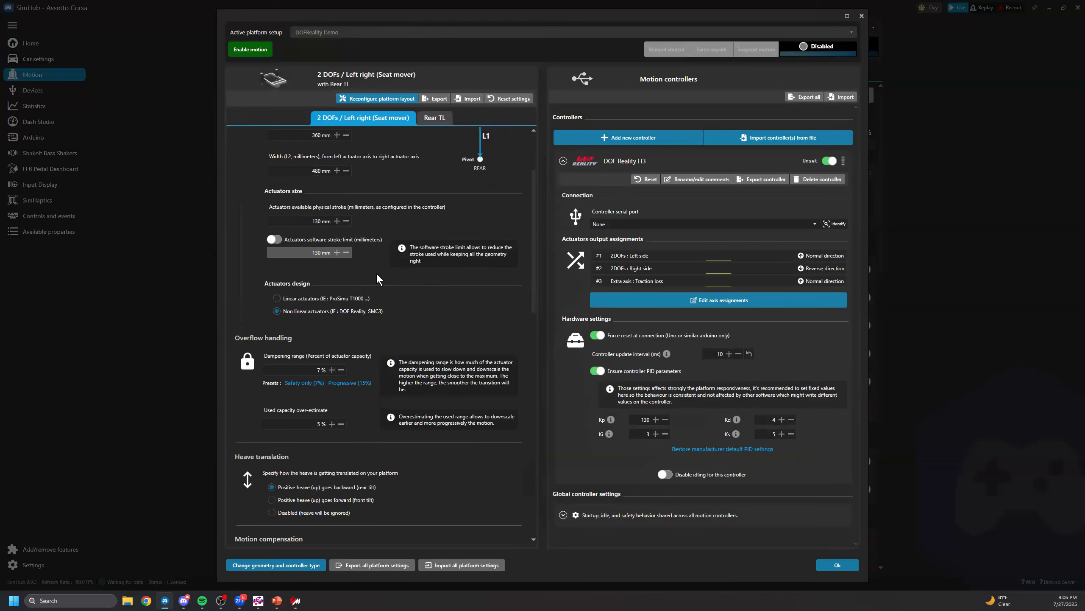
pyautogui.scroll(-5, 390, 258)
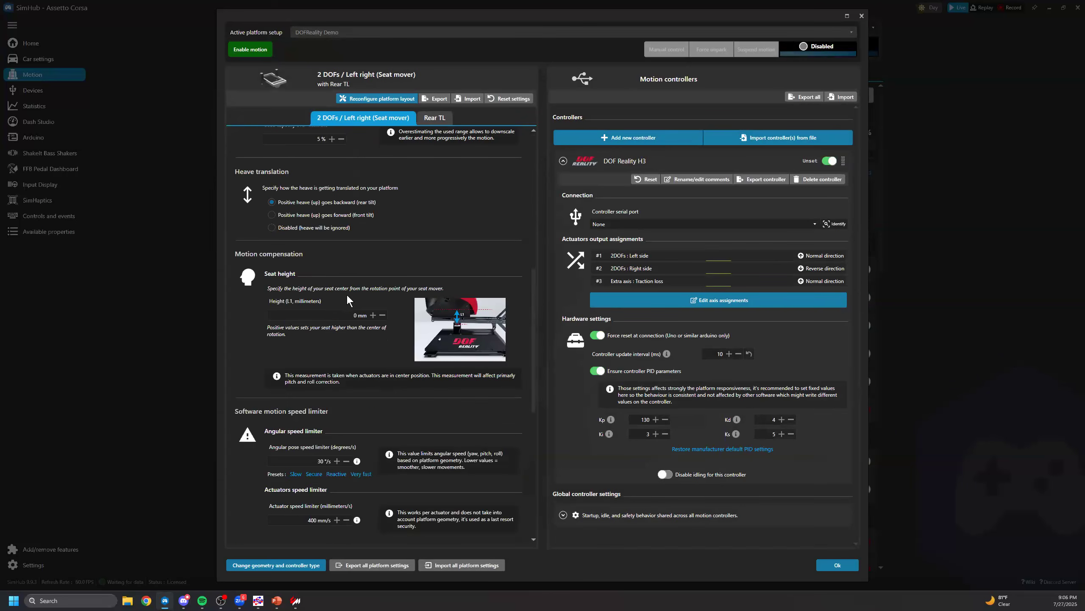
pyautogui.click(372, 316)
pyautogui.scroll(-8, 453, 314)
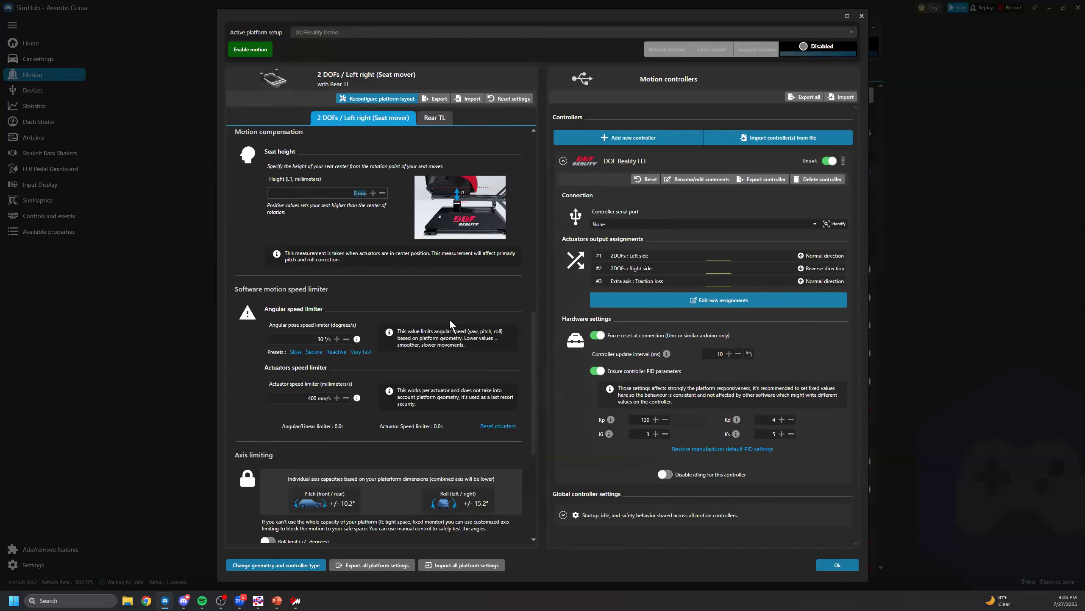
pyautogui.scroll(-1, 444, 329)
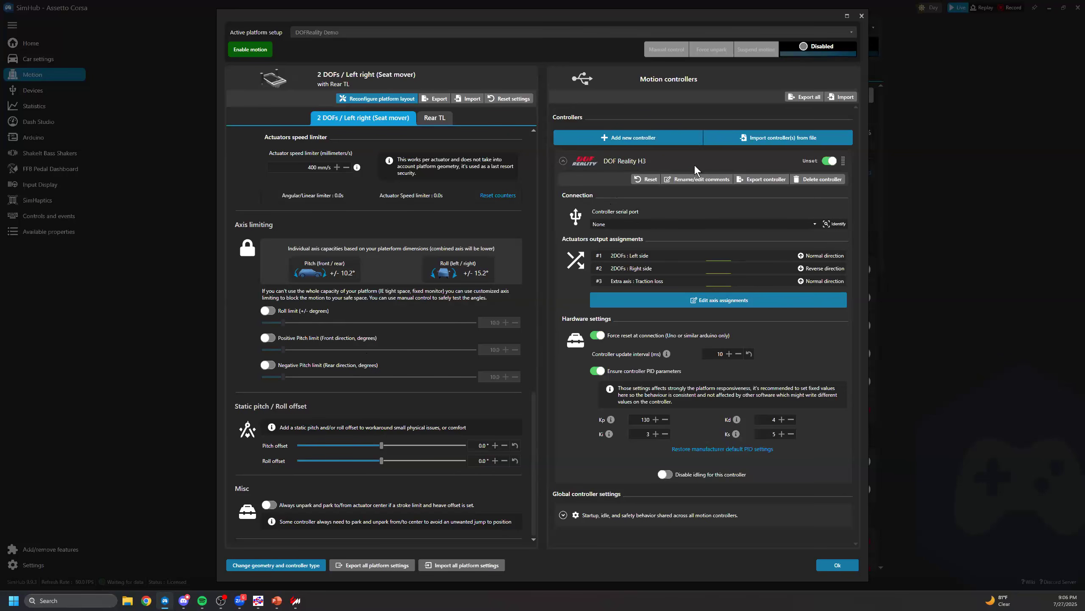
# - Look through the serial ports available for the DOF Reality H3 controller and try the port identification
pyautogui.click(626, 226)
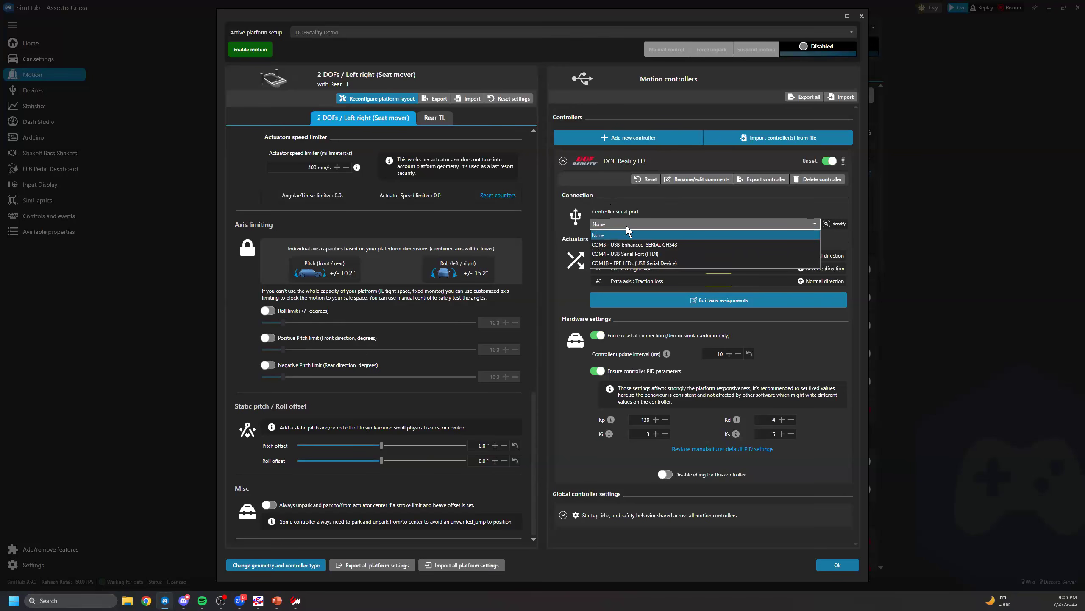
pyautogui.click(826, 222)
pyautogui.click(825, 221)
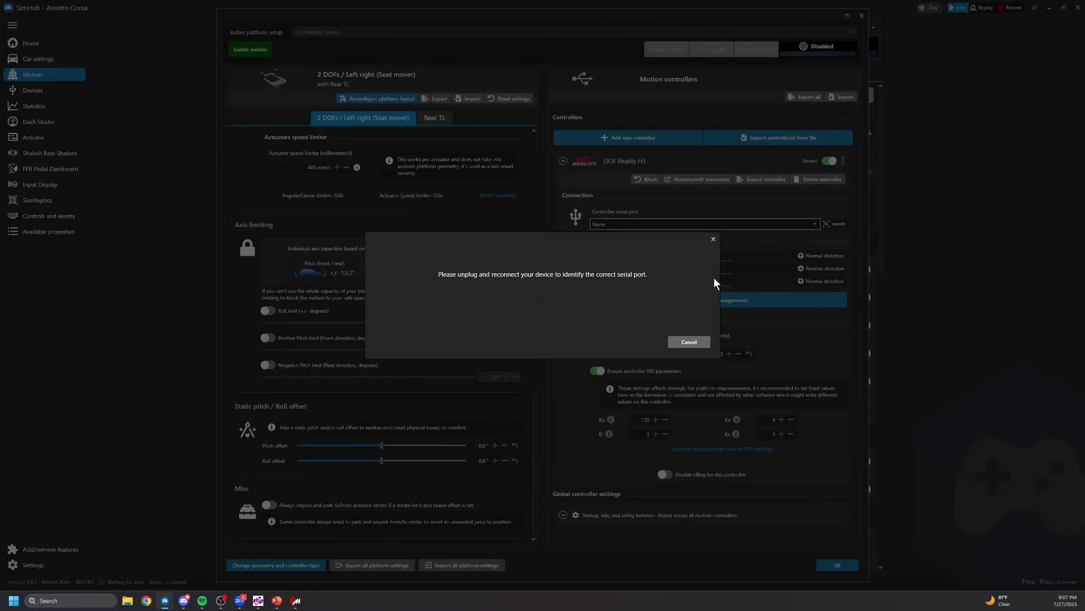
pyautogui.click(684, 344)
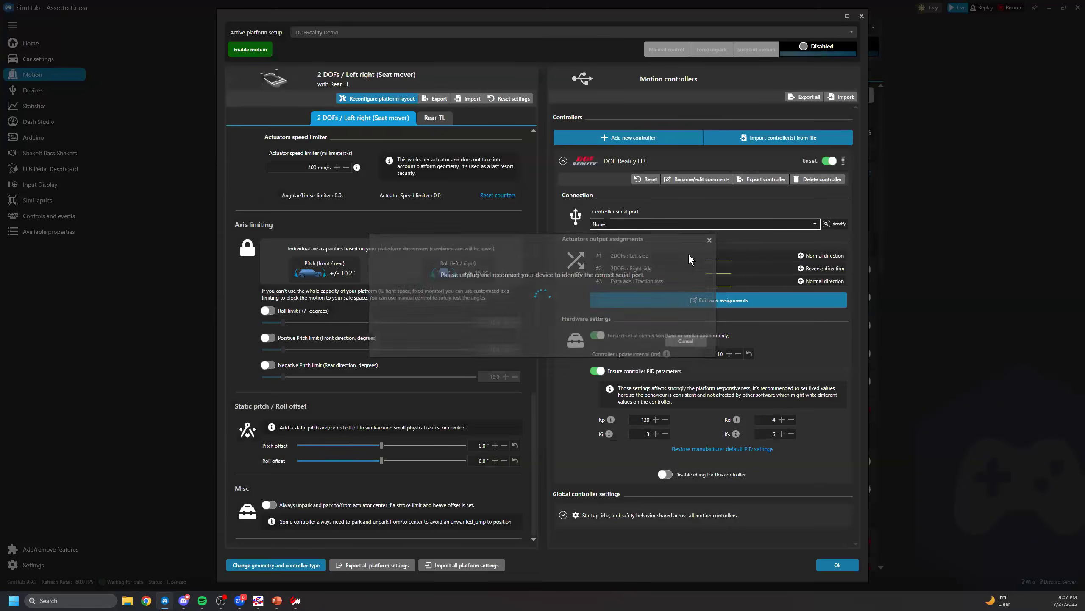
pyautogui.click(681, 226)
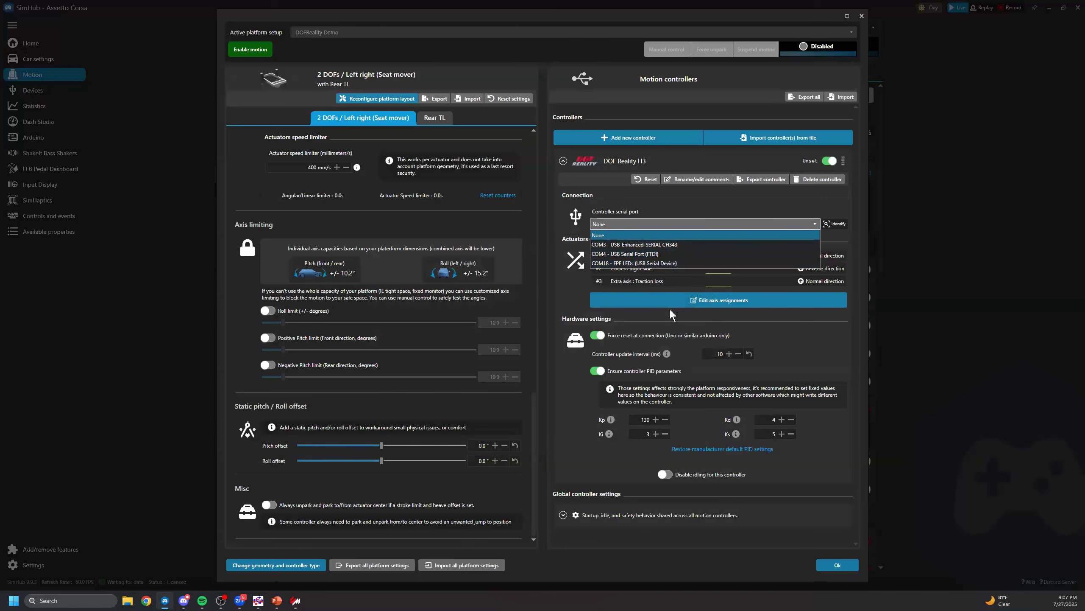
pyautogui.click(658, 325)
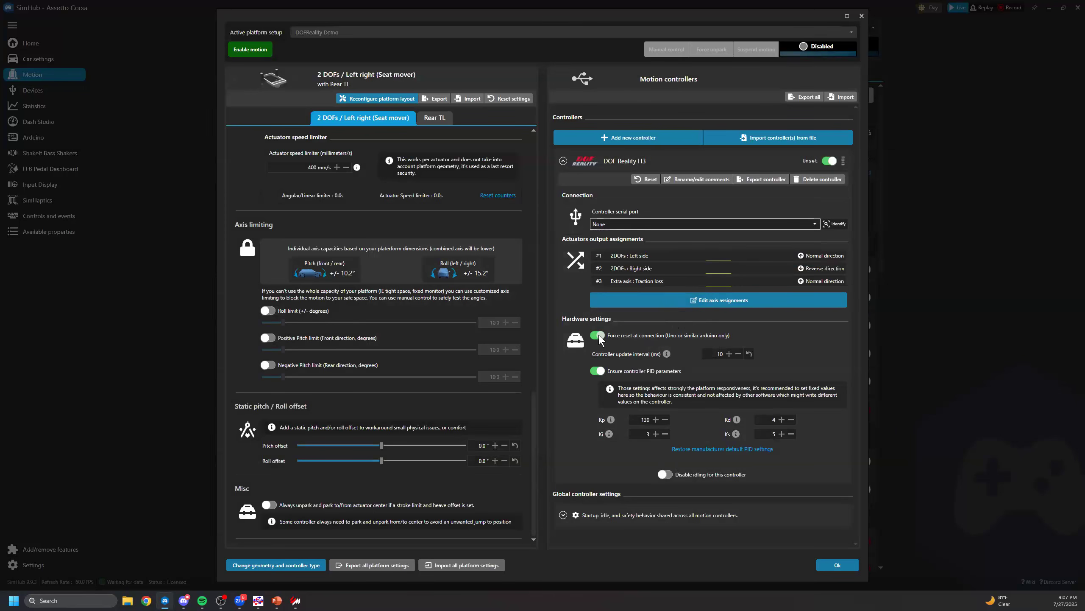
# - Examine the DOF Reality H3 controller's update interval and PID parameters, and the global start, inactivity and safety delay settings
pyautogui.click(720, 354)
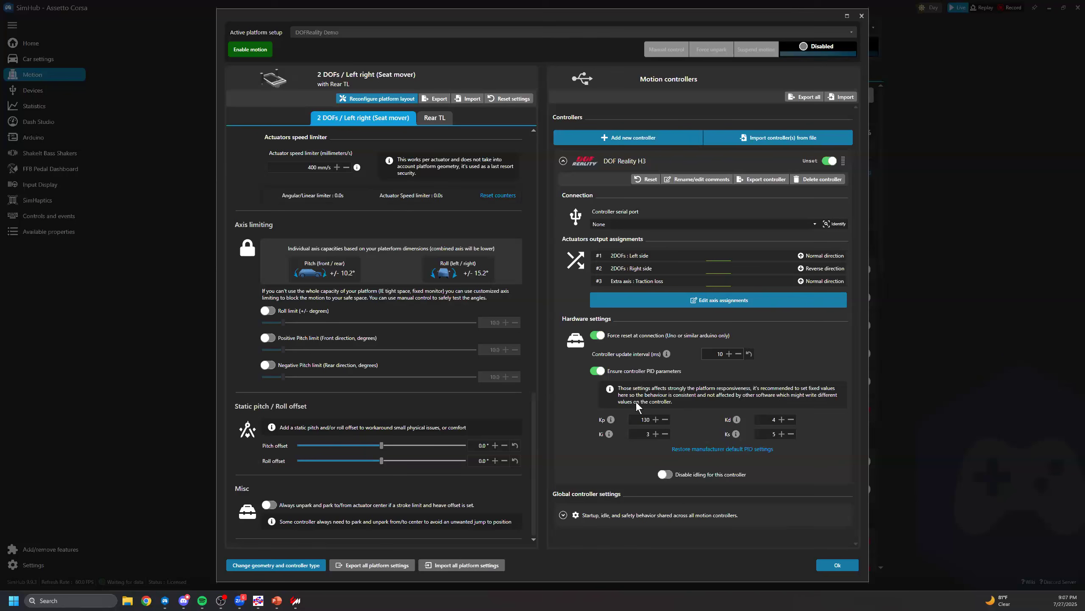
pyautogui.click(633, 419)
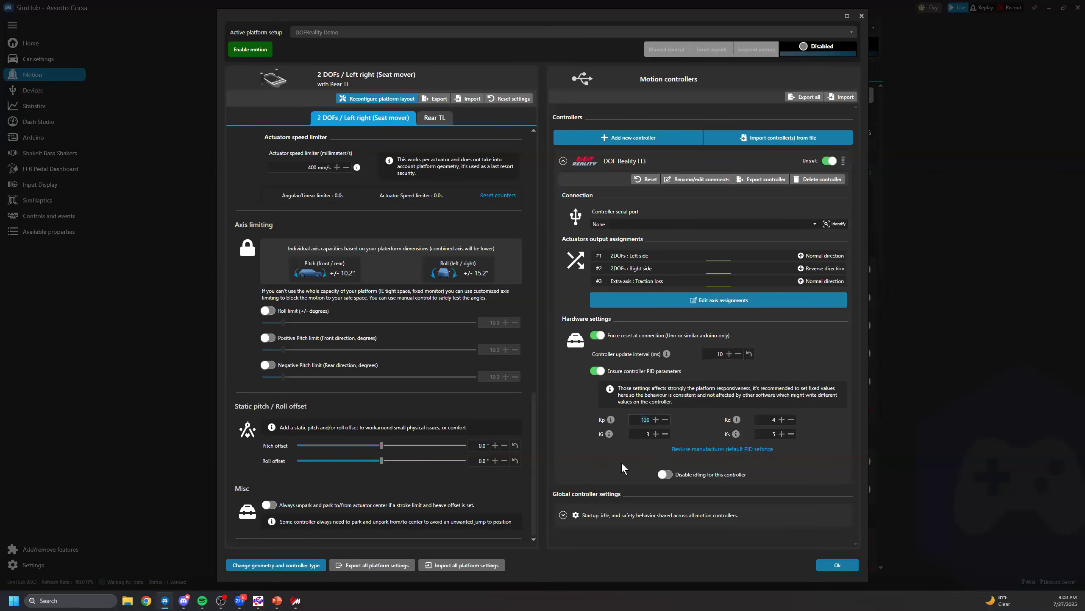
pyautogui.click(563, 515)
pyautogui.scroll(-8, 606, 481)
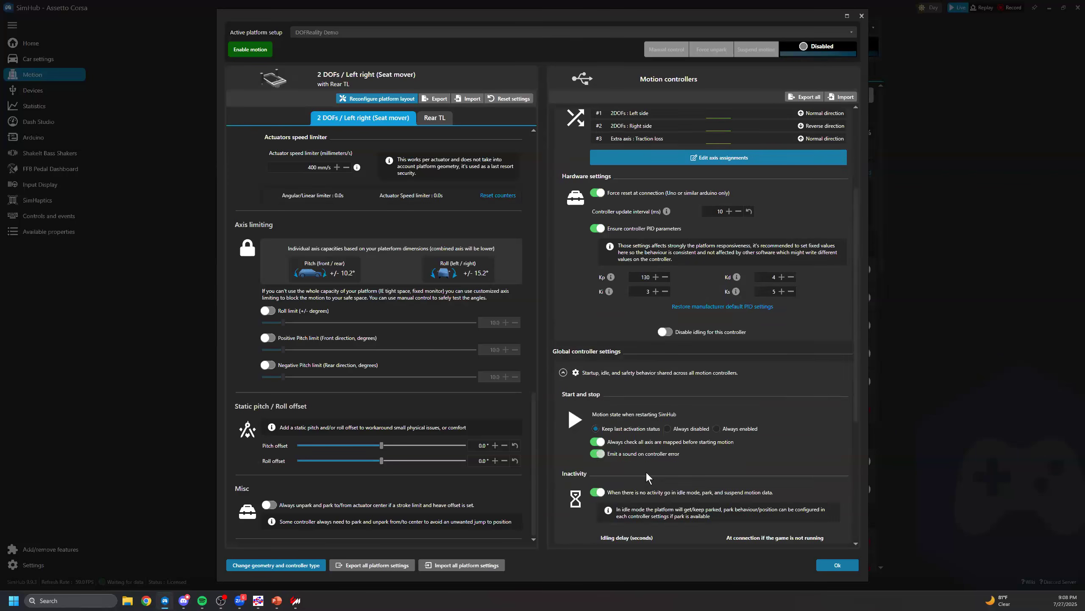
pyautogui.scroll(-1, 739, 370)
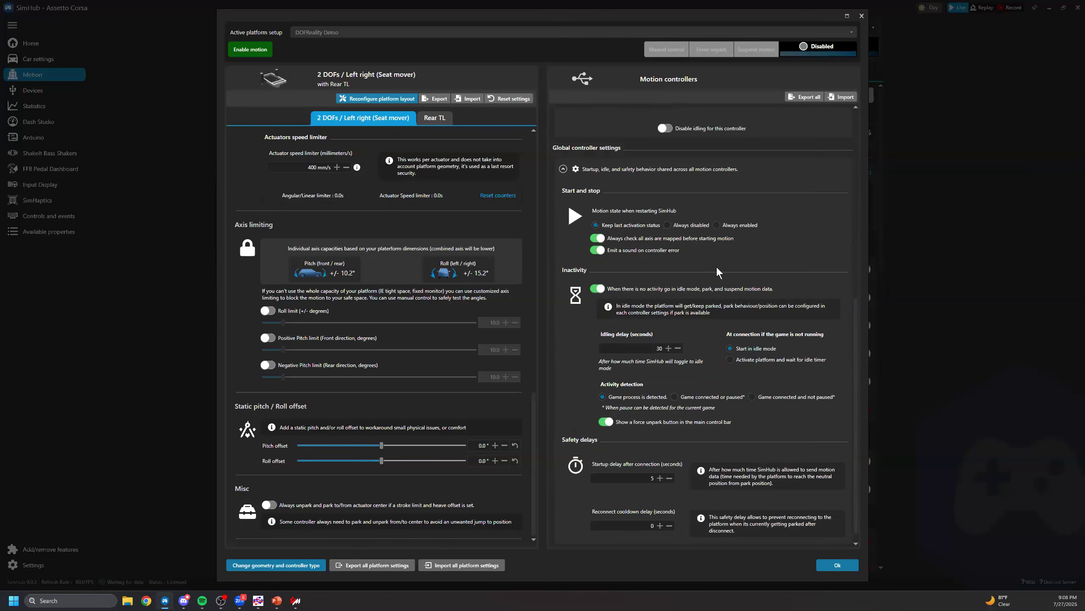
pyautogui.scroll(-1, 717, 341)
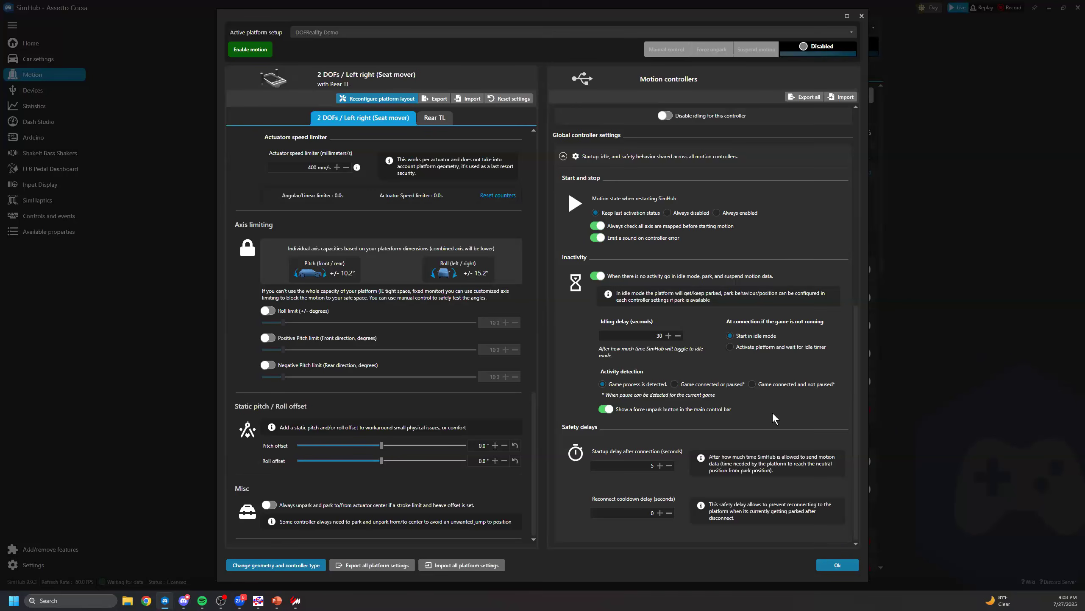
# - Check the DOF Reality H3 controller's axis assignments and close the output settings
pyautogui.scroll(10, 772, 410)
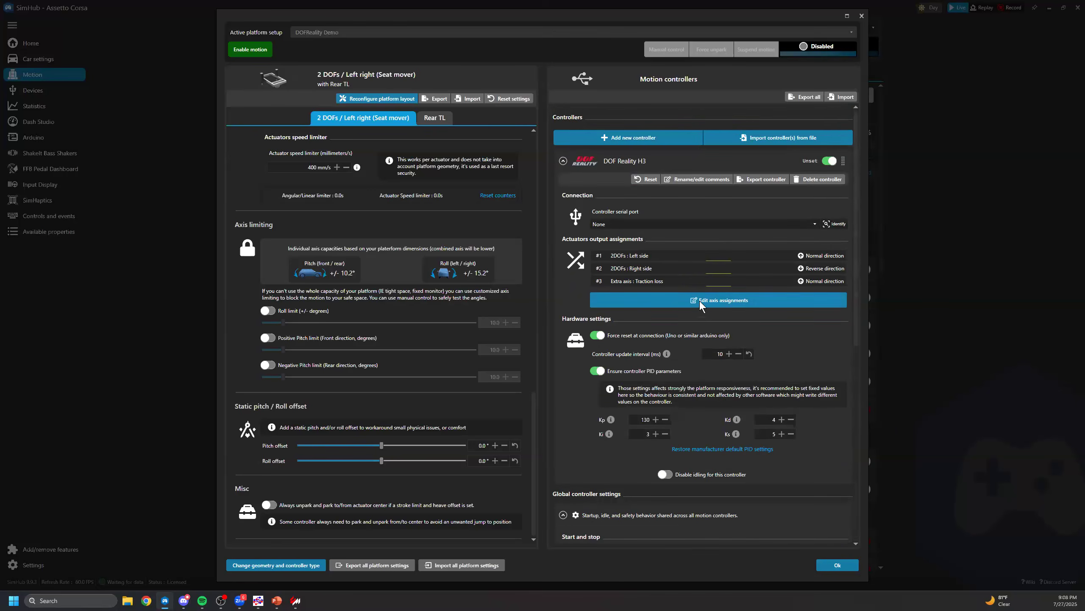
pyautogui.click(700, 300)
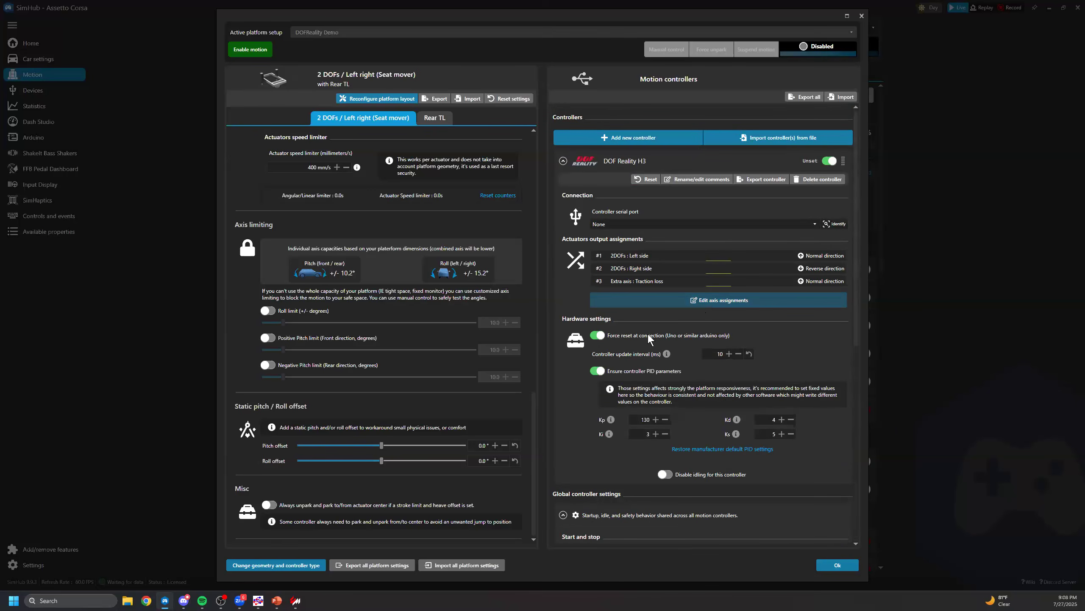
pyautogui.click(835, 565)
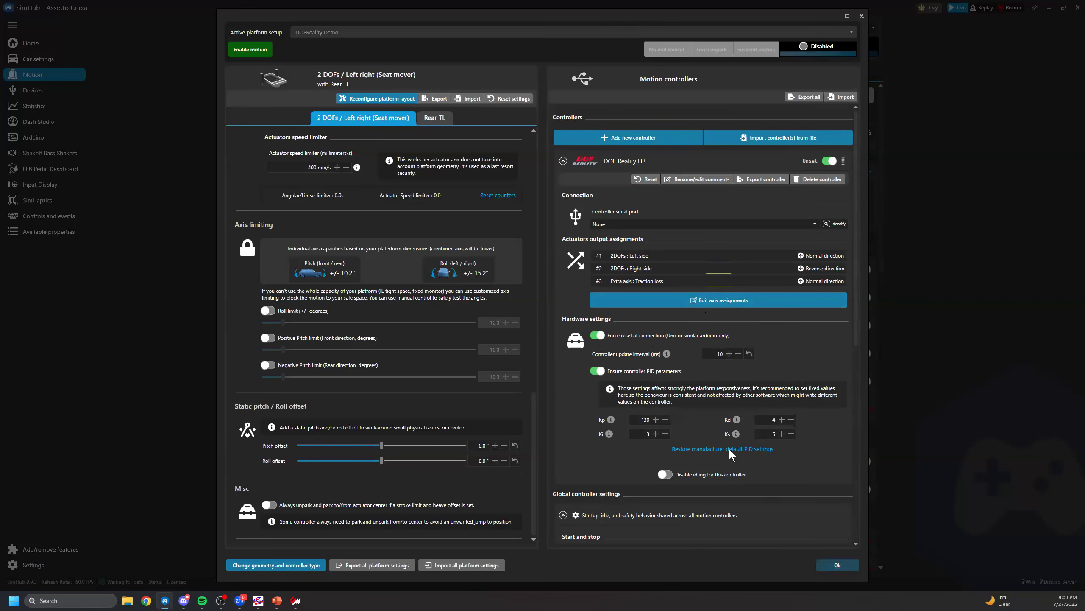
pyautogui.click(630, 336)
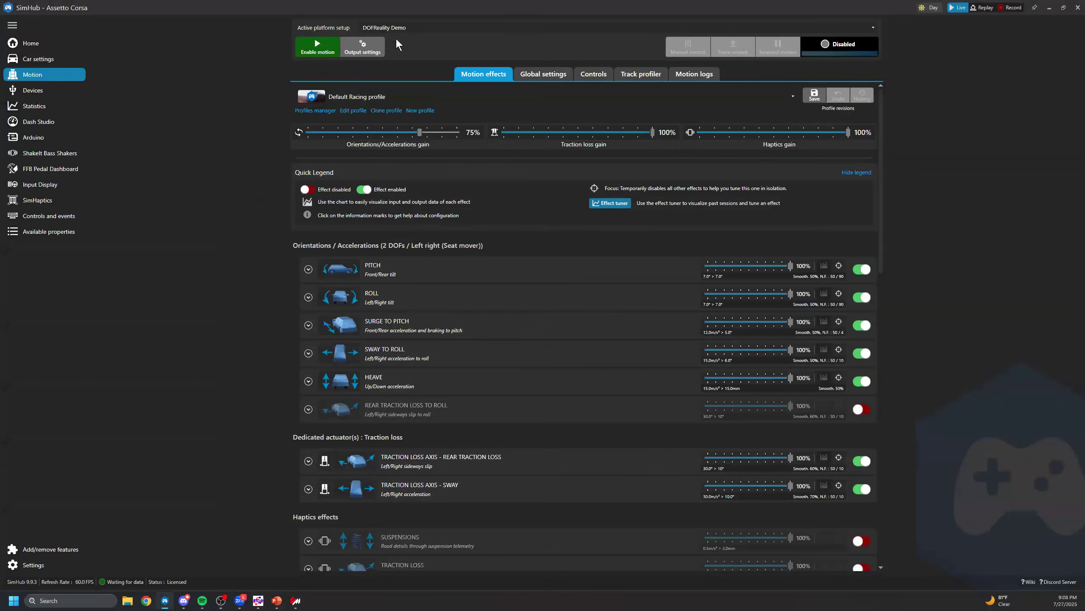
# - Examine the Default motion setup's rig dimensions, actuator size, overflow handling, center of rotation, motion compensation, speed limiters and axis limits in the output settings
pyautogui.click(360, 45)
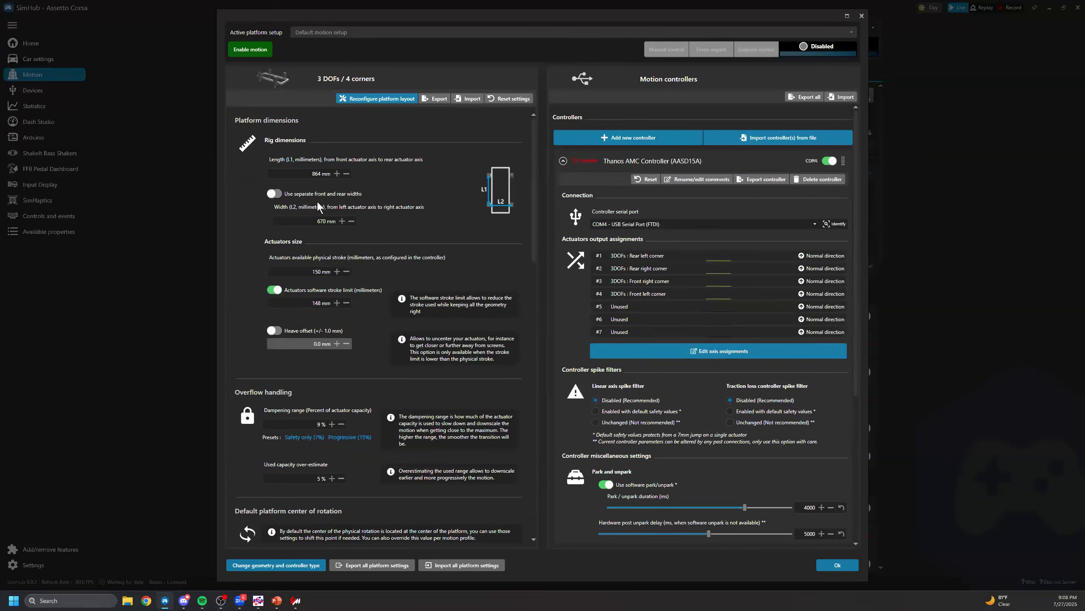
pyautogui.click(307, 173)
pyautogui.click(300, 225)
pyautogui.scroll(-5, 376, 295)
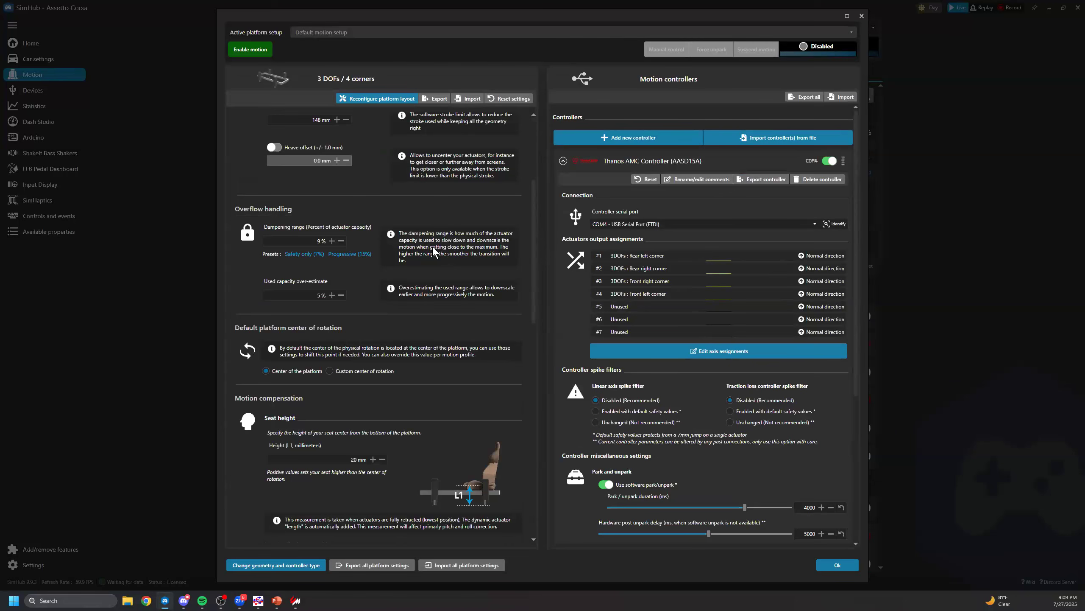
pyautogui.scroll(-2, 381, 275)
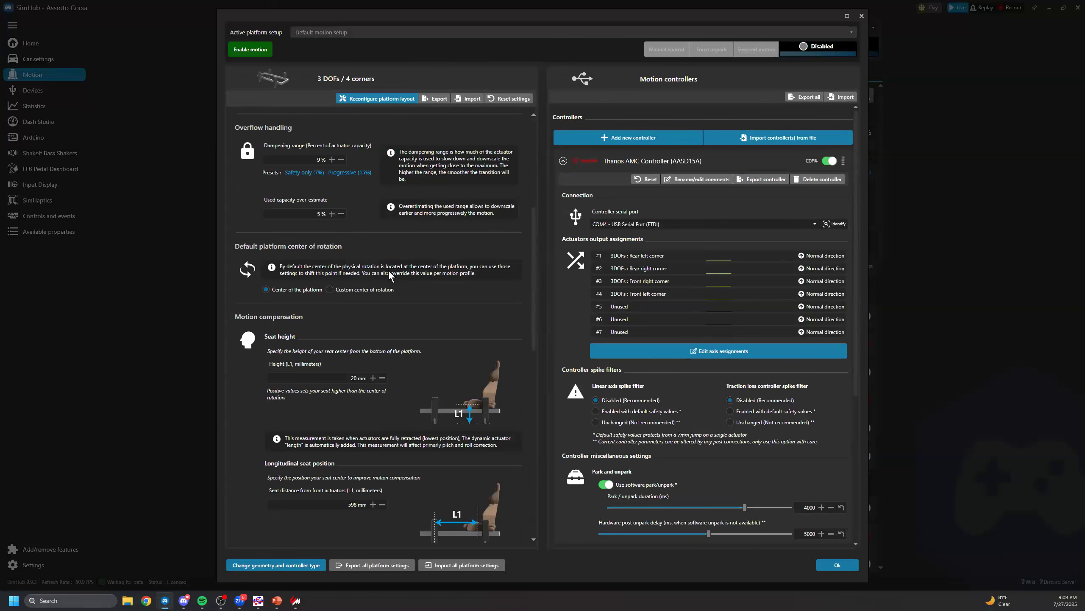
pyautogui.scroll(-2, 326, 243)
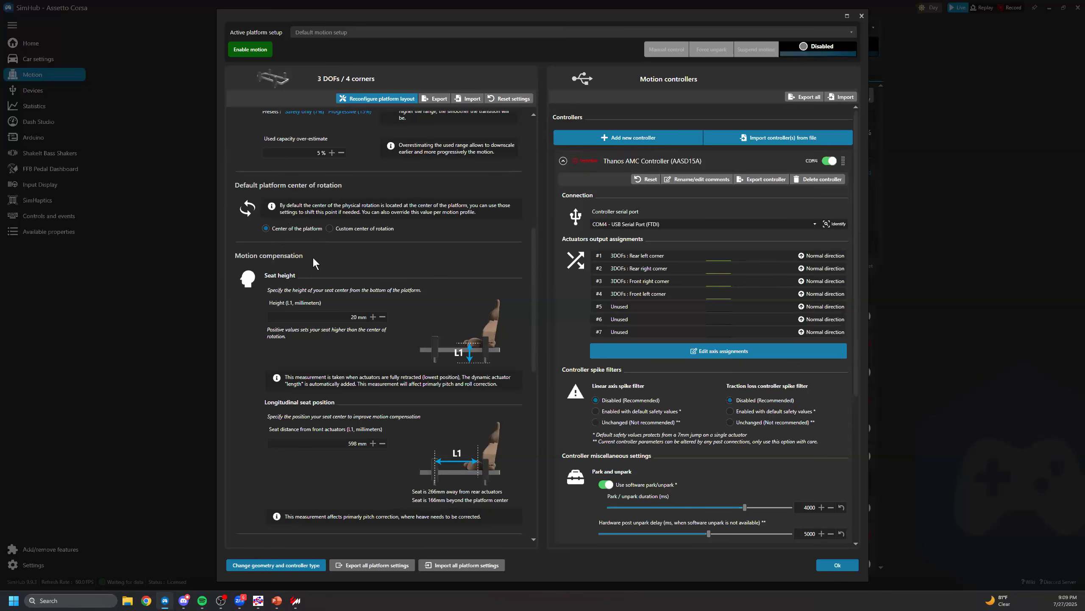
pyautogui.scroll(-4, 370, 276)
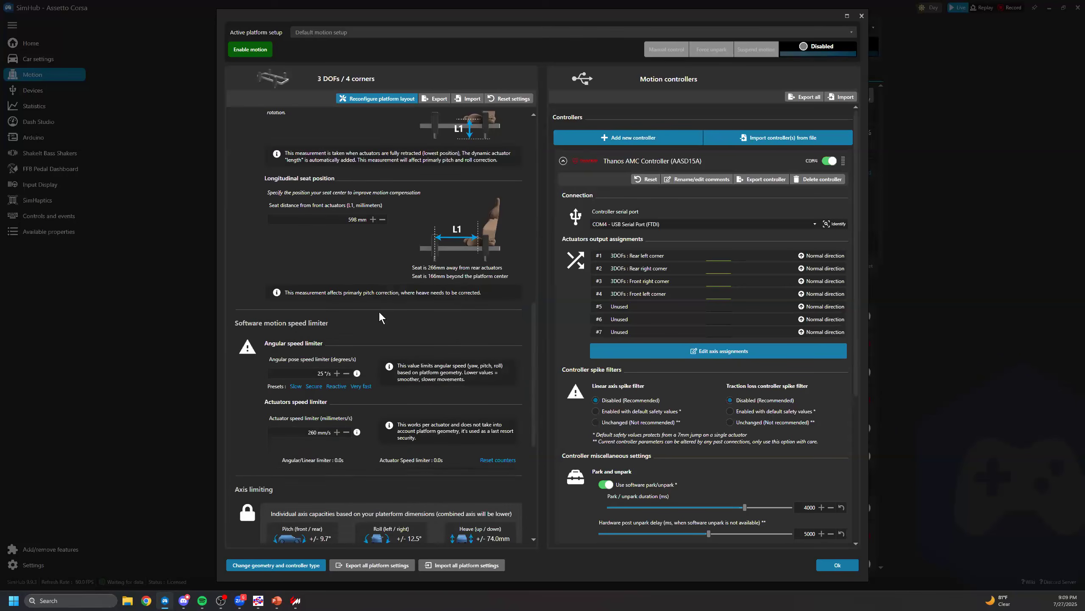
pyautogui.scroll(-5, 378, 310)
pyautogui.scroll(-5, 384, 316)
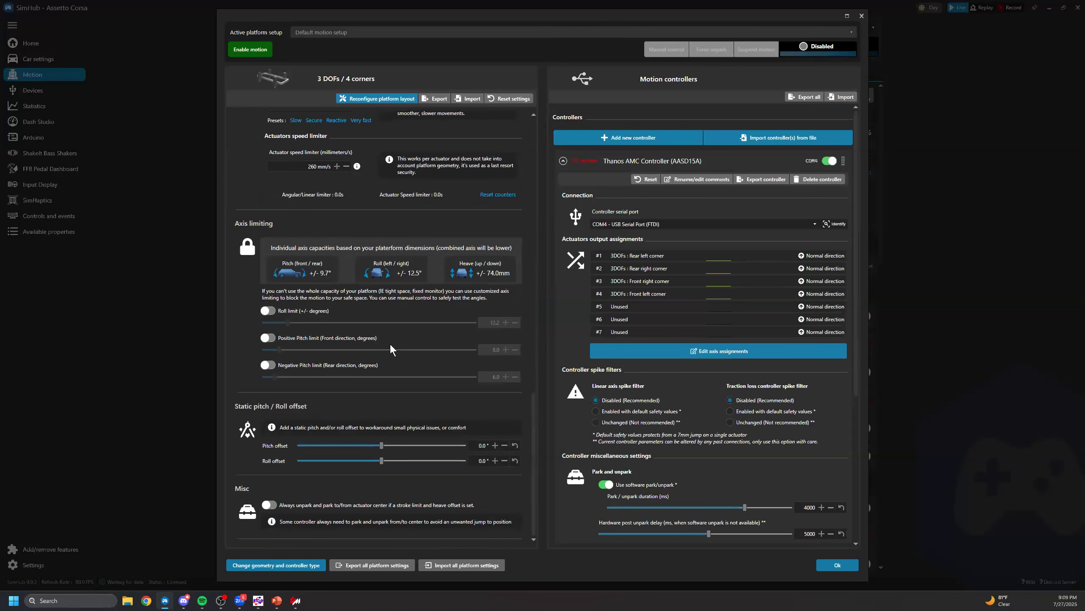
# - Open the manual position test for the Thanos AMC controller and move the rear left actuator down to -50% and back to -1.8%
pyautogui.click(672, 353)
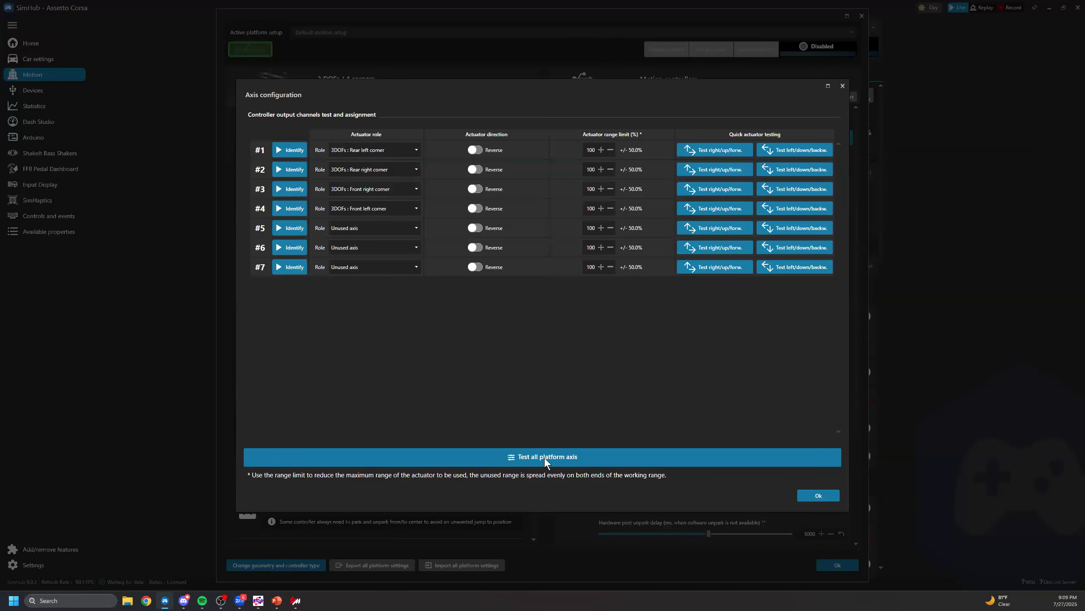
pyautogui.click(539, 456)
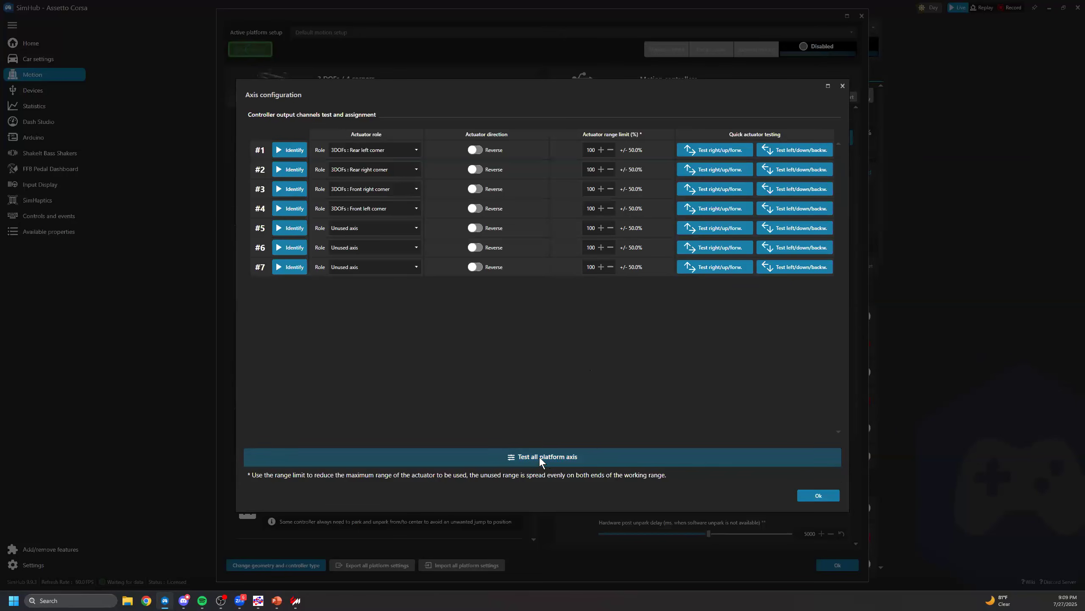
pyautogui.click(618, 341)
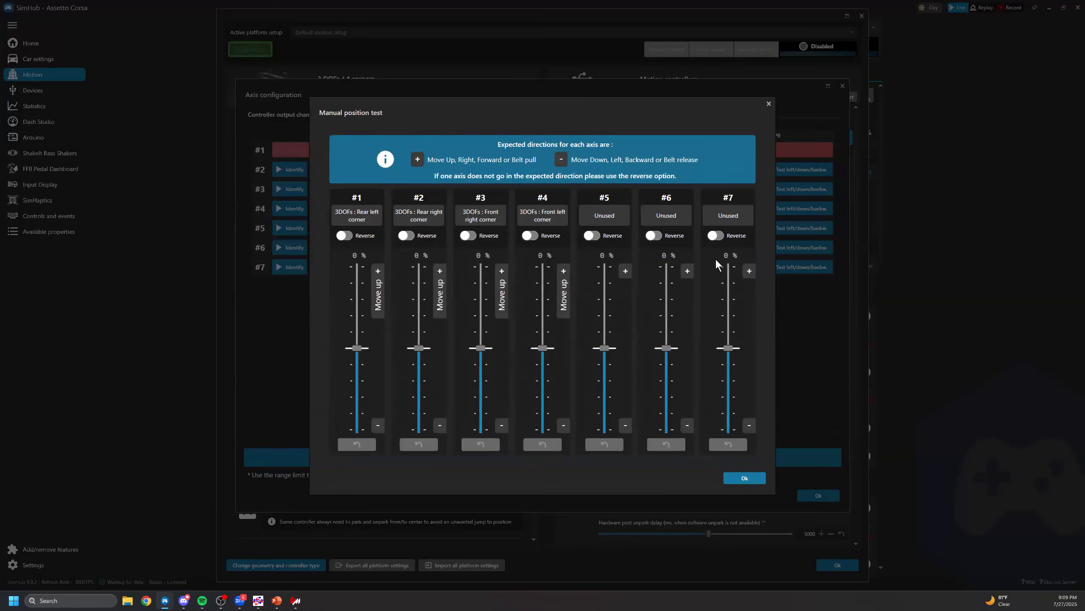
pyautogui.moveTo(359, 352); pyautogui.dragTo(319, 461)
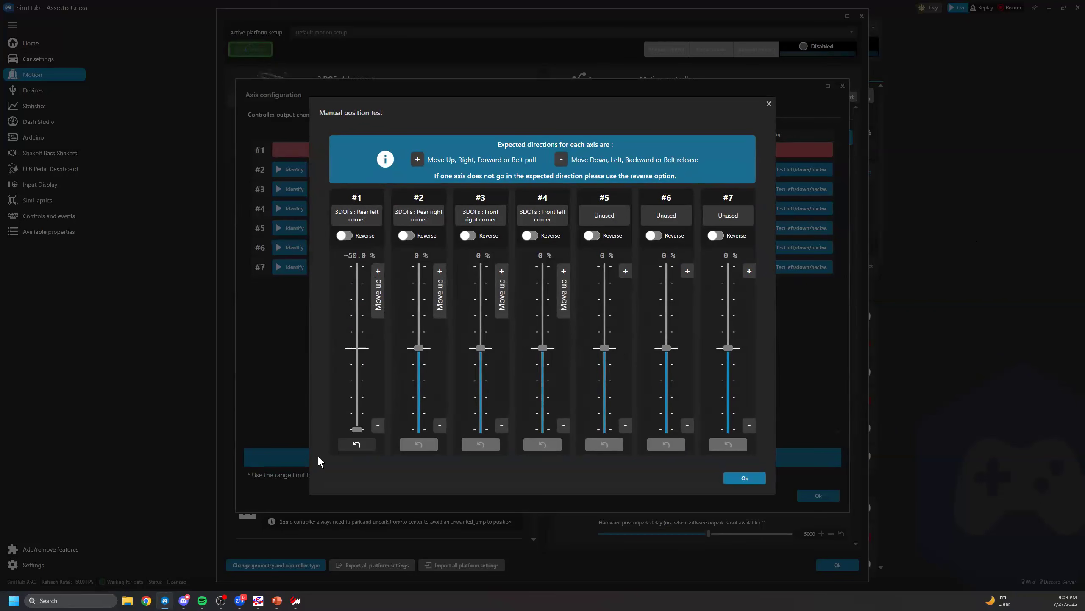
pyautogui.moveTo(373, 367)
pyautogui.mouseDown()
pyautogui.moveTo(371, 343)
pyautogui.moveTo(370, 352)
pyautogui.mouseUp()
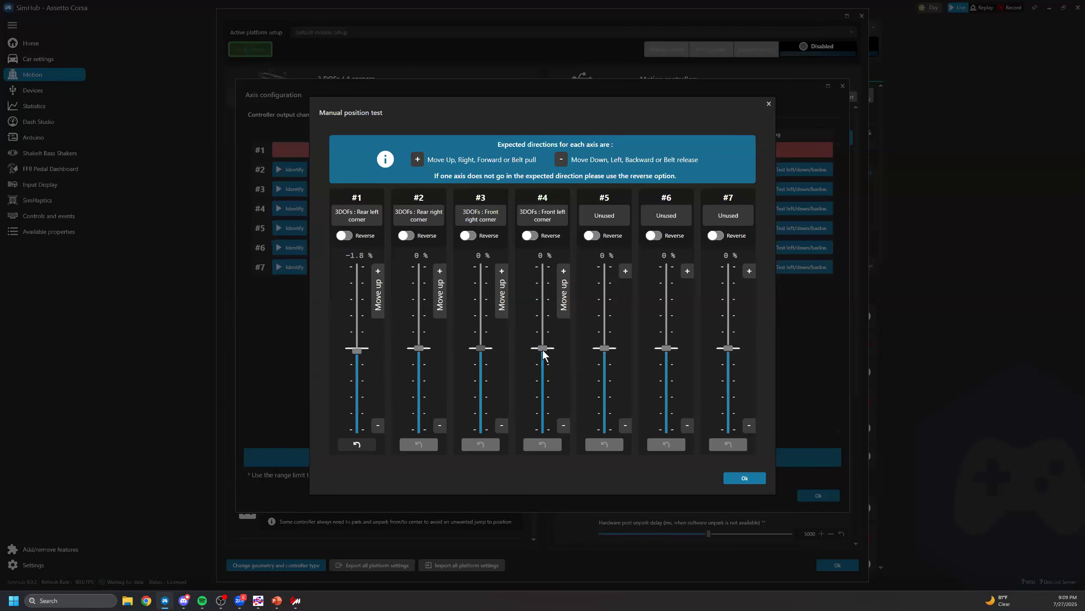
# - Test the front left actuator at -50%, reset its position, and close the position test and axis configuration
pyautogui.moveTo(543, 347); pyautogui.dragTo(541, 411)
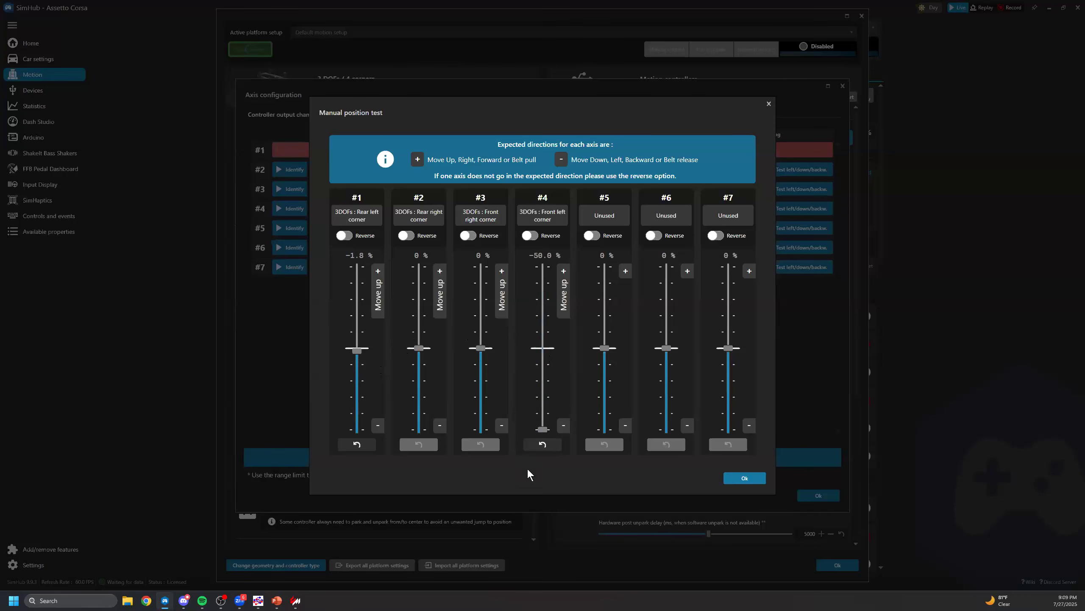
pyautogui.moveTo(525, 387); pyautogui.dragTo(524, 336)
pyautogui.click(541, 446)
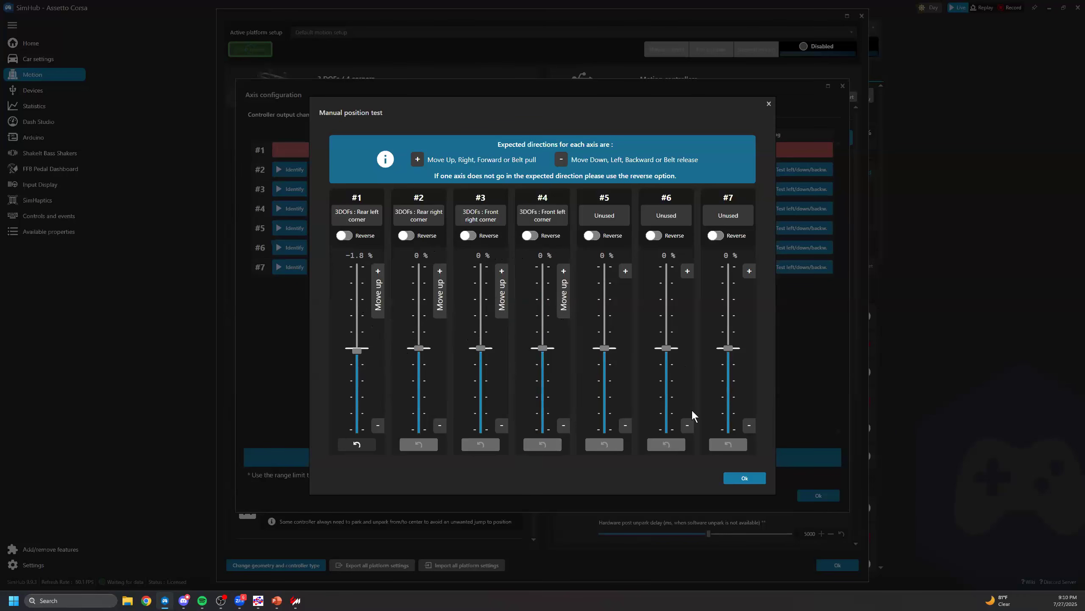
pyautogui.click(744, 478)
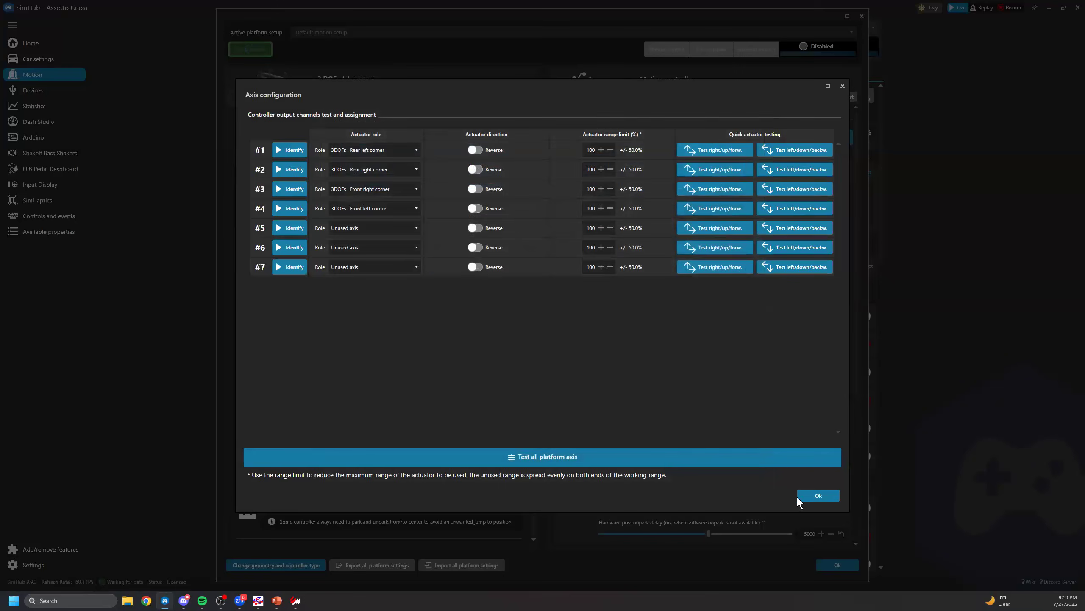
pyautogui.click(814, 493)
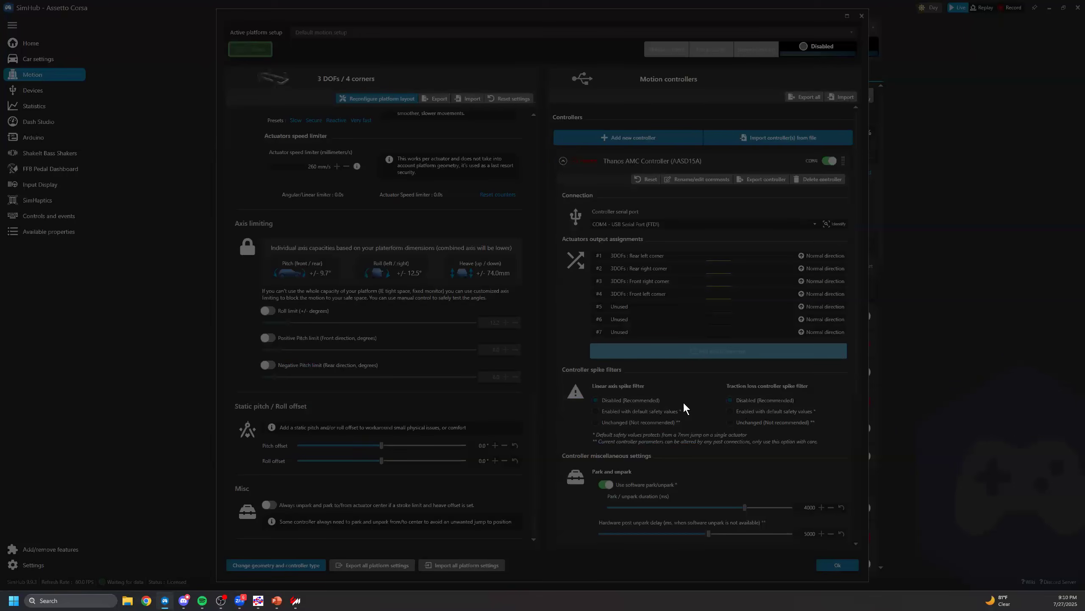
# - Examine the Thanos AMC controller's spike filters, park and unpark, safety and controller information sections, and close the output settings
pyautogui.scroll(-5, 703, 374)
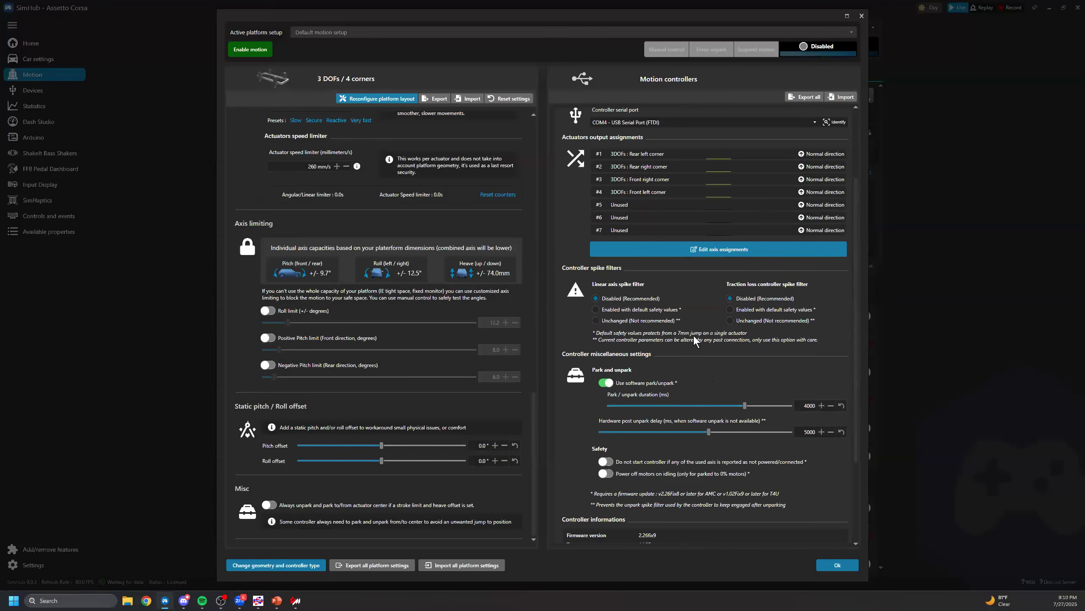
pyautogui.scroll(-3, 694, 336)
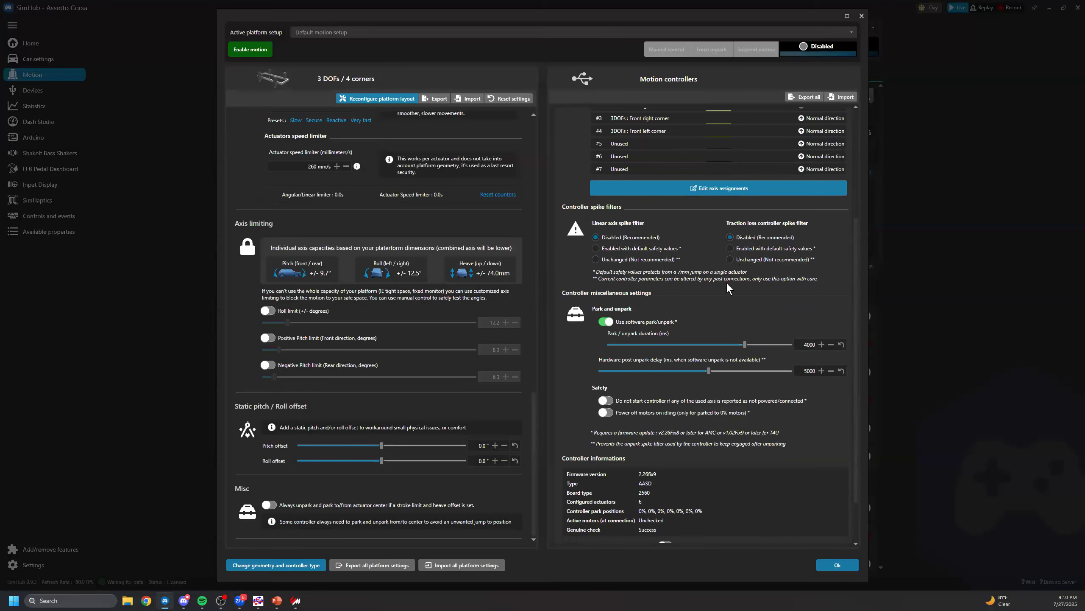
pyautogui.scroll(-3, 728, 284)
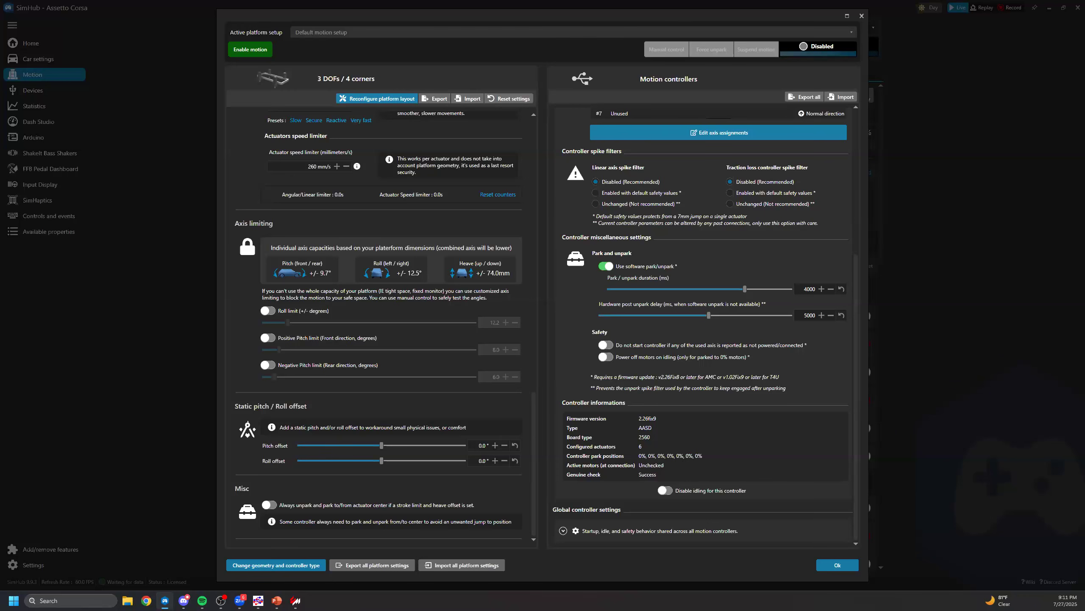
pyautogui.click(828, 566)
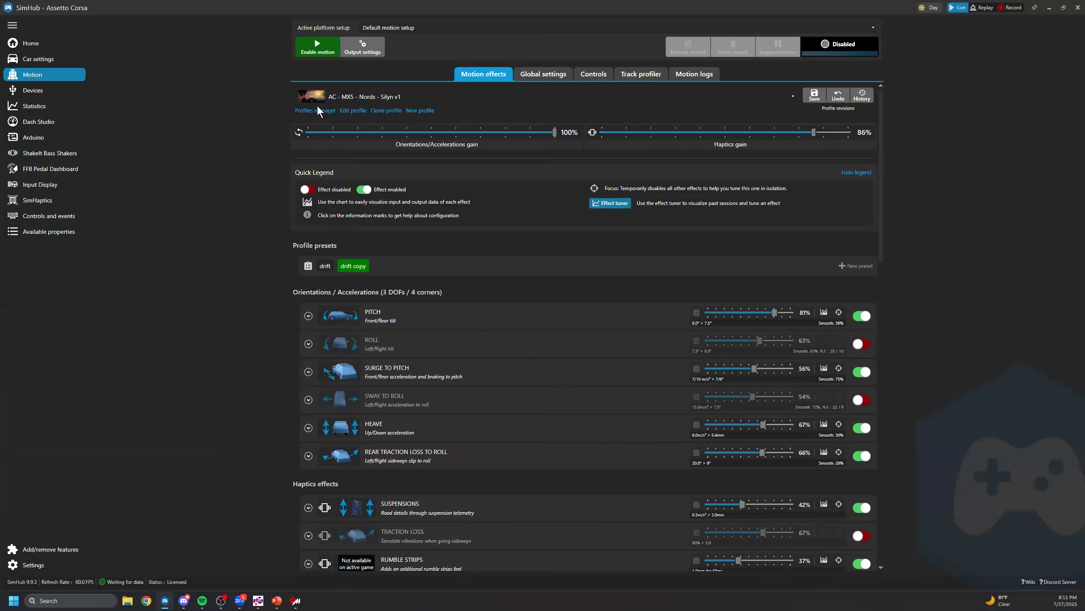
# - Start a new motion profile from the profiles manager and assign it to the game Assetto Corsa
pyautogui.click(305, 110)
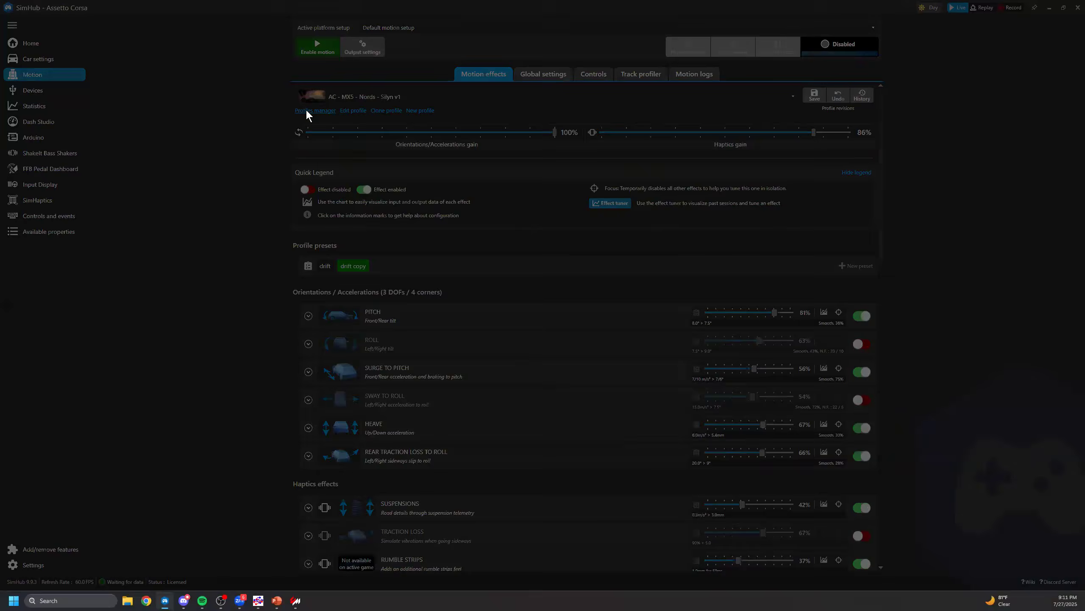
pyautogui.click(334, 456)
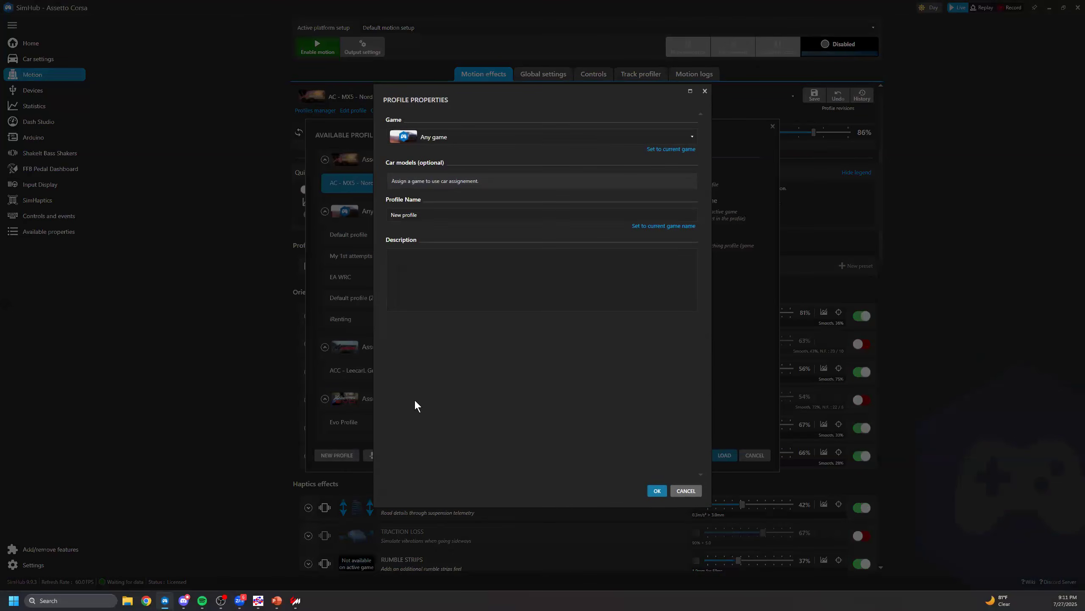
pyautogui.click(464, 135)
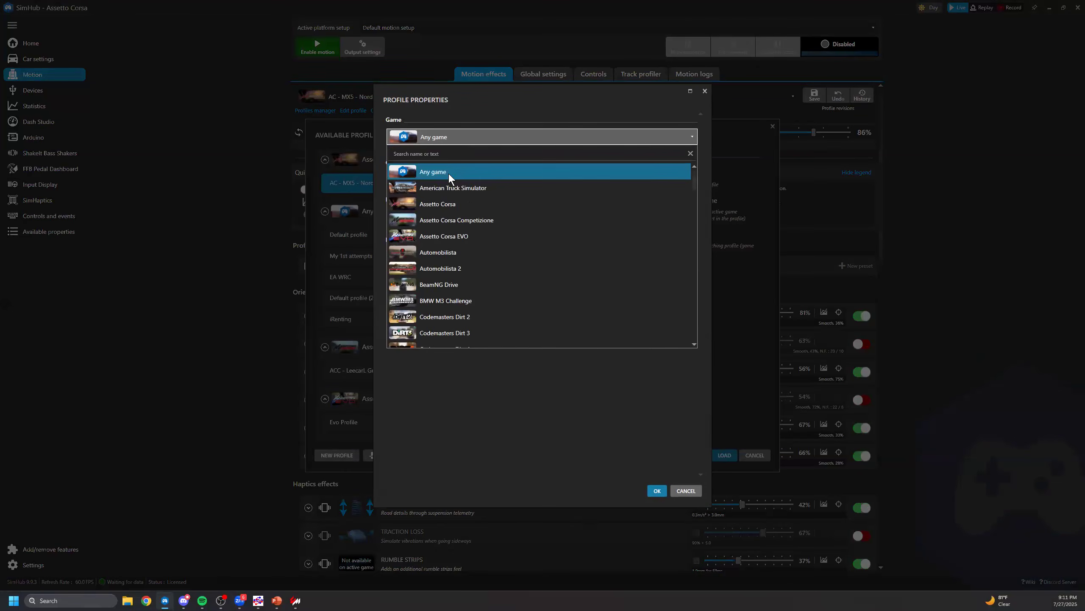
pyautogui.click(439, 203)
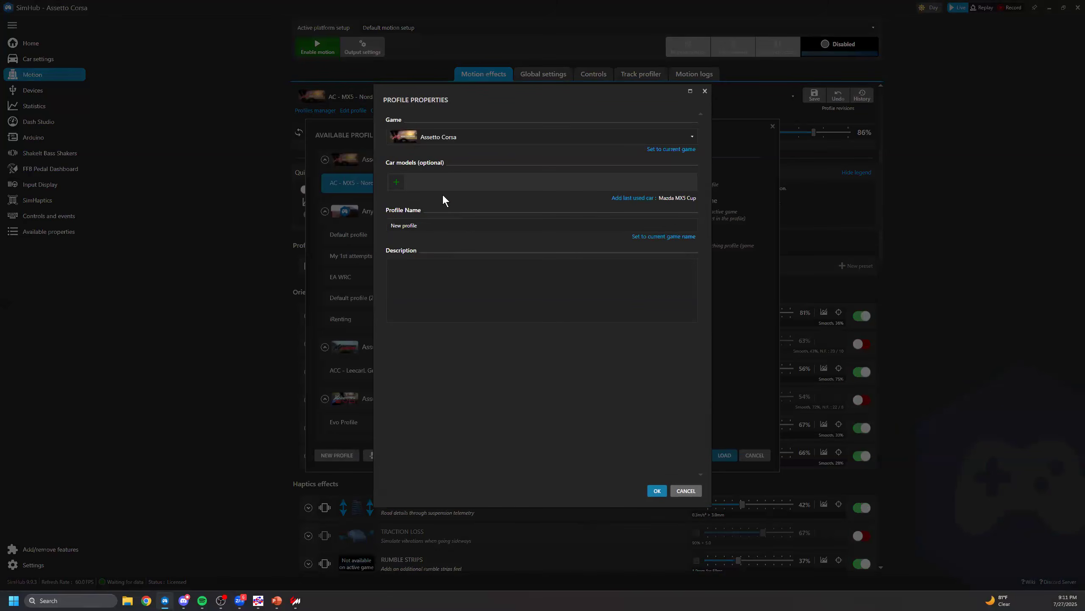
# - Name the motion profile "Corsa New", create it and load it as the active profile
pyautogui.click(444, 225)
pyautogui.write('corsaa')
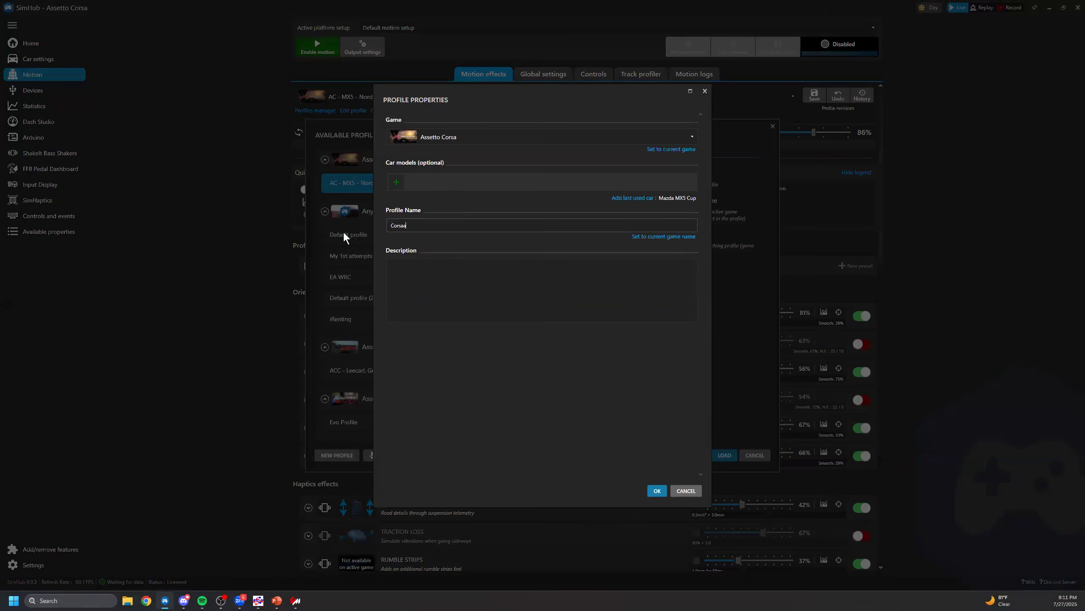
pyautogui.press('BackSpace')
pyautogui.write('NN')
pyautogui.press('BackSpace')
pyautogui.write('ew')
pyautogui.click(656, 490)
pyautogui.doubleClick(489, 205)
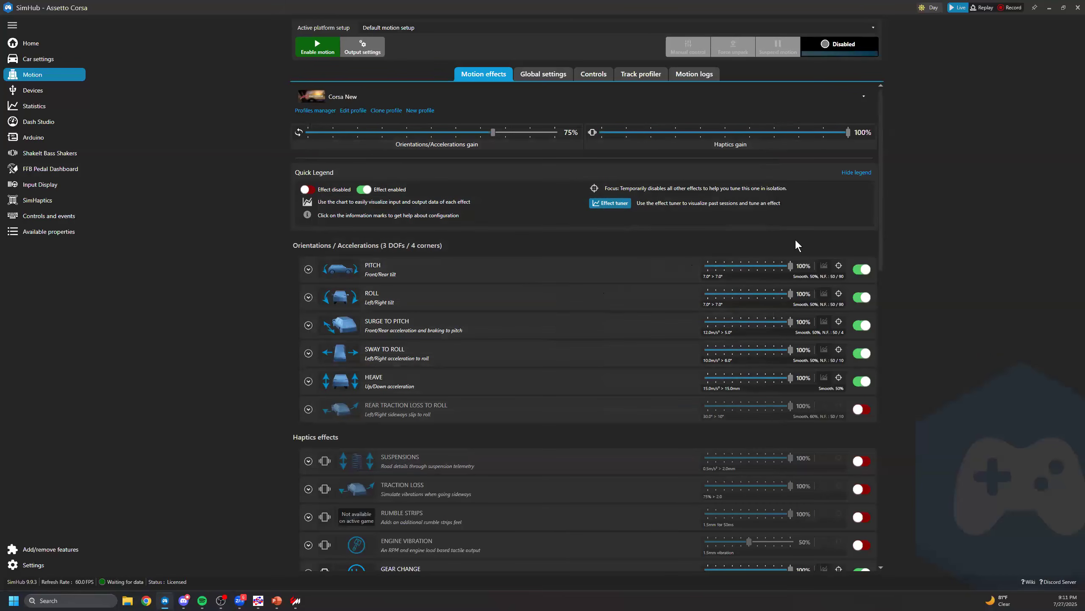
# - Examine the Pitch effect's settings and its effect tuner with the 7/27/2025 8:59 PM Mazda MX5 Cup record from Laguna Seca, and close the analyzer
pyautogui.click(308, 269)
pyautogui.scroll(-2, 660, 416)
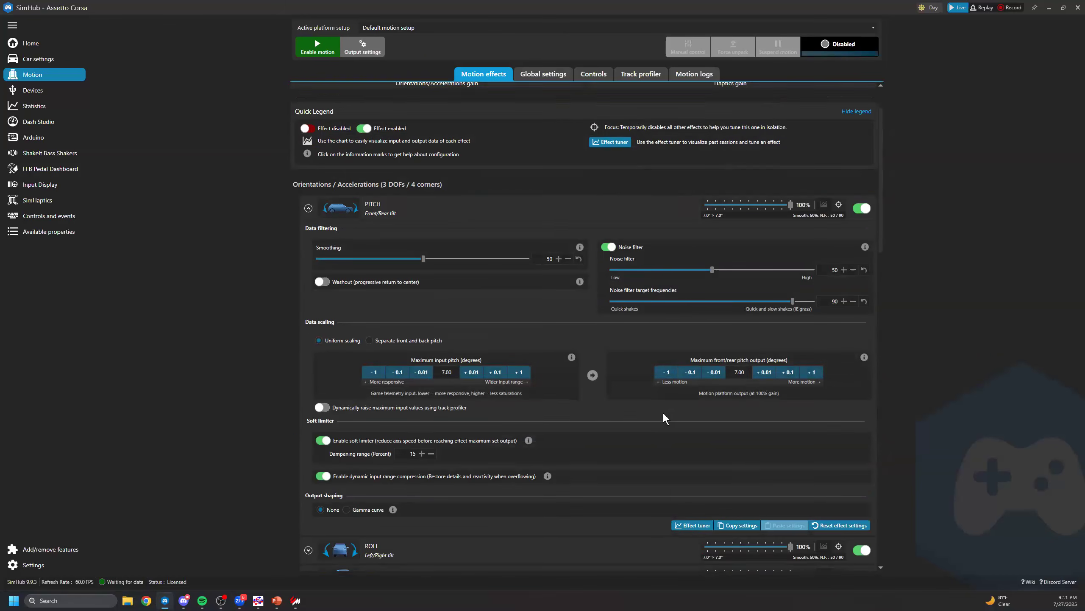
pyautogui.click(689, 485)
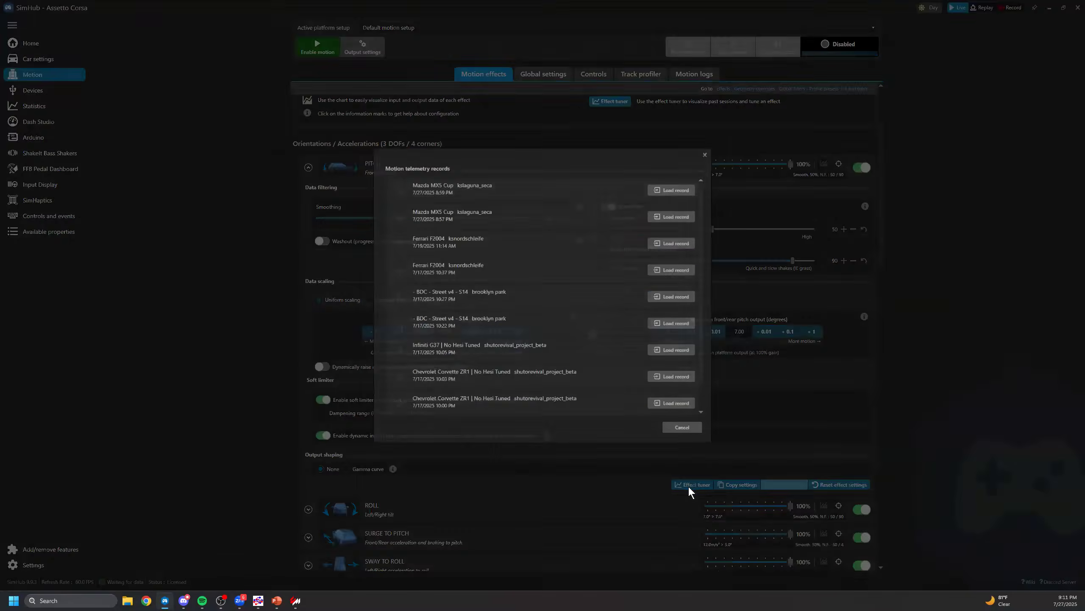
pyautogui.click(683, 185)
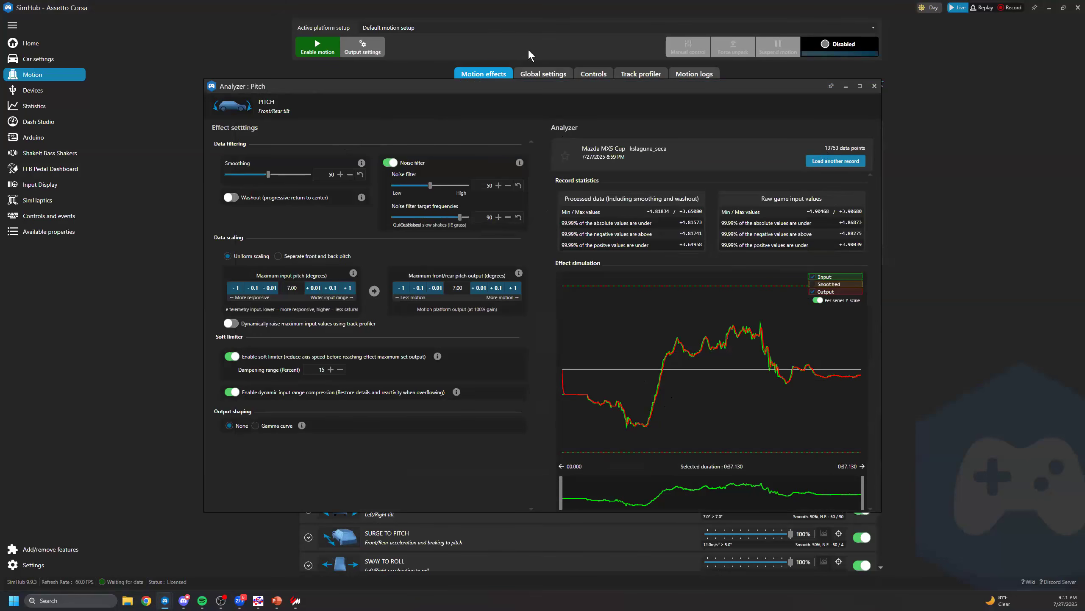
pyautogui.click(872, 87)
pyautogui.click(874, 88)
pyautogui.scroll(3, 676, 227)
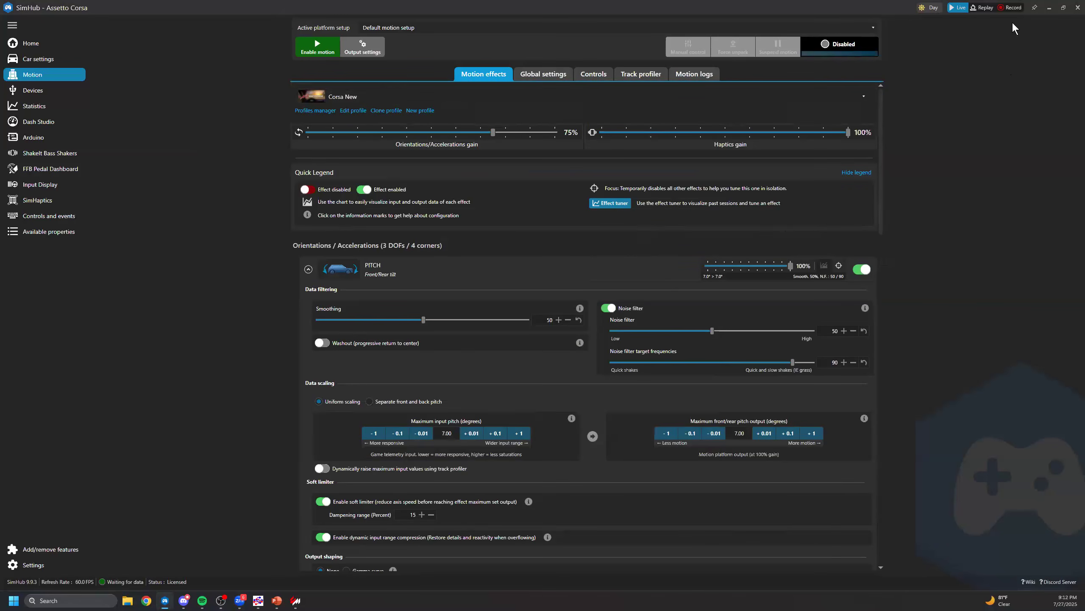
# - Start a SimHub recording that includes monitor screenshots, with monitor 3 as the capture monitor
pyautogui.click(1012, 7)
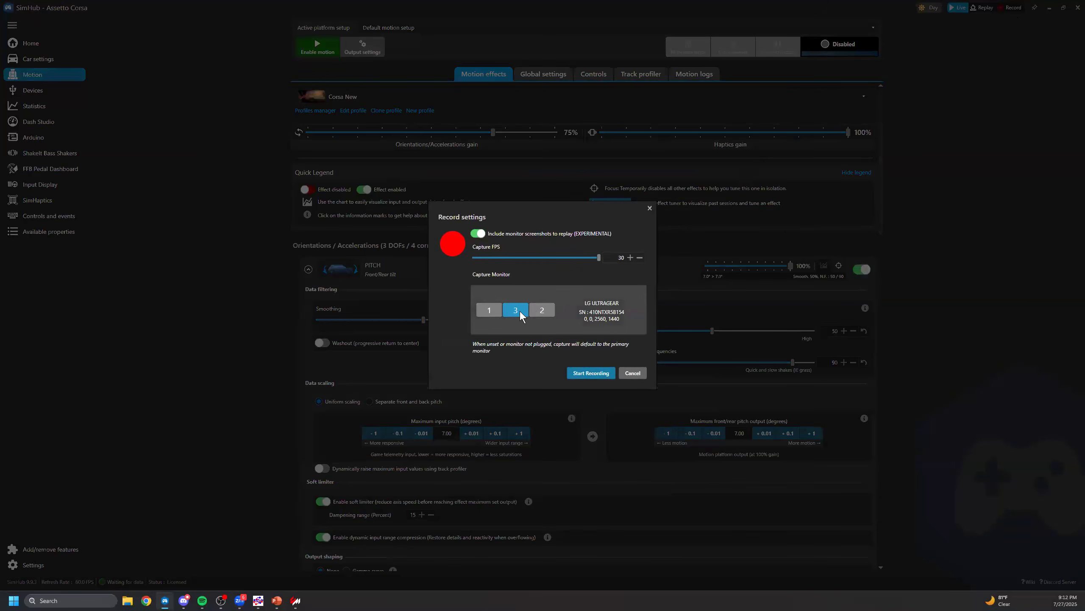
pyautogui.click(515, 312)
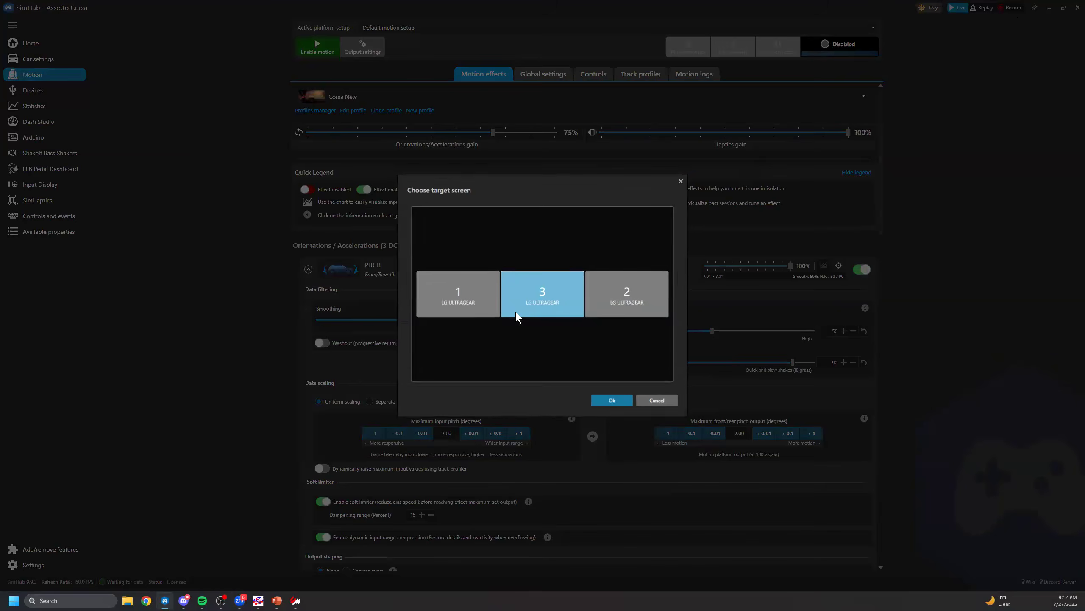
pyautogui.click(605, 400)
pyautogui.click(588, 372)
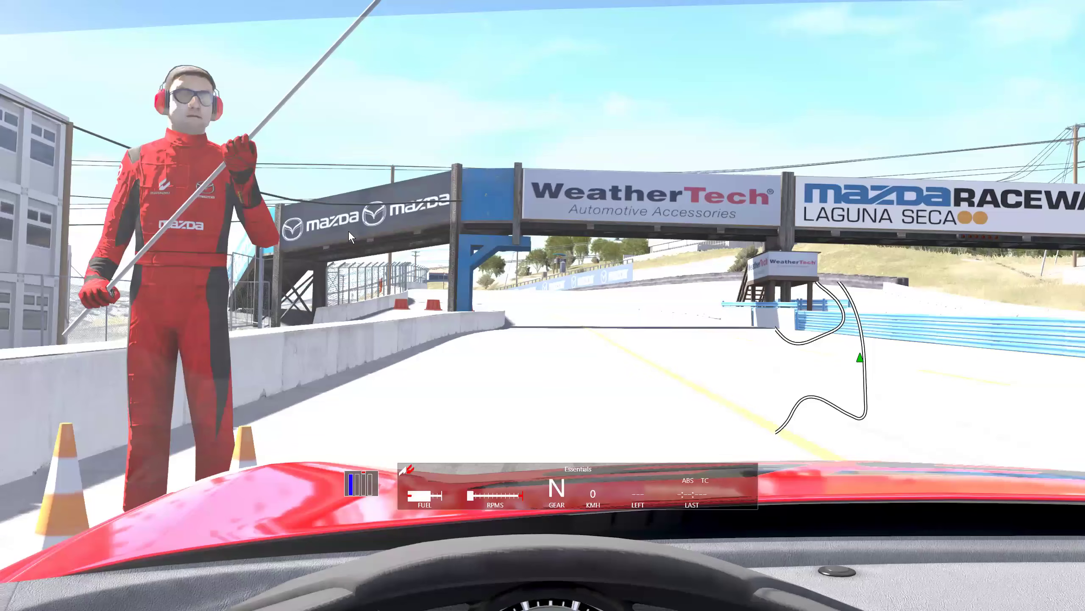
# - Switch to Assetto Corsa, drive the car on the Laguna Seca track and pause the session
pyautogui.hotkey('alt', 'Tab')
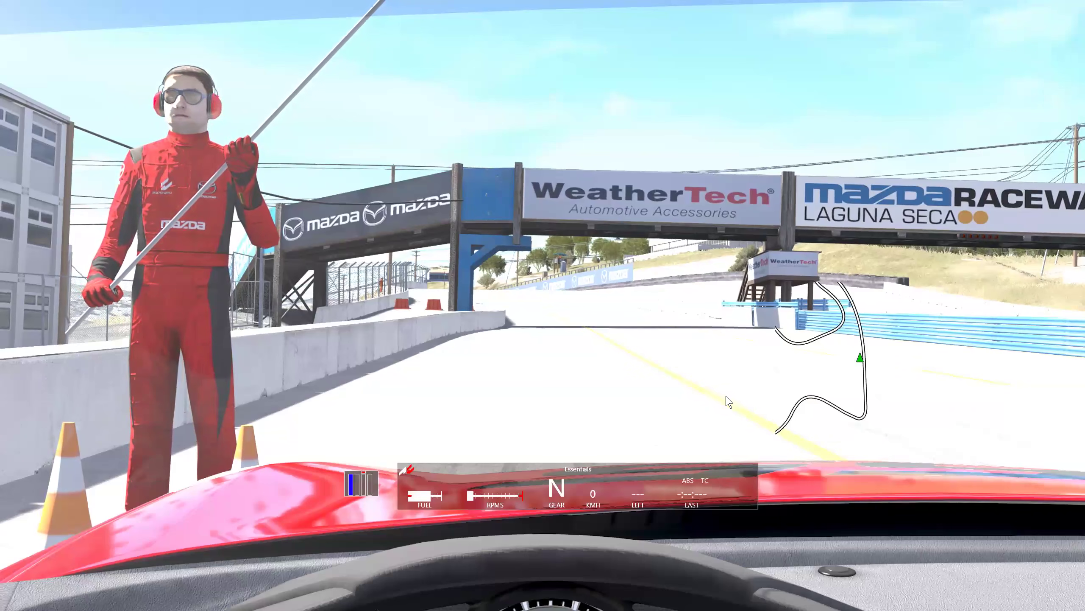
pyautogui.hotkey('alt', 'Tab')
pyautogui.hotkey('alt', 'shift', 'Tab')
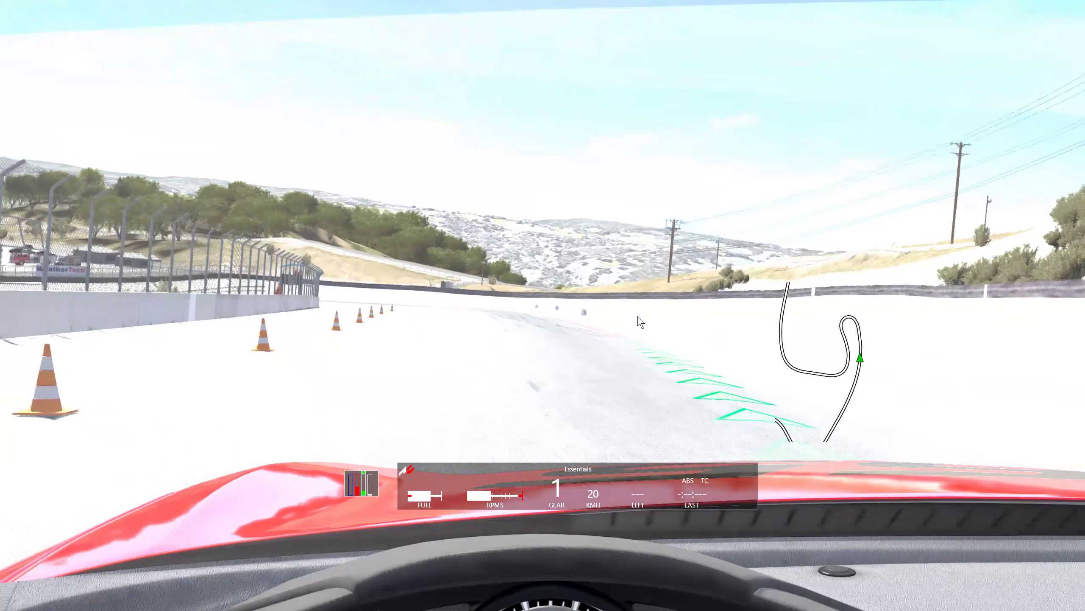
pyautogui.press('Escape')
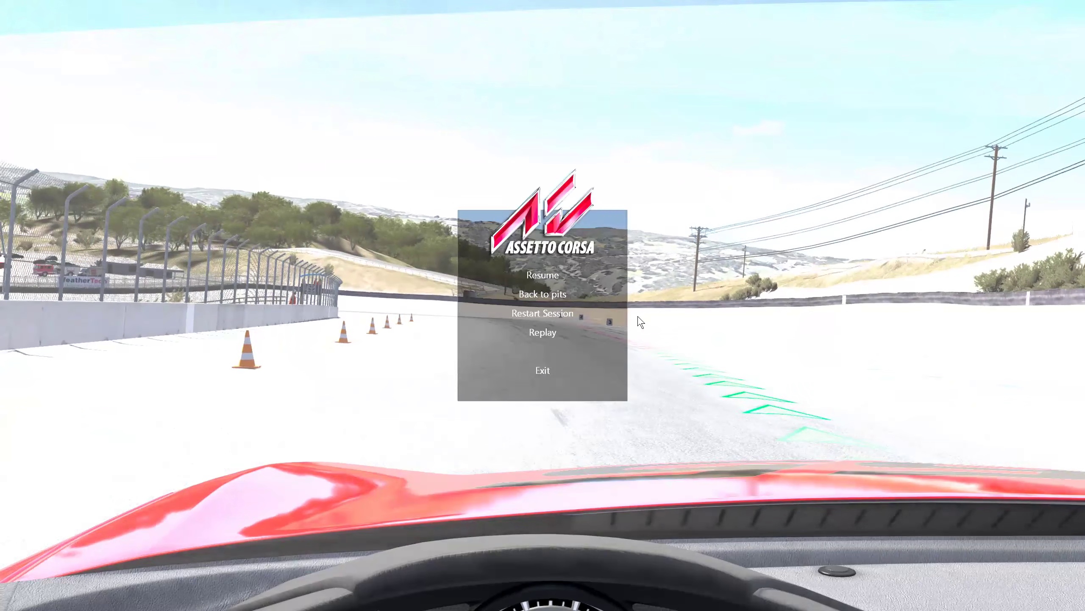
# - Switch to SimHub's replay controls and scrub through the Mazda MX5 Cup recording to find the driving section
pyautogui.hotkey('alt', 'Tab')
pyautogui.hotkey('alt', 'Tab')
pyautogui.hotkey('alt', 'Tab')
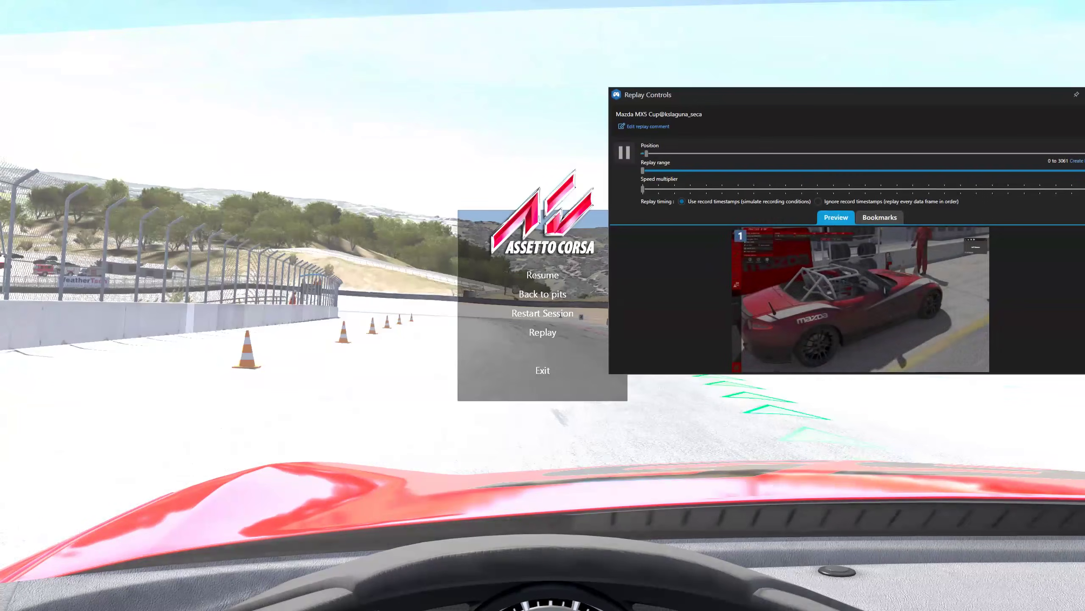
pyautogui.click(755, 154)
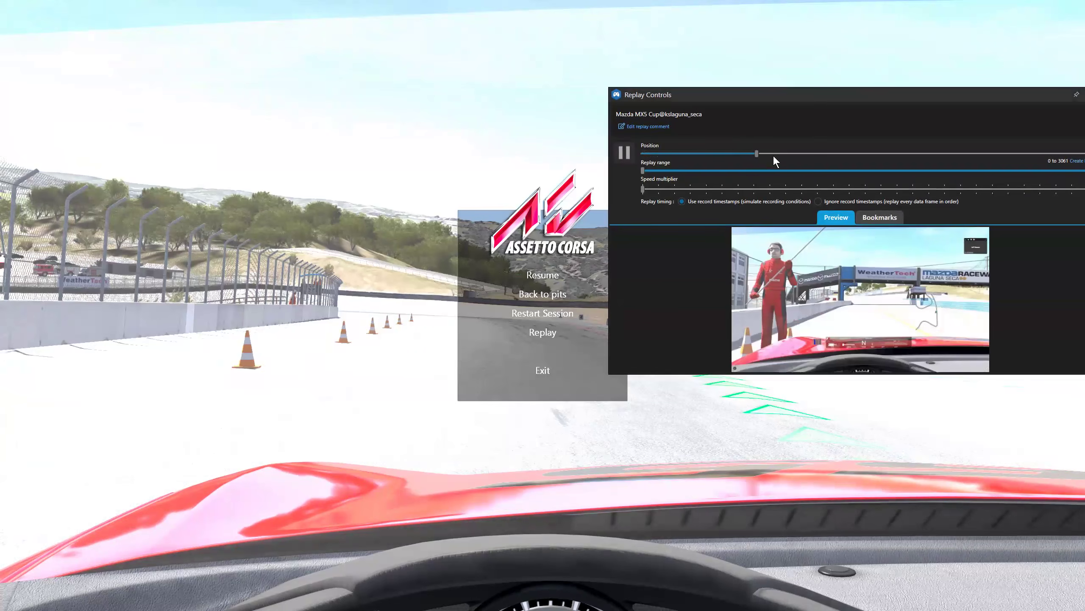
pyautogui.click(829, 153)
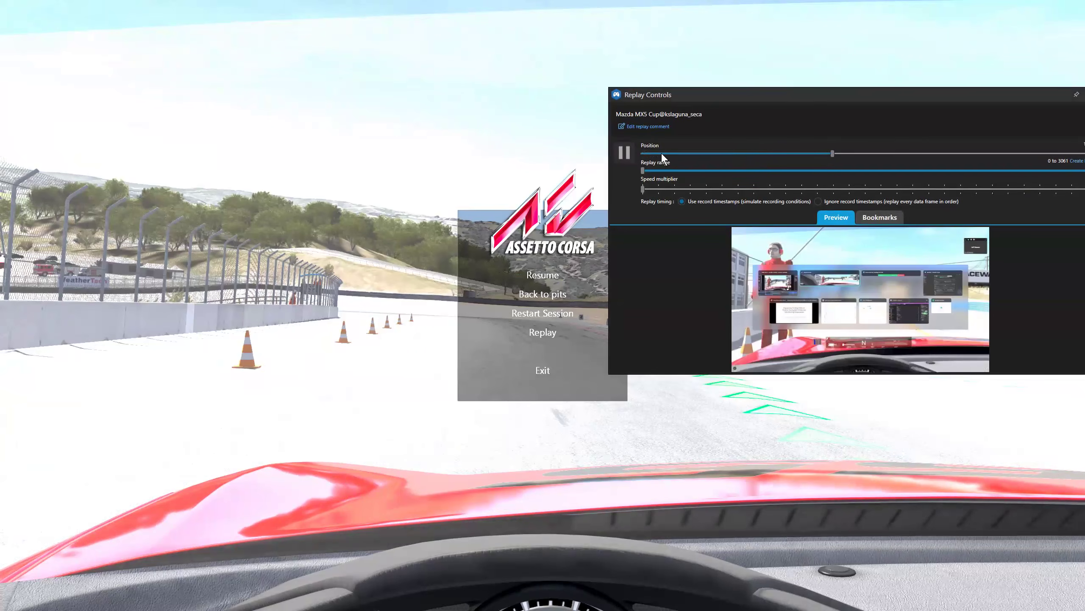
pyautogui.click(925, 153)
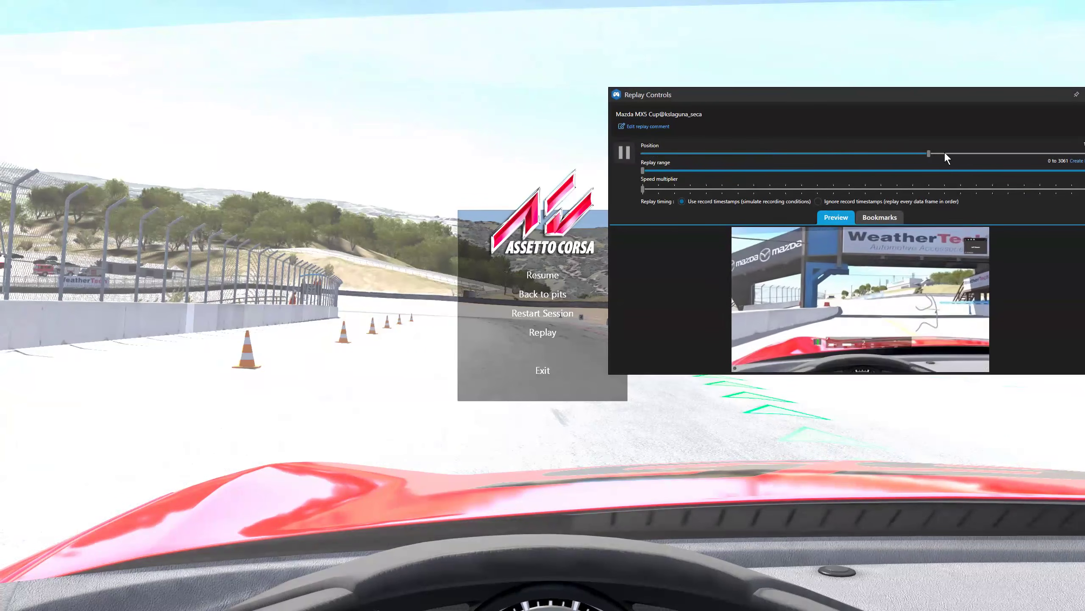
pyautogui.click(951, 153)
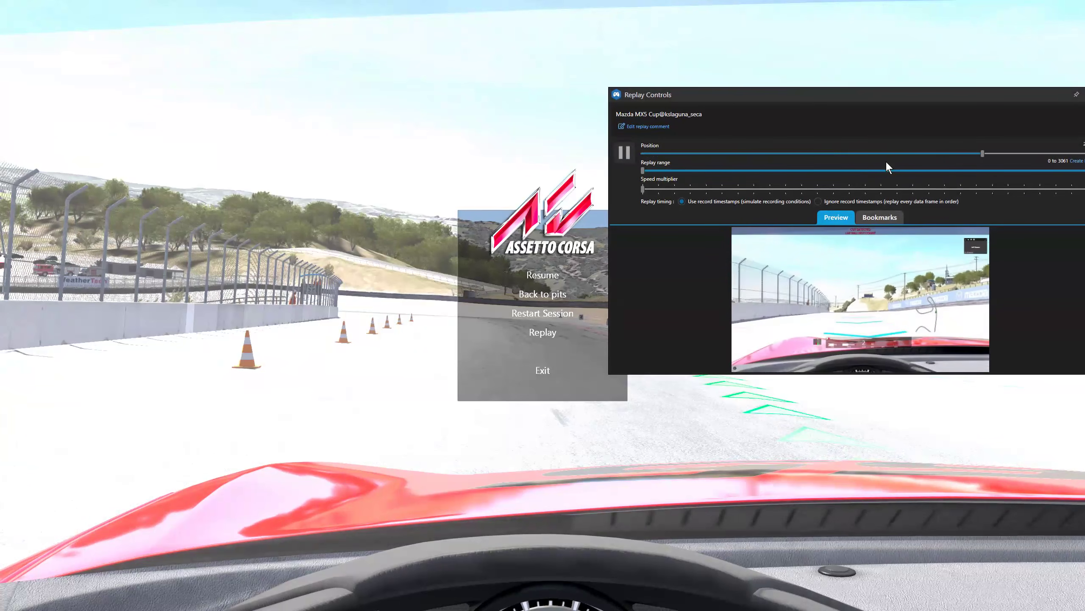
# - Narrow the replay range at both ends to a short driving section of the Mazda MX5 Cup recording
pyautogui.moveTo(643, 170); pyautogui.dragTo(988, 172)
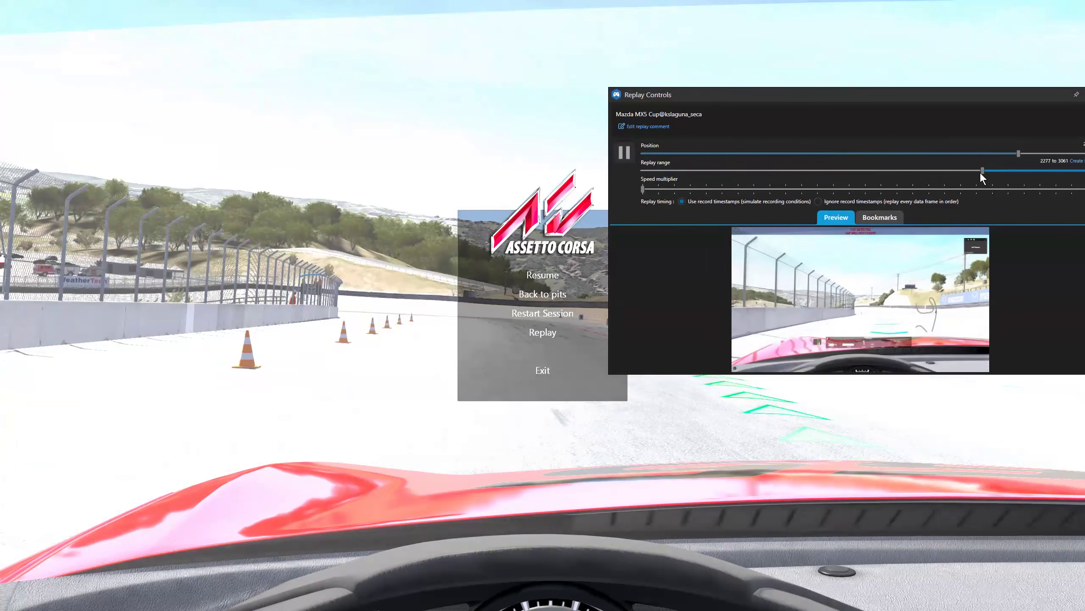
pyautogui.moveTo(1083, 170); pyautogui.dragTo(1043, 171)
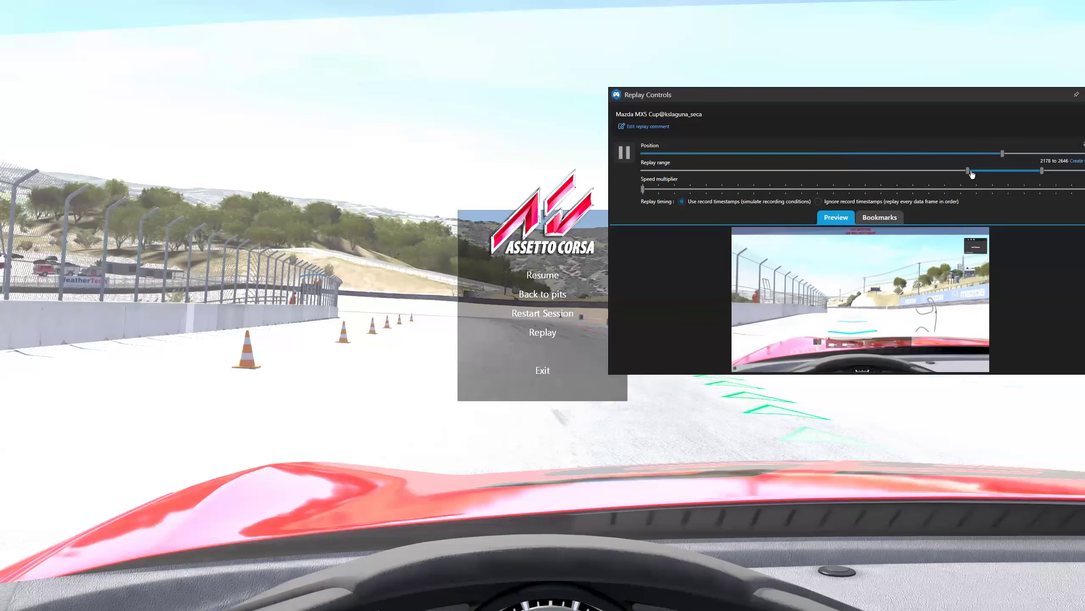
pyautogui.moveTo(969, 171); pyautogui.dragTo(1011, 171)
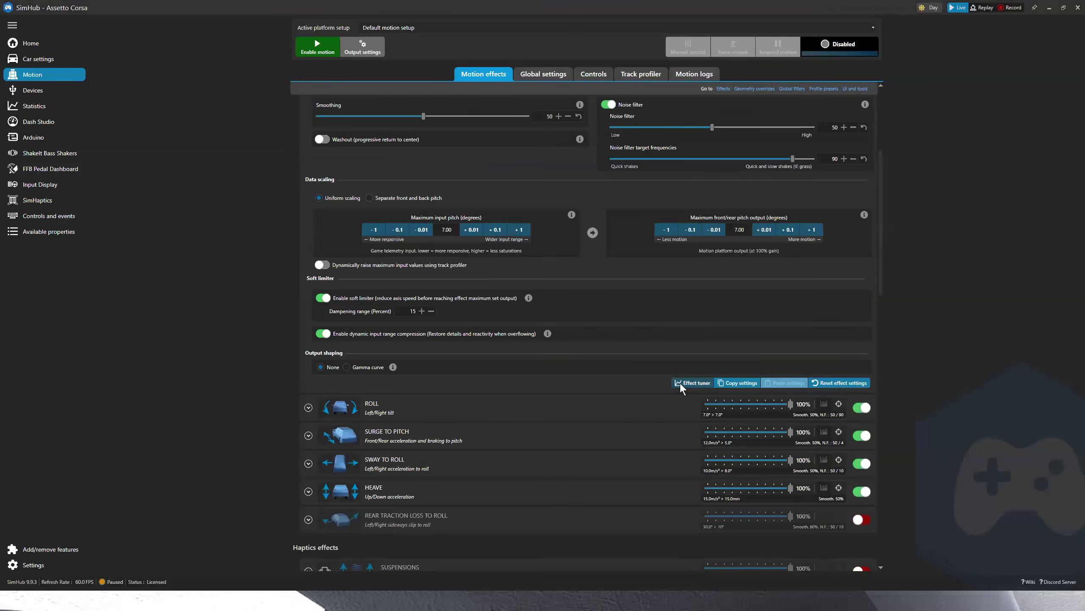
# - Load the 7/27/2025 8:59 PM Mazda MX5 Cup record in the Pitch effect tuner and narrow the simulation to 0:17.939–0:25.939
pyautogui.click(681, 384)
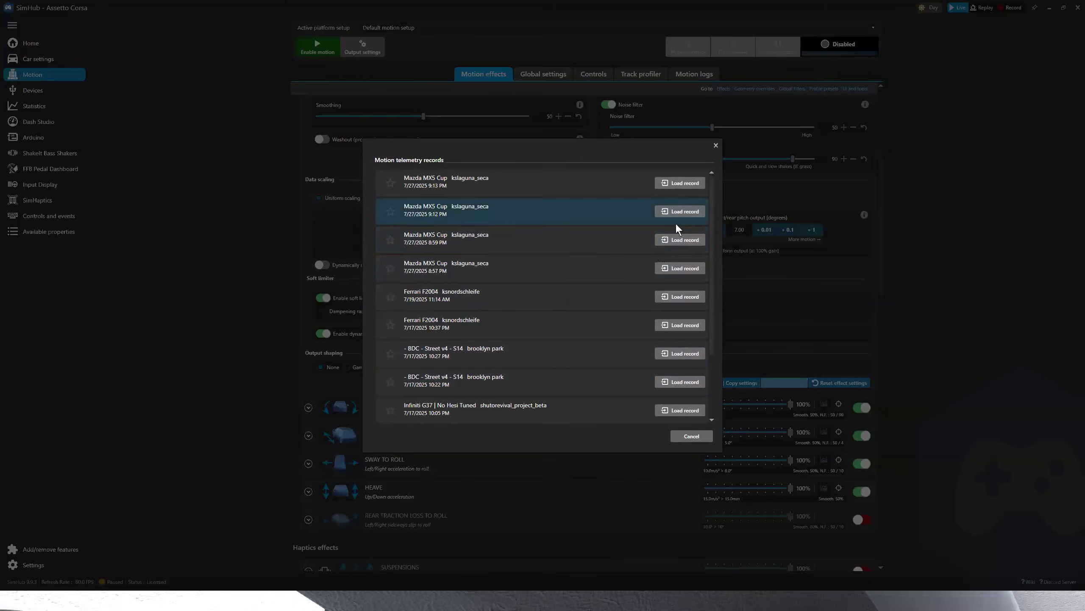
pyautogui.click(676, 240)
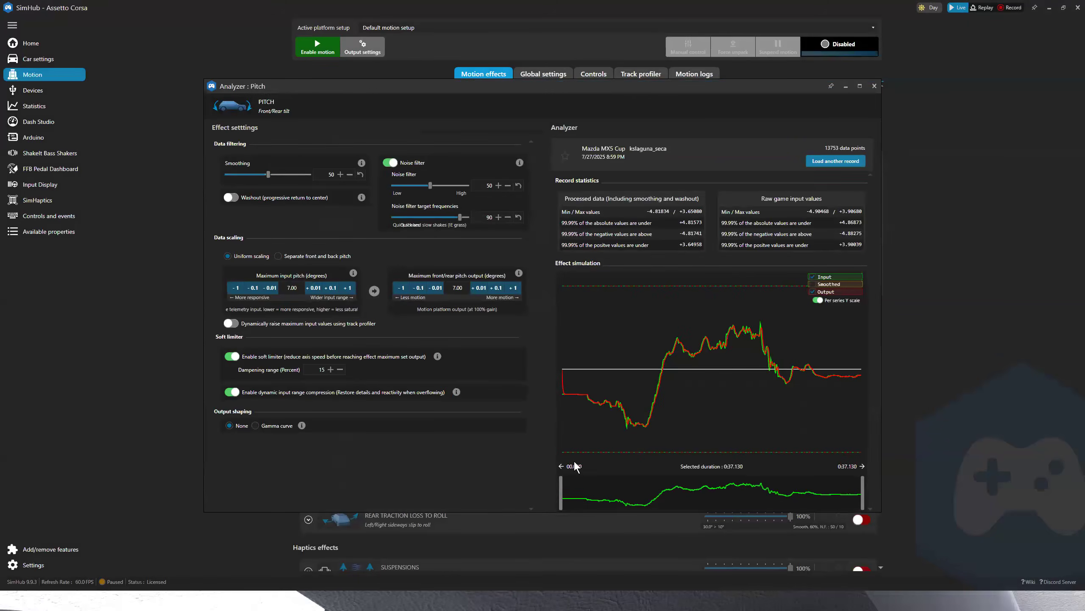
pyautogui.moveTo(559, 492); pyautogui.dragTo(699, 492)
pyautogui.moveTo(865, 495); pyautogui.dragTo(776, 492)
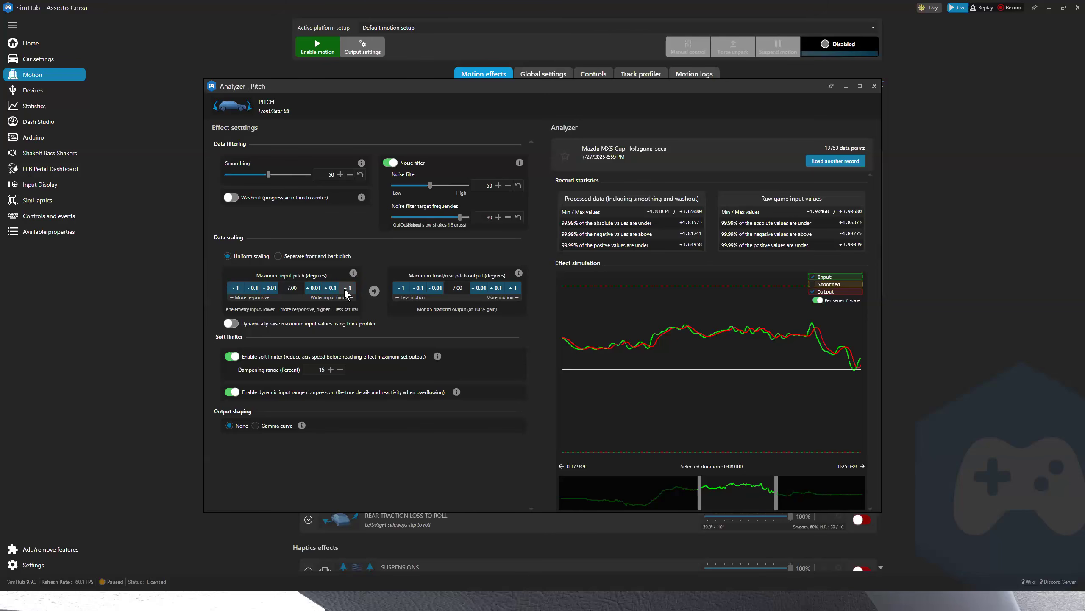
# - Set the Pitch effect's maximum input pitch to 5.00 degrees in the analyzer and enable motion
pyautogui.click(235, 288)
pyautogui.click(236, 288)
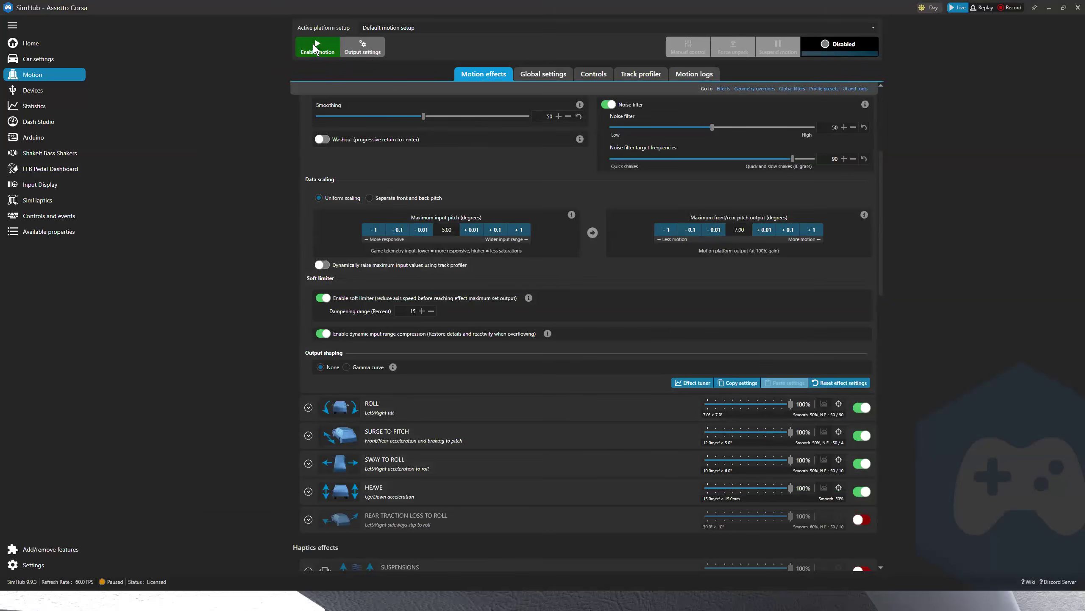
pyautogui.click(314, 45)
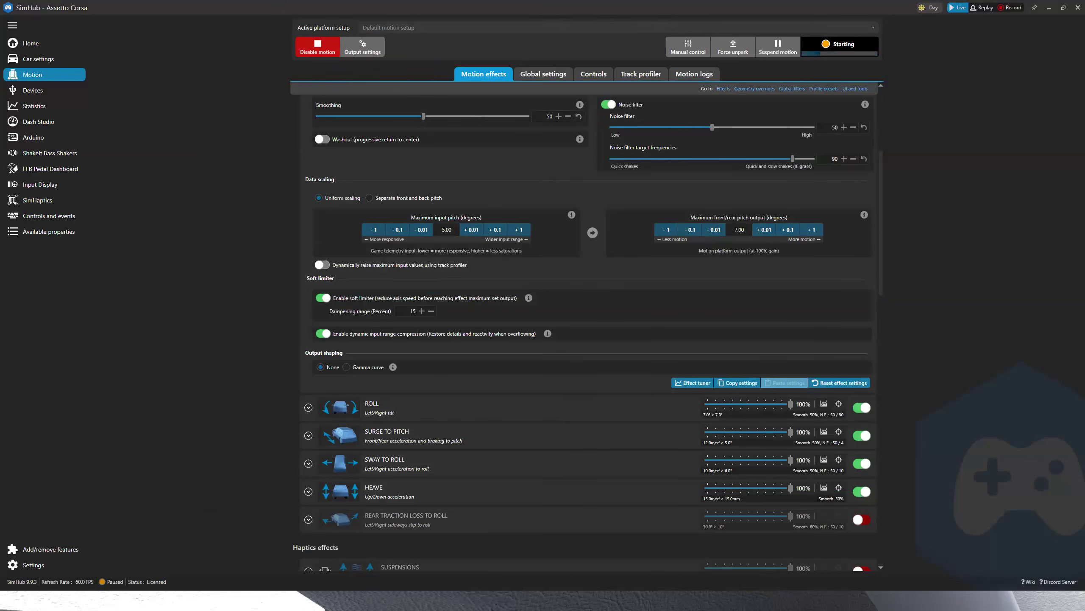
# - Switch to Assetto Corsa, drive the car around Laguna Seca with motion enabled and pause the session
pyautogui.hotkey('alt', 'Tab')
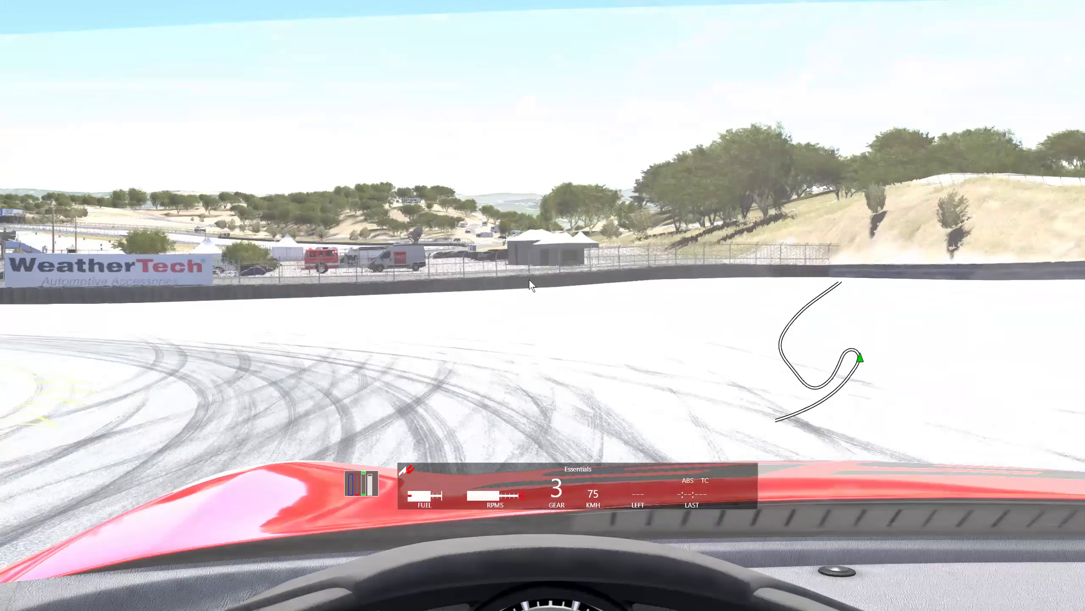
pyautogui.press('KP_Subtract')
pyautogui.press('KP_Subtract')
pyautogui.press('KP_Subtract')
pyautogui.press('KP_Subtract')
pyautogui.press('KP_Subtract')
pyautogui.press('KP_Subtract')
pyautogui.press('KP_Subtract')
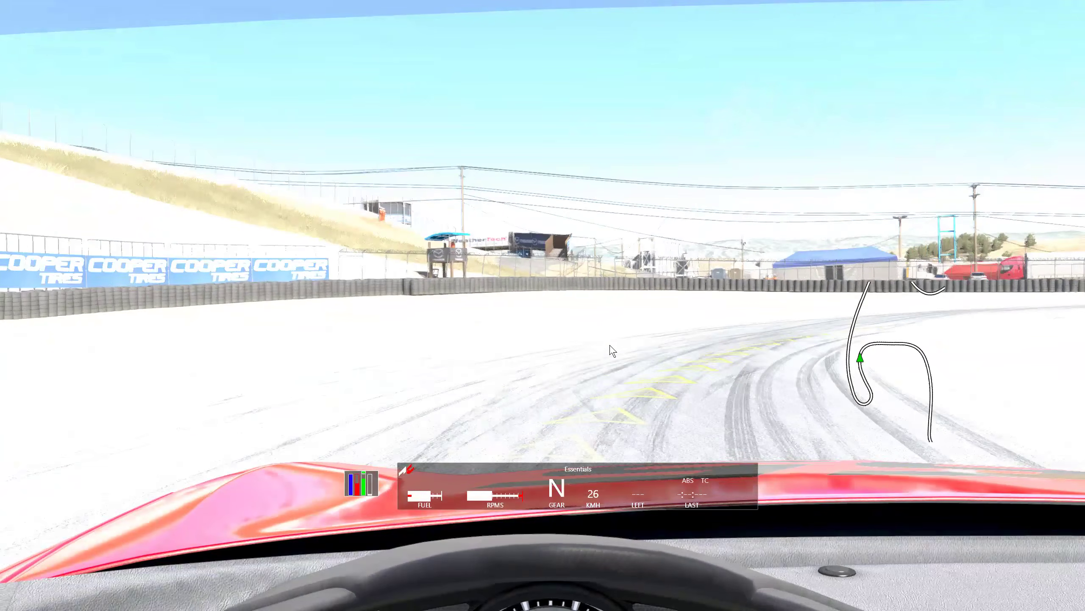
pyautogui.press('Escape')
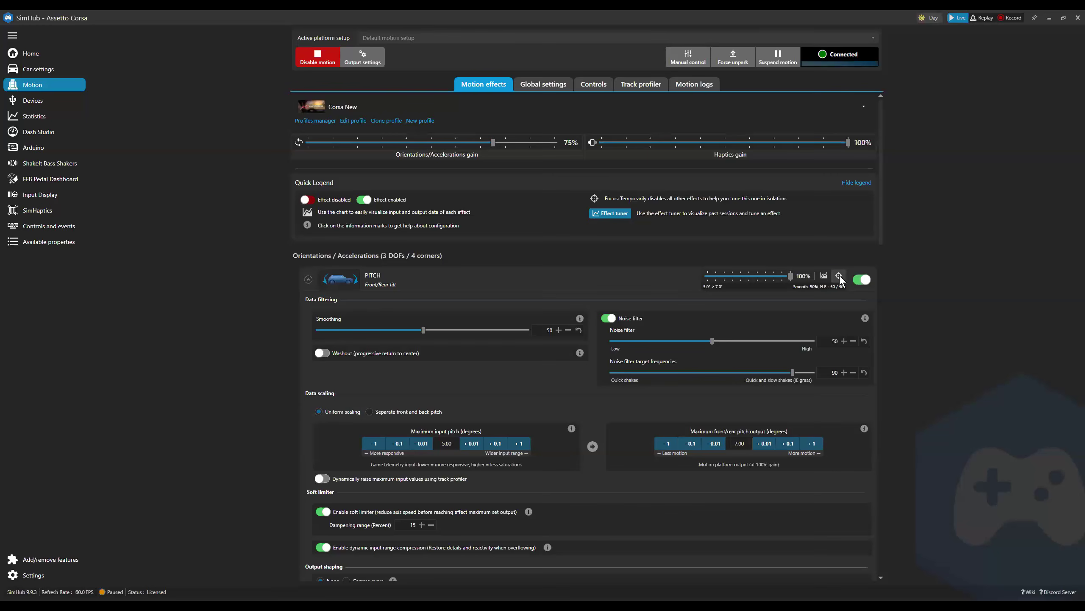
# - Focus the Pitch effect and examine the 7/27/2025 9:15 PM Mazda MX5 Cup record in its tuner, narrowed to 0:20.885–0:22.305
pyautogui.click(839, 276)
pyautogui.scroll(-3, 577, 318)
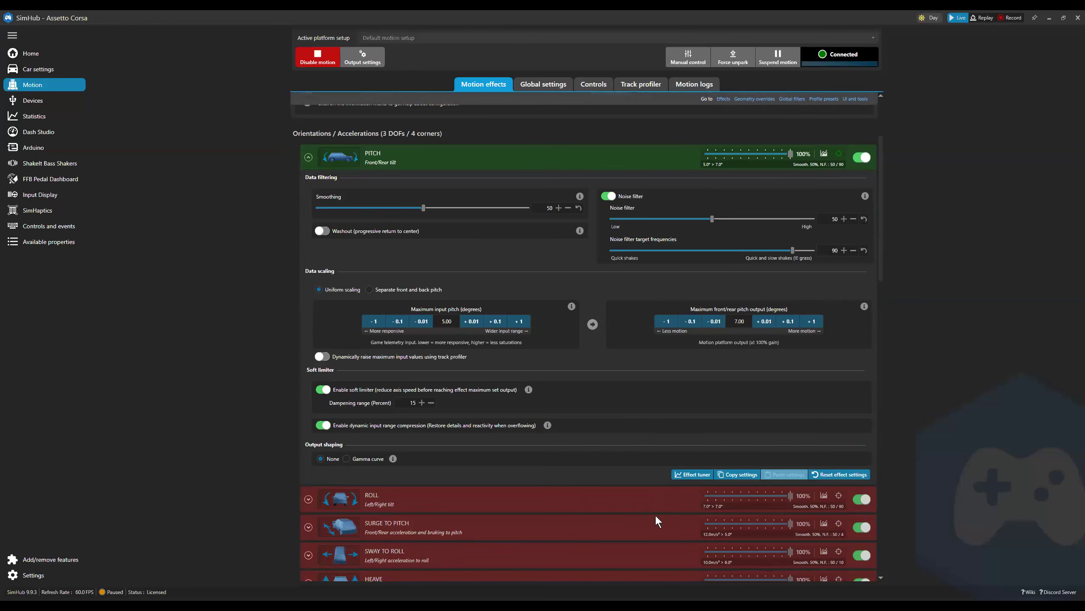
pyautogui.click(690, 469)
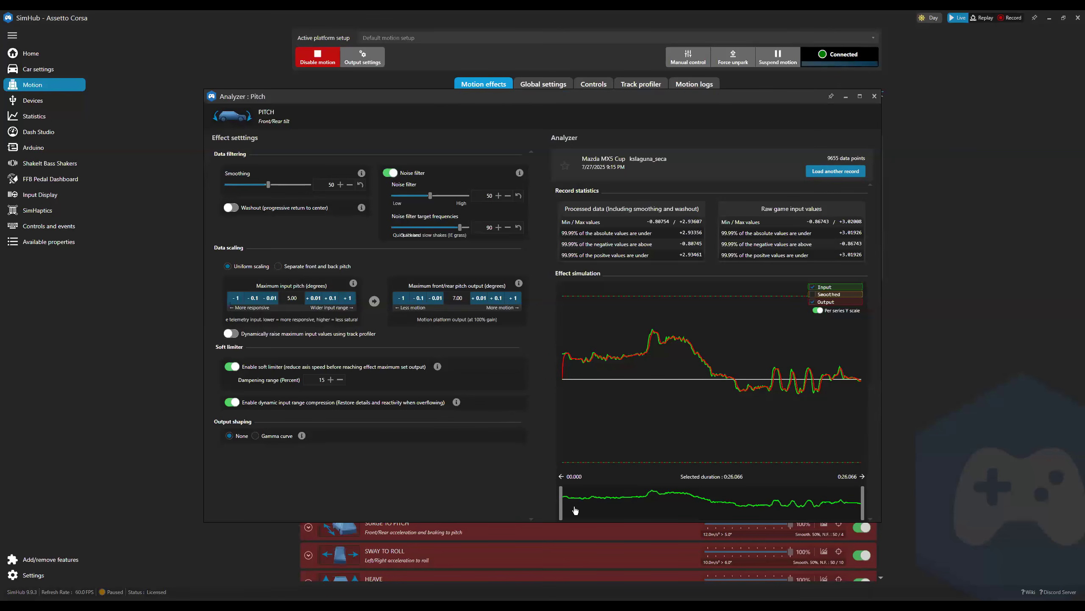
pyautogui.moveTo(560, 506); pyautogui.dragTo(580, 506)
pyautogui.moveTo(683, 507); pyautogui.dragTo(822, 502)
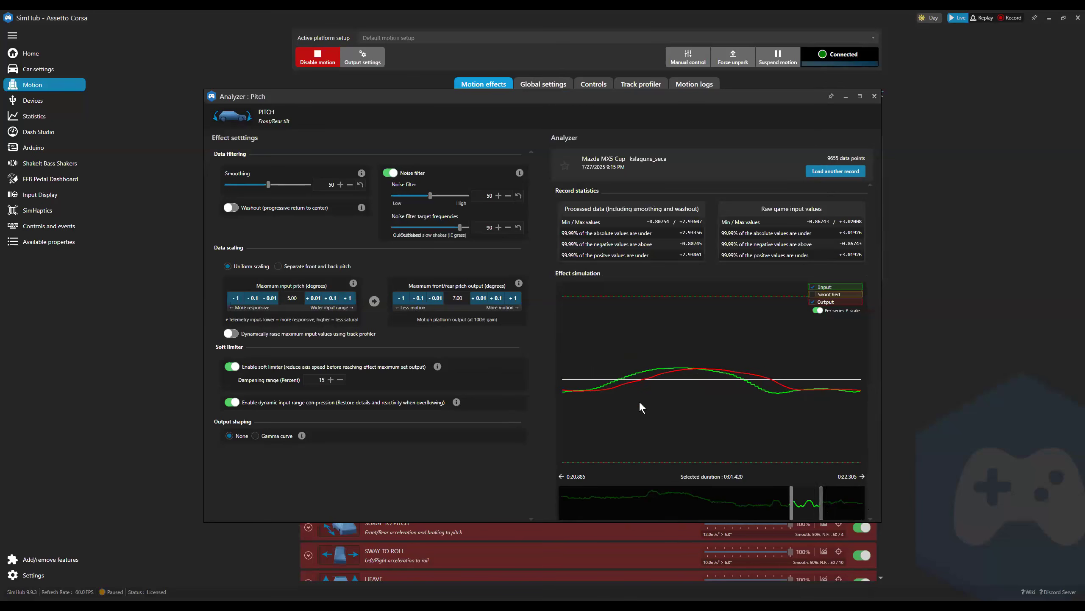
# - Toggle the Pitch effect's noise filter to compare the simulated input and output curves, leaving the filter disabled
pyautogui.click(386, 175)
pyautogui.click(386, 175)
pyautogui.click(387, 175)
pyautogui.click(386, 174)
pyautogui.click(384, 176)
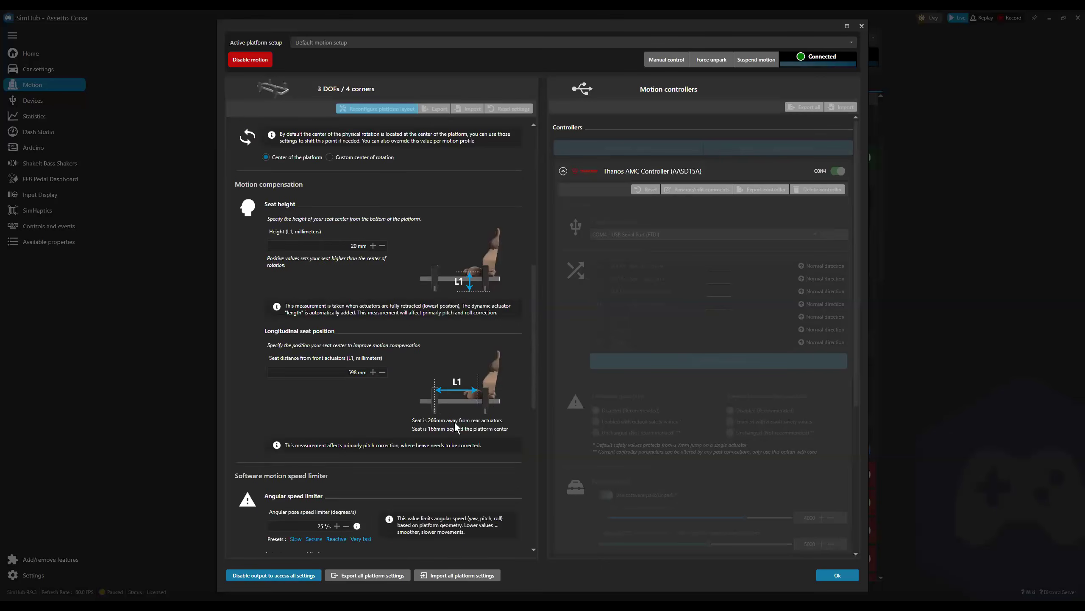
# - Check the platform's axis limiting in the output settings, and open the profile compact view and effective orientation view beside the effect settings
pyautogui.scroll(-5, 454, 422)
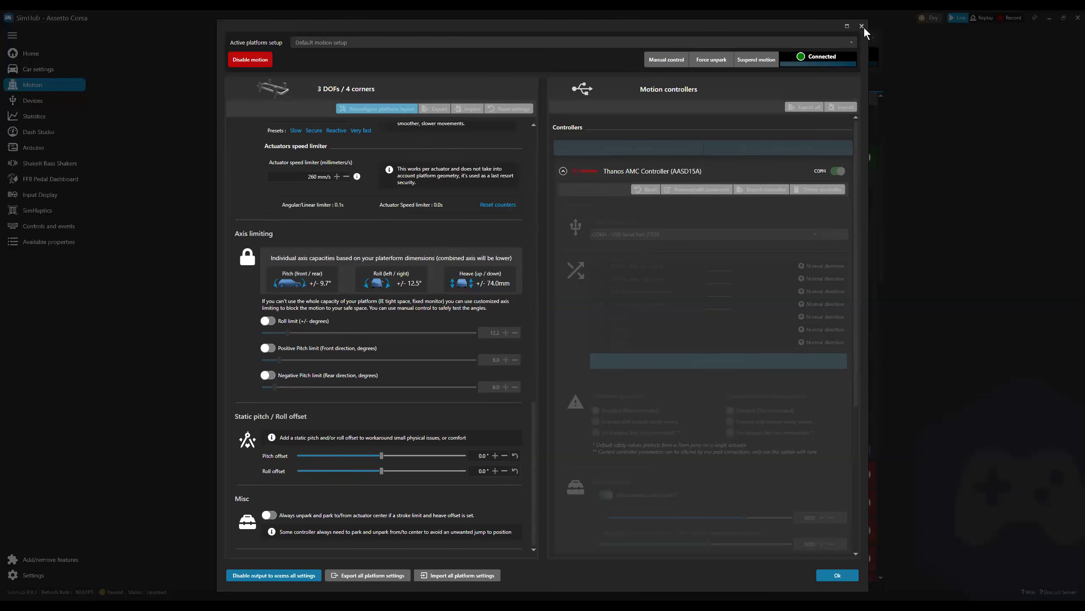
pyautogui.scroll(-20, 684, 291)
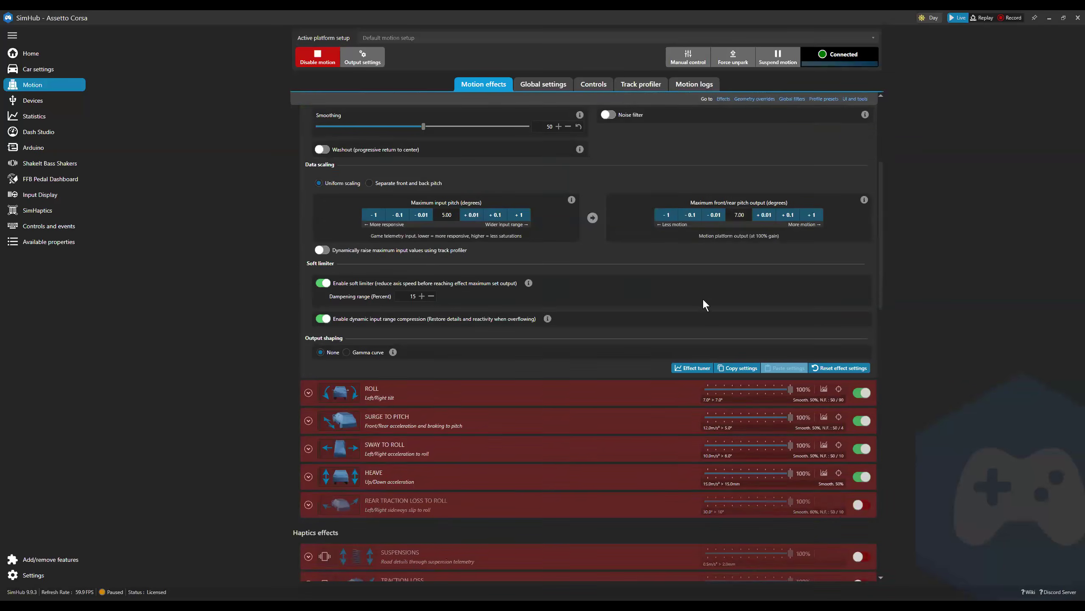
pyautogui.scroll(-10, 680, 398)
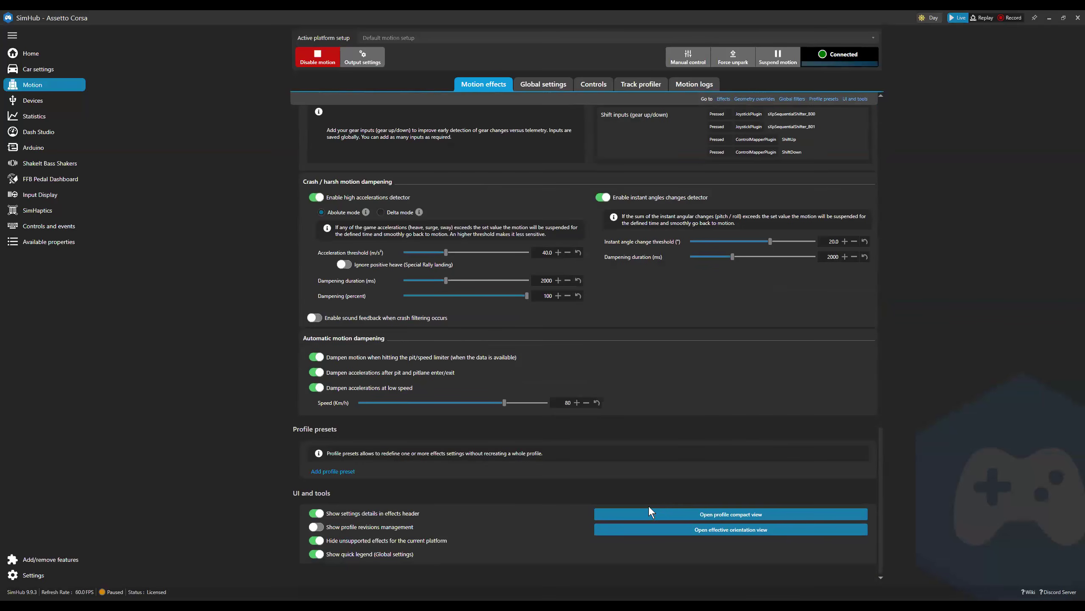
pyautogui.click(647, 515)
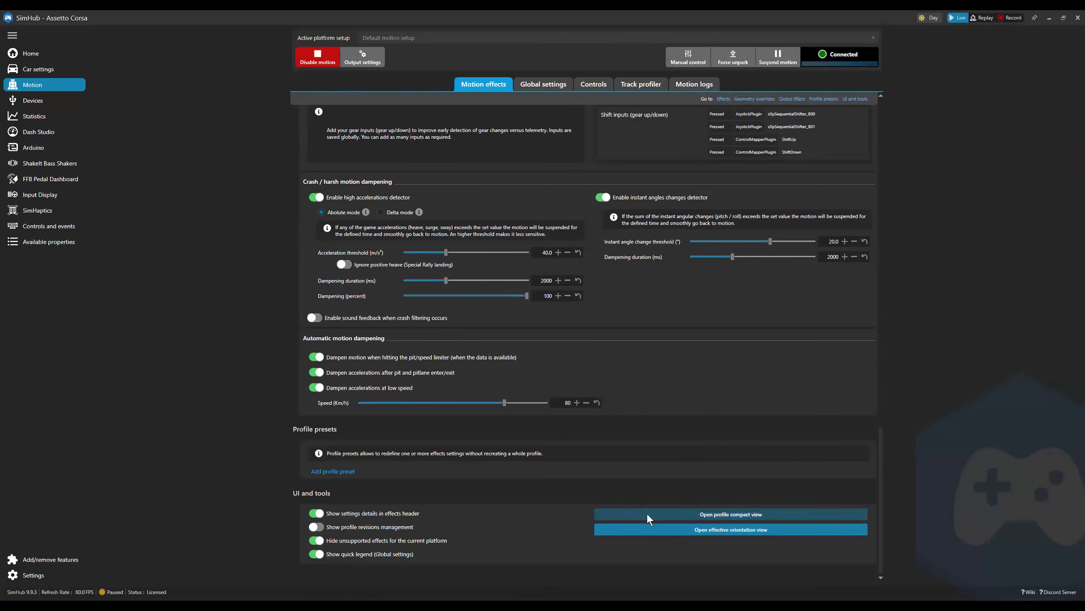
pyautogui.click(650, 531)
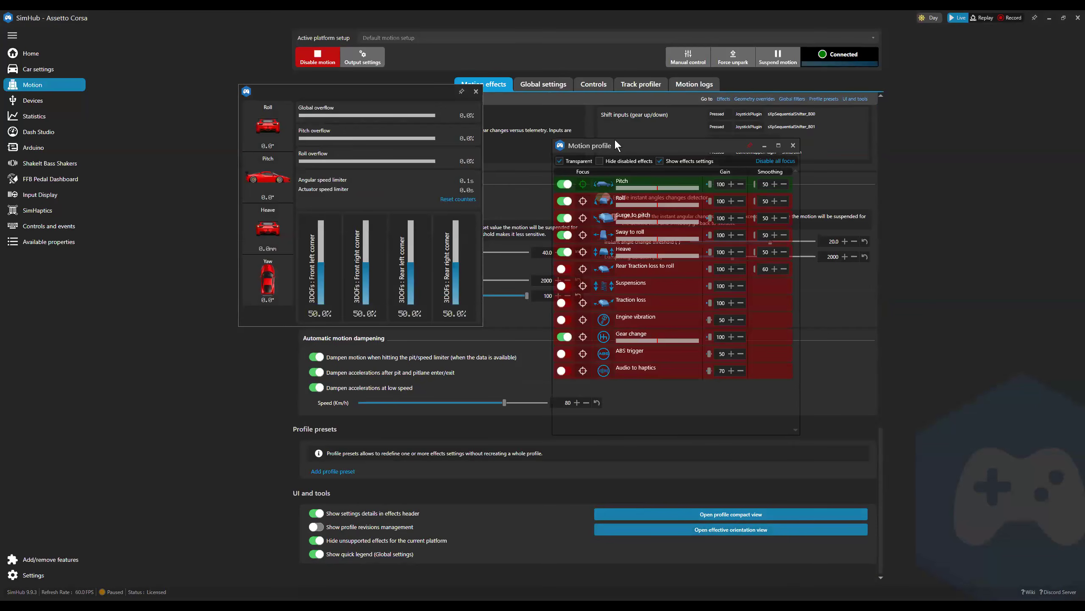
pyautogui.moveTo(616, 142); pyautogui.dragTo(833, 116)
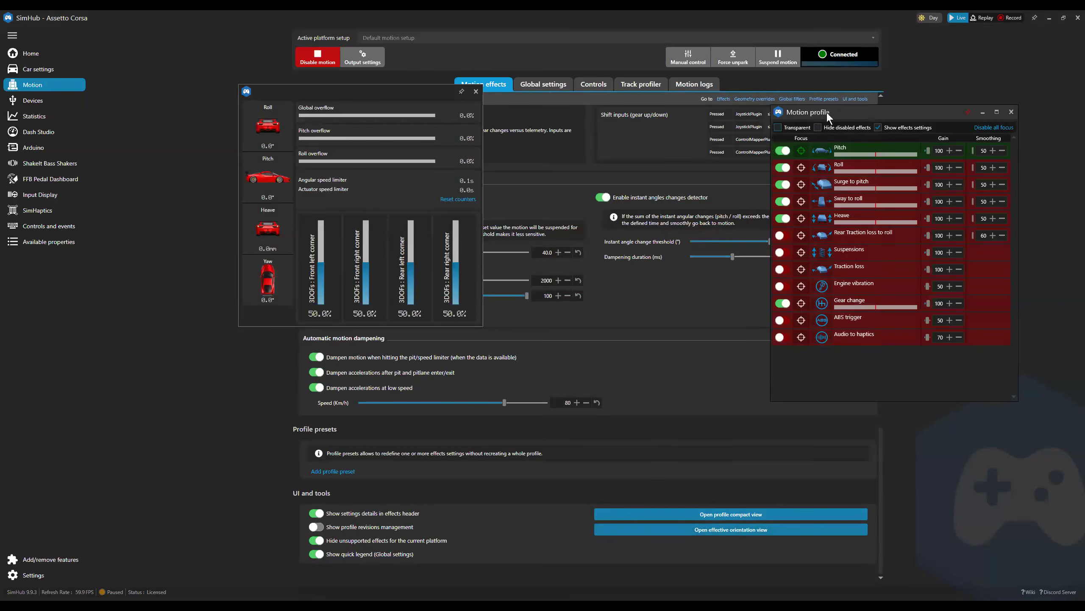
pyautogui.moveTo(809, 107); pyautogui.dragTo(598, 86)
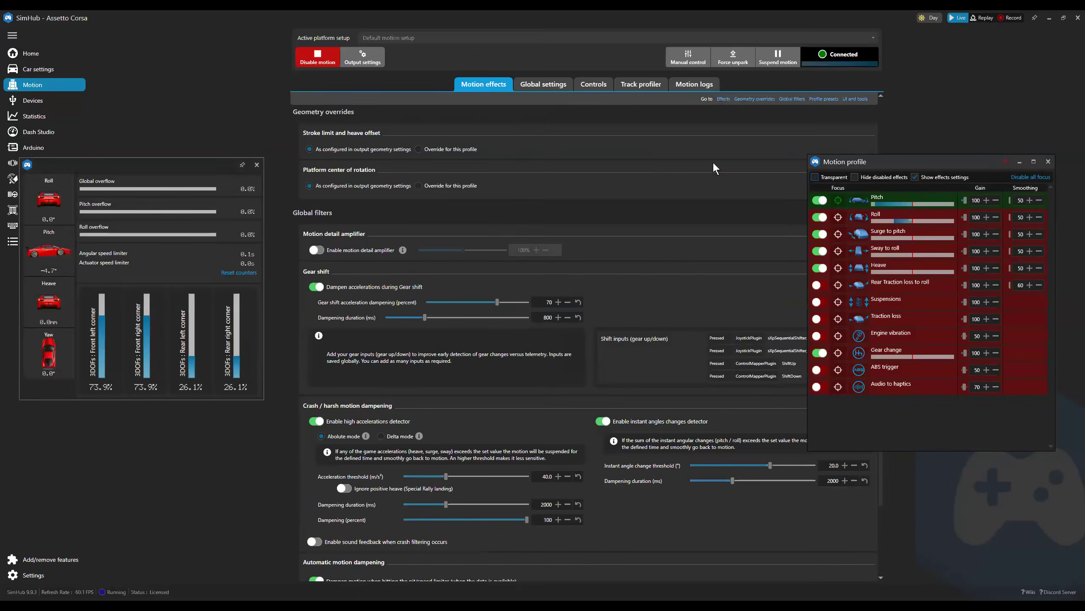
# - Set the Pitch effect's maximum front/rear pitch output to 9.00 degrees and bring the effective orientation view back to the front
pyautogui.scroll(10, 648, 162)
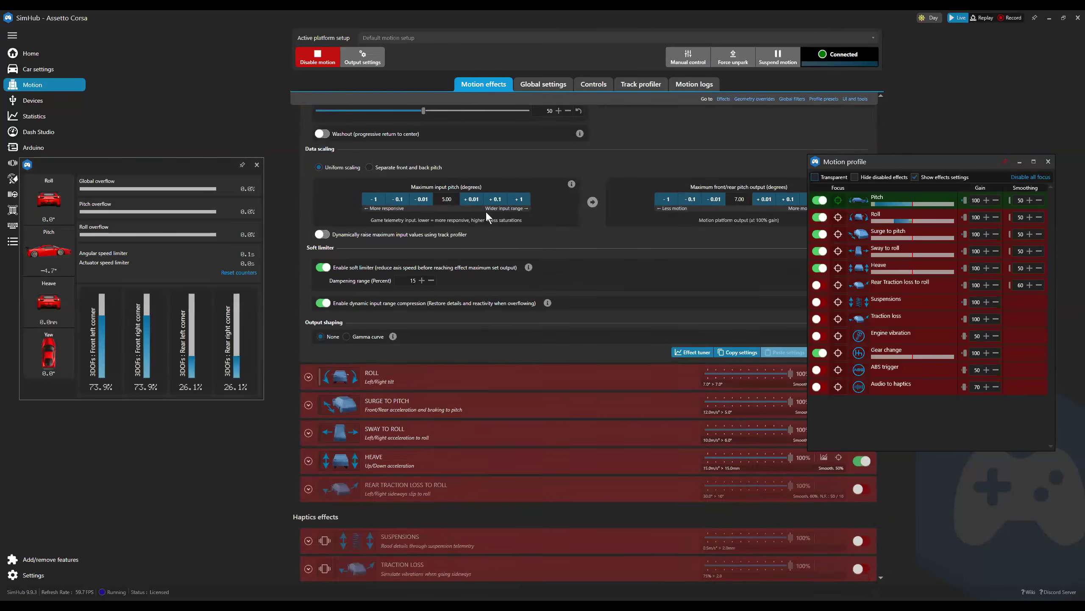
pyautogui.scroll(5, 486, 212)
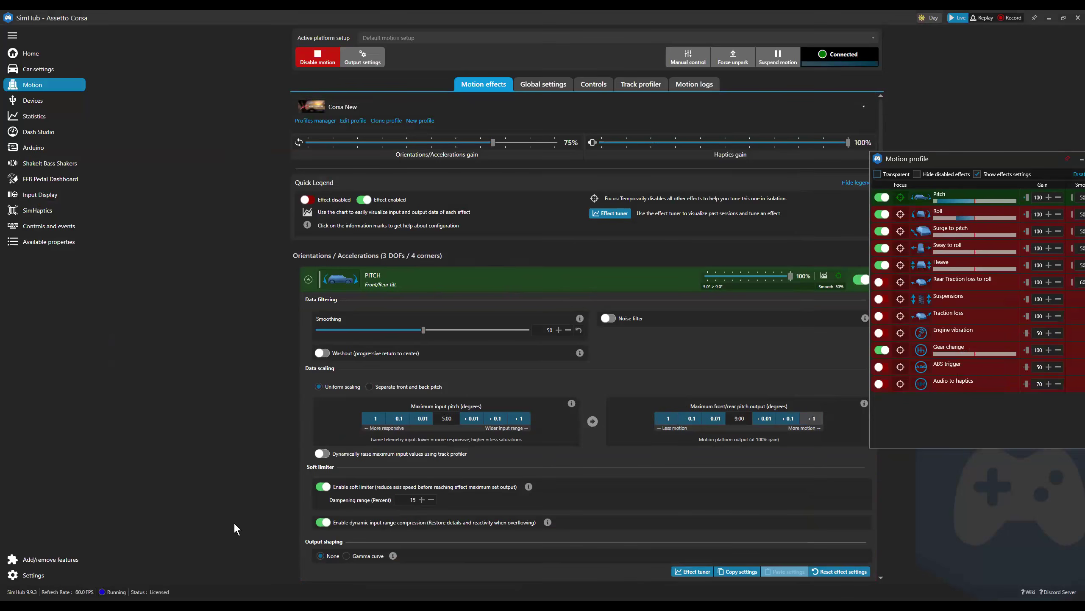
pyautogui.hotkey('alt', 'Tab')
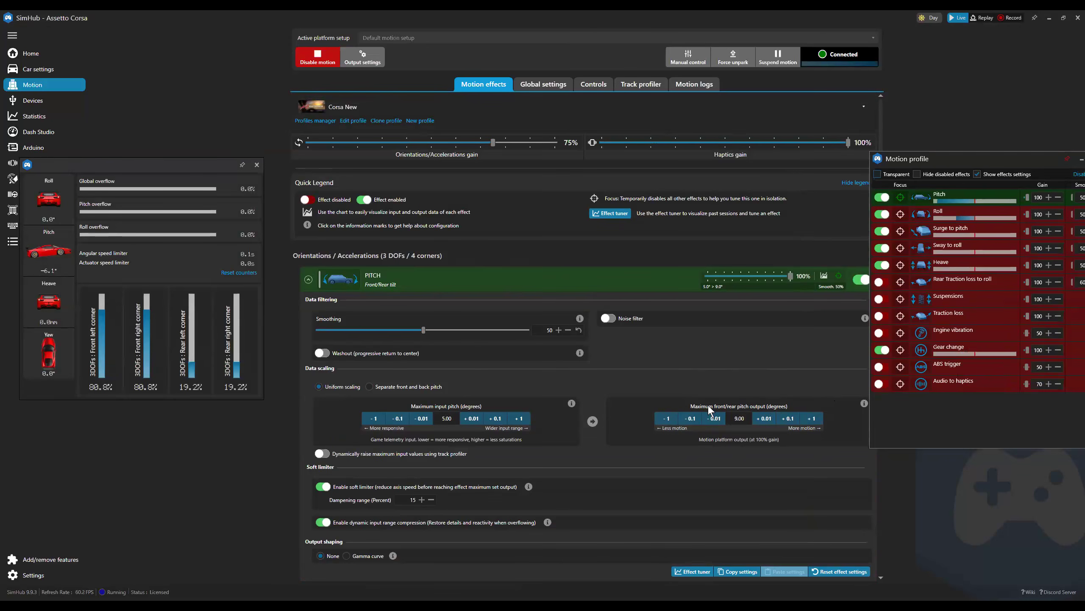
# - Raise the Pitch effect's maximum input pitch to 12.00 degrees and reposition the Motion profile window
pyautogui.click(521, 419)
pyautogui.click(521, 418)
pyautogui.click(520, 419)
pyautogui.click(521, 419)
pyautogui.click(520, 419)
pyautogui.click(521, 419)
pyautogui.click(521, 419)
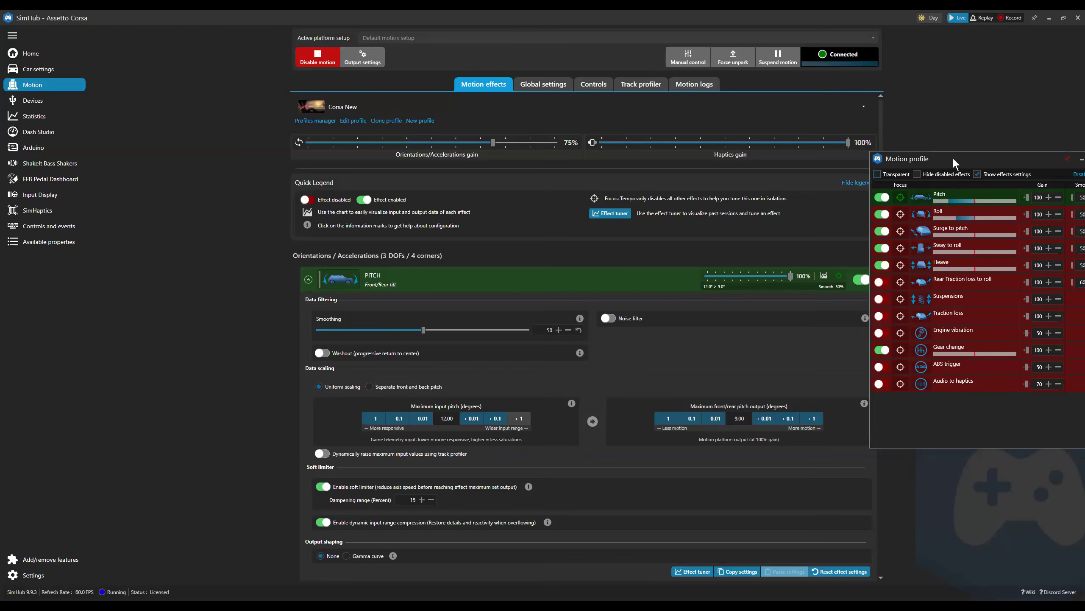
pyautogui.moveTo(951, 159); pyautogui.dragTo(882, 161)
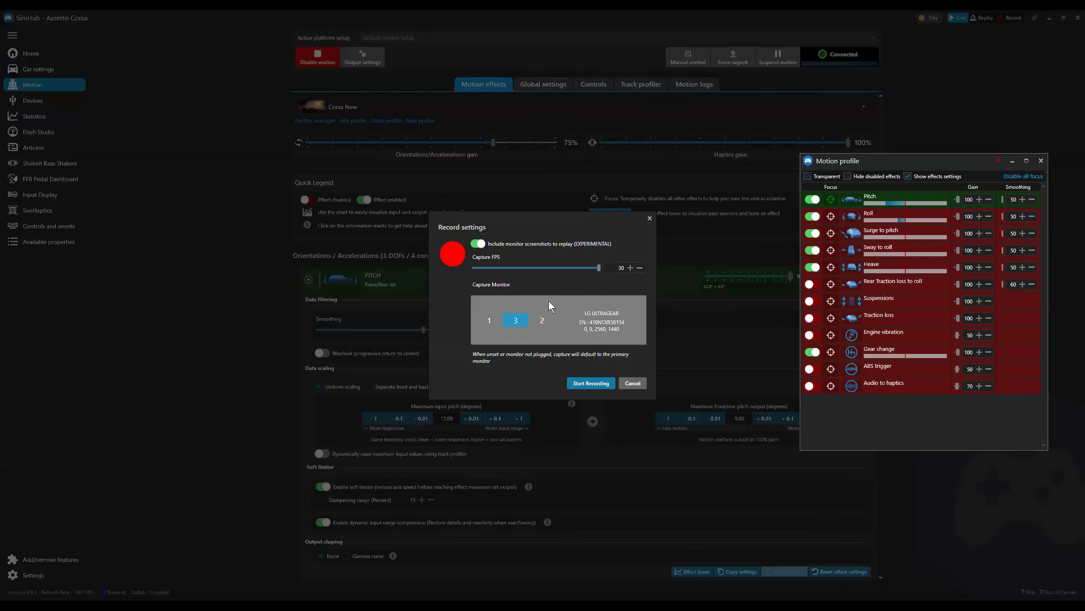
# - Confirm monitor 3 as the capture monitor in the record settings, with monitor screenshots included
pyautogui.click(549, 300)
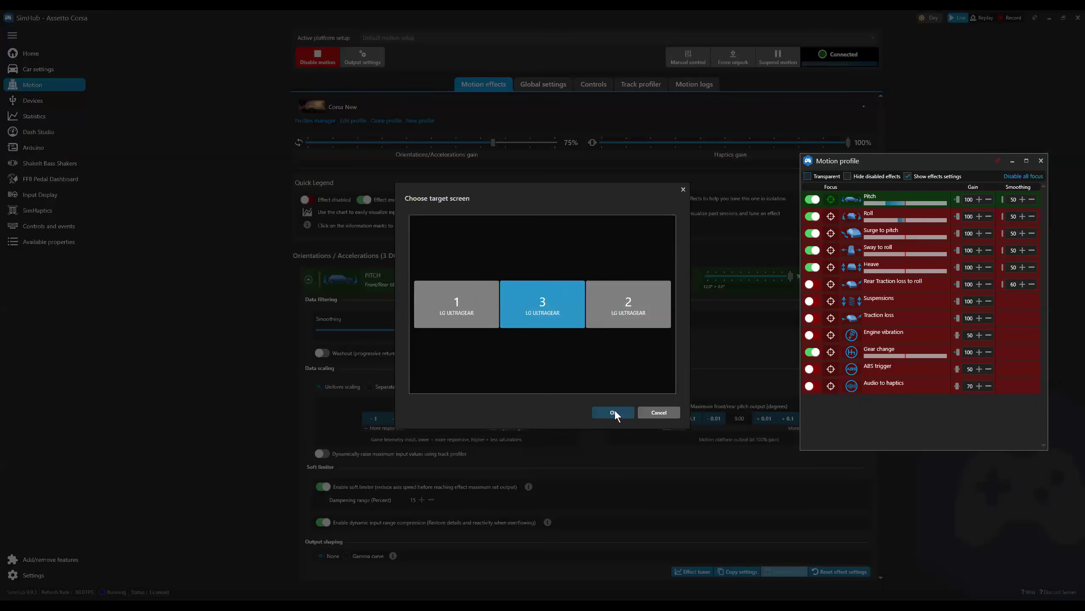
pyautogui.click(603, 411)
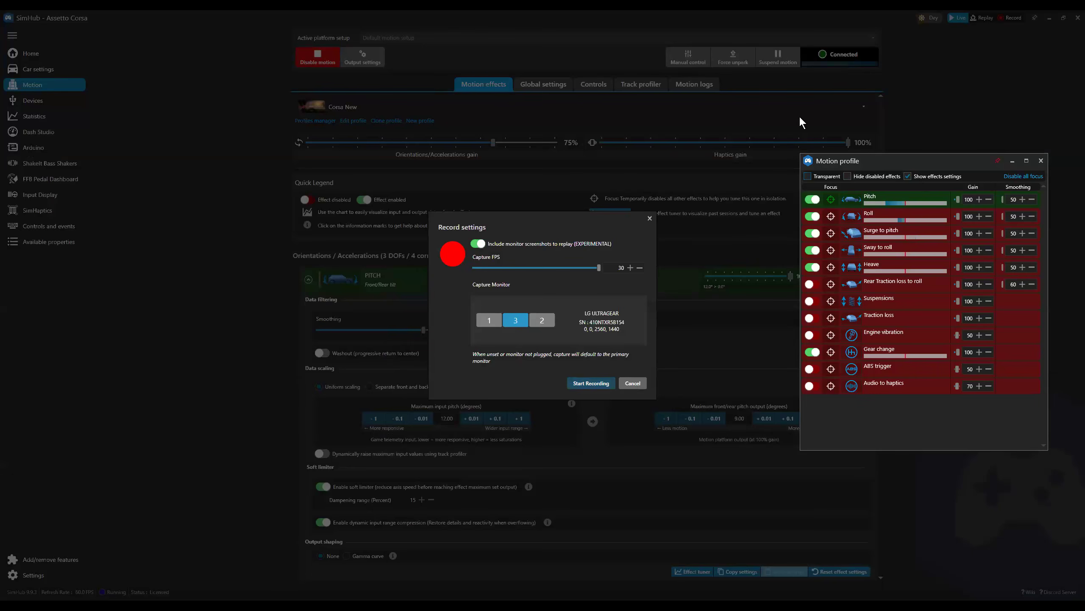
pyautogui.press('Return')
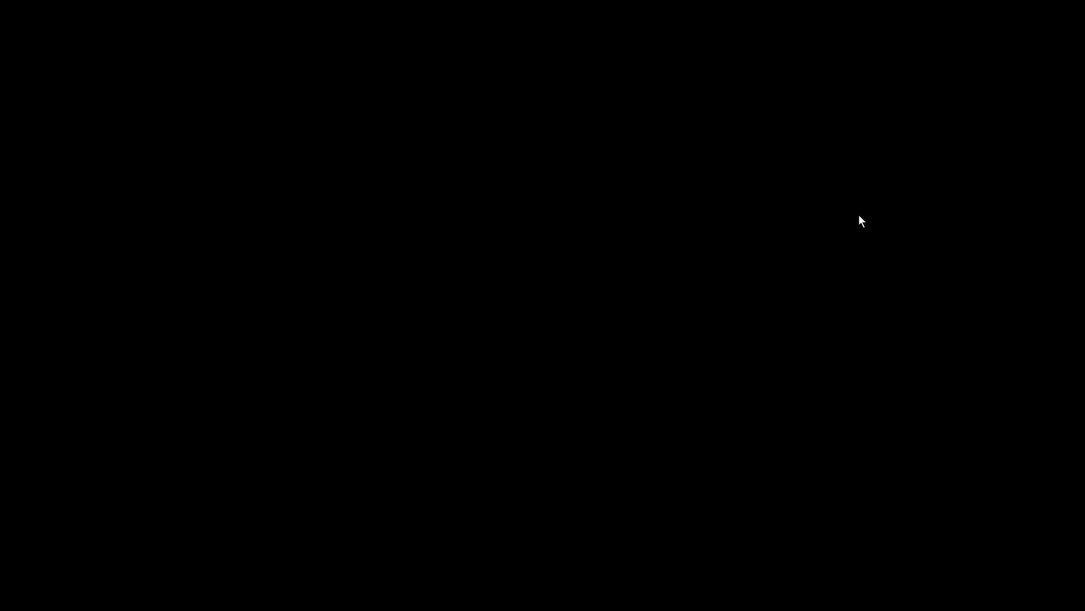
# - Watch the Mazda MX5 Cup@kslaguna_seca replay in an enlarged Replay Controls window beside the Motion profile, and close the replay
pyautogui.press('super+Tab')
pyautogui.click(714, 182)
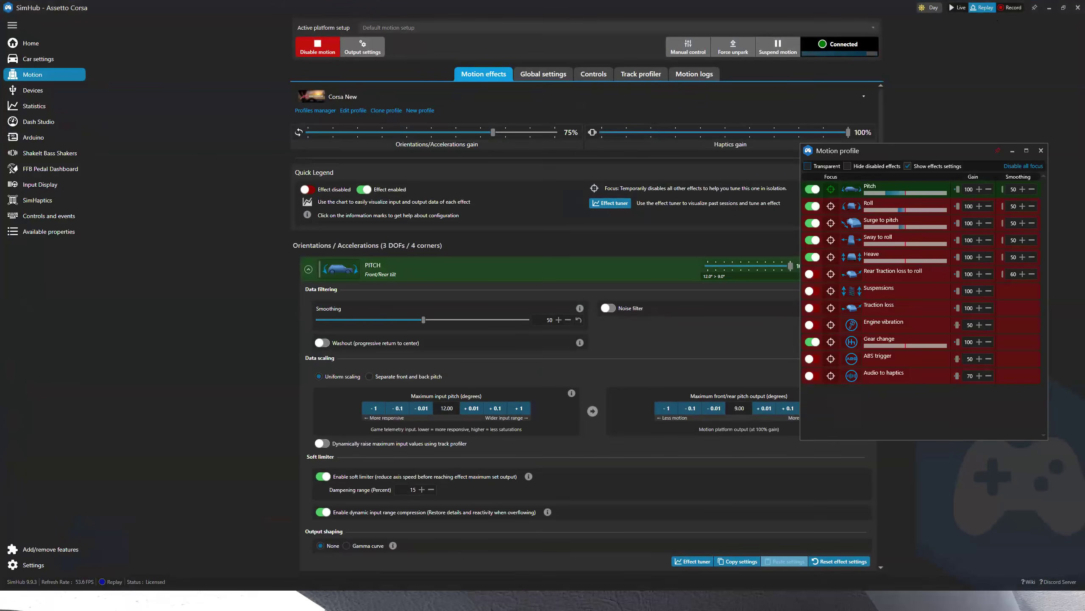
pyautogui.hotkey('alt', 'Tab')
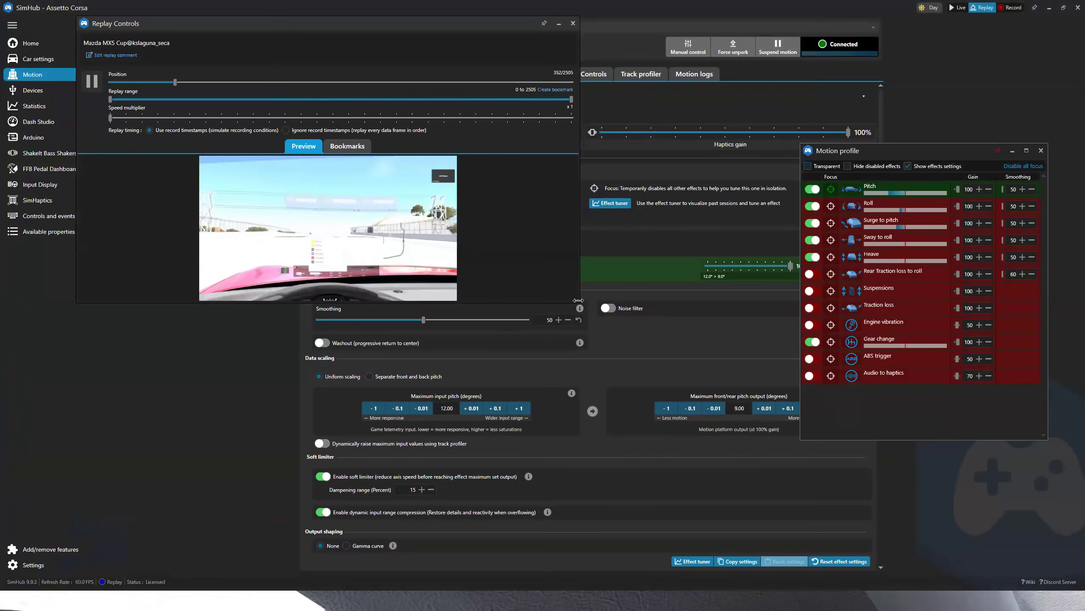
pyautogui.moveTo(577, 302); pyautogui.dragTo(578, 491)
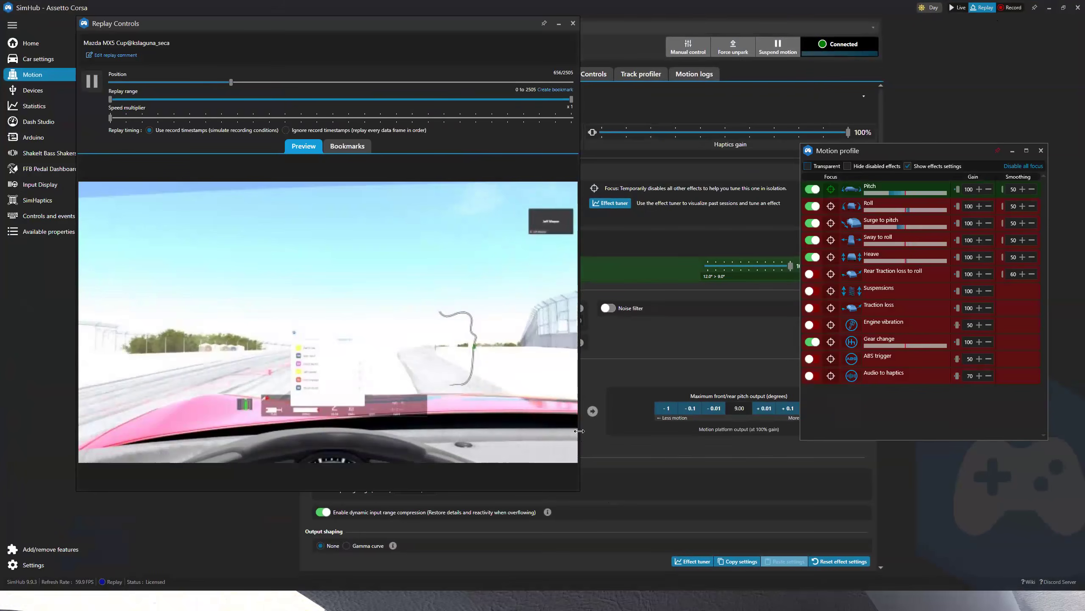
pyautogui.moveTo(579, 430); pyautogui.dragTo(985, 431)
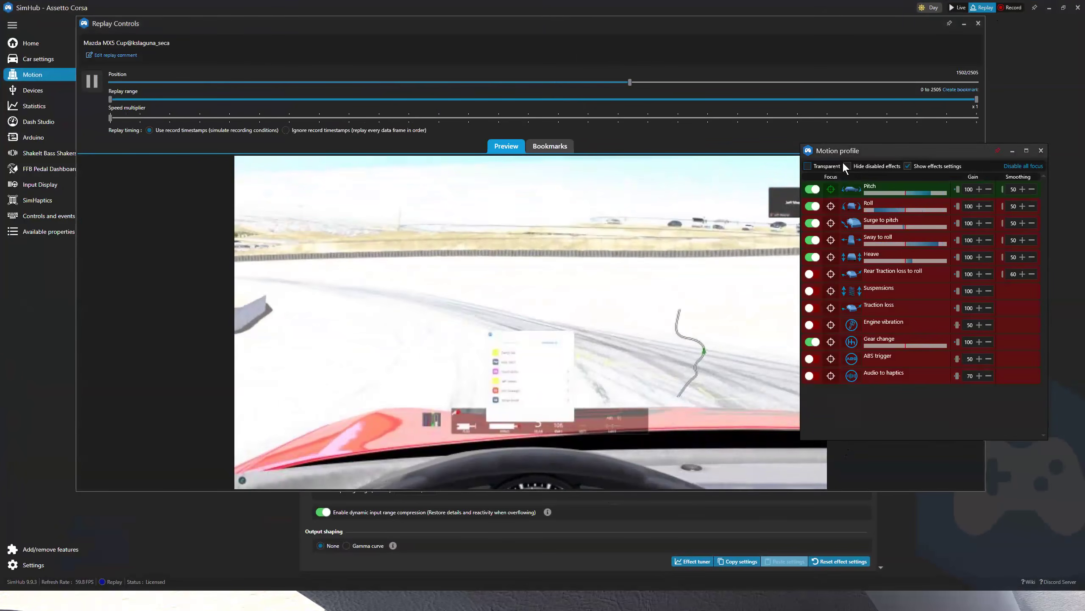
pyautogui.moveTo(843, 162); pyautogui.dragTo(840, 163)
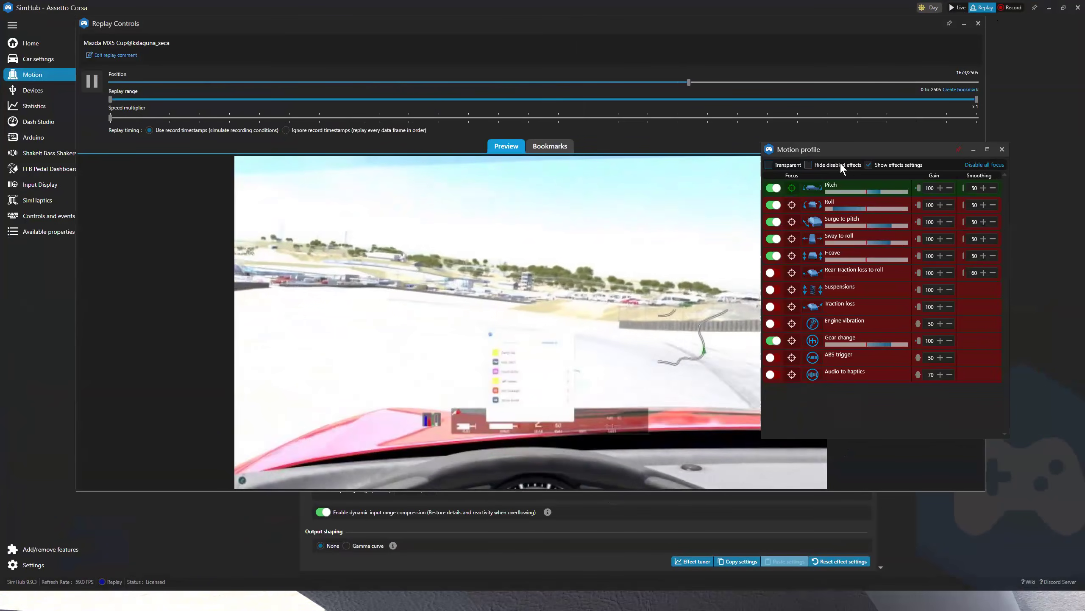
pyautogui.click(979, 23)
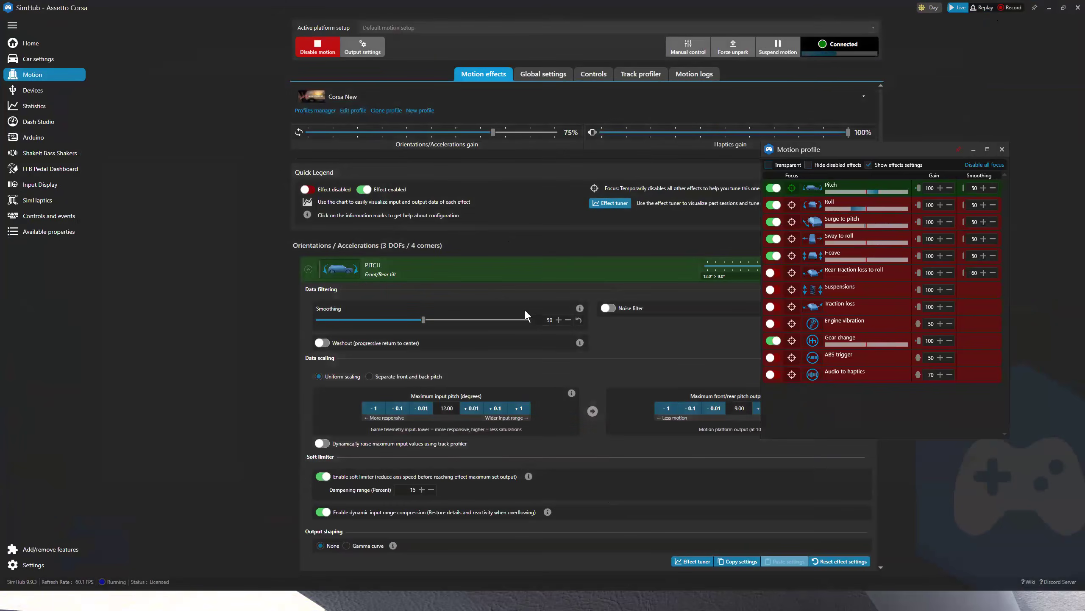
# - Minimize the Motion profile, load the 7/27/2025 9:17 PM record into Pitch's effect tuner, view its last 48 seconds, and set smoothing to 23
pyautogui.scroll(-5, 555, 291)
pyautogui.scroll(3, 684, 231)
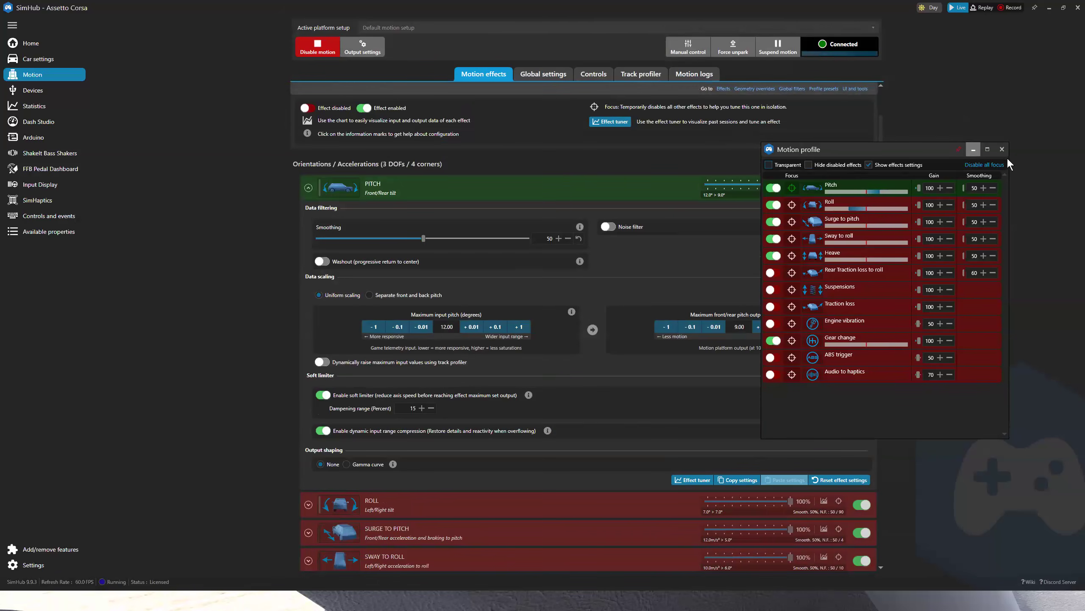
pyautogui.click(973, 149)
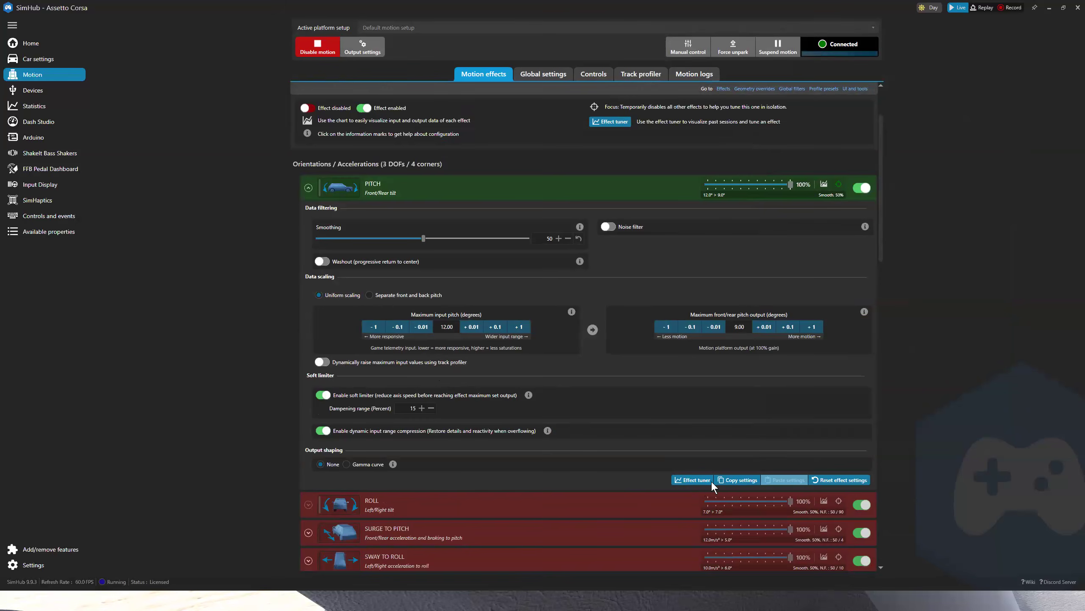
pyautogui.click(688, 479)
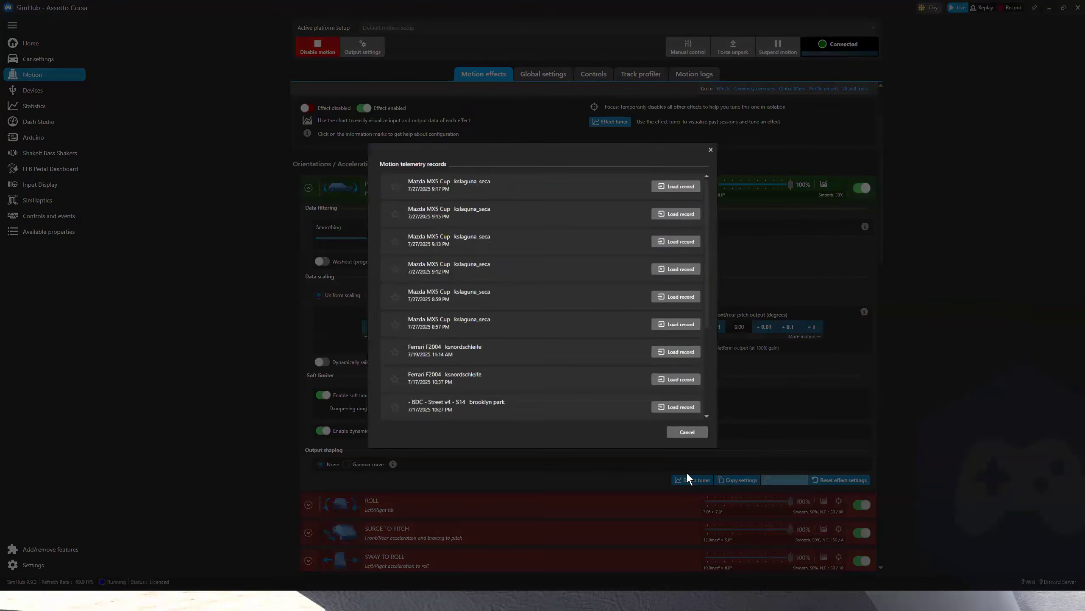
pyautogui.click(677, 184)
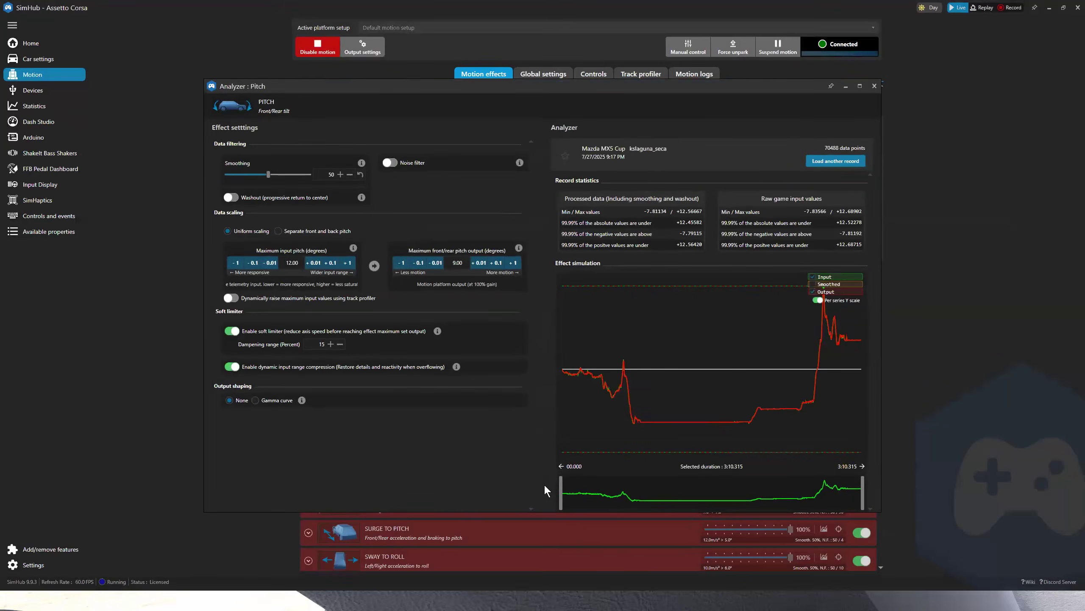
pyautogui.moveTo(561, 494); pyautogui.dragTo(773, 486)
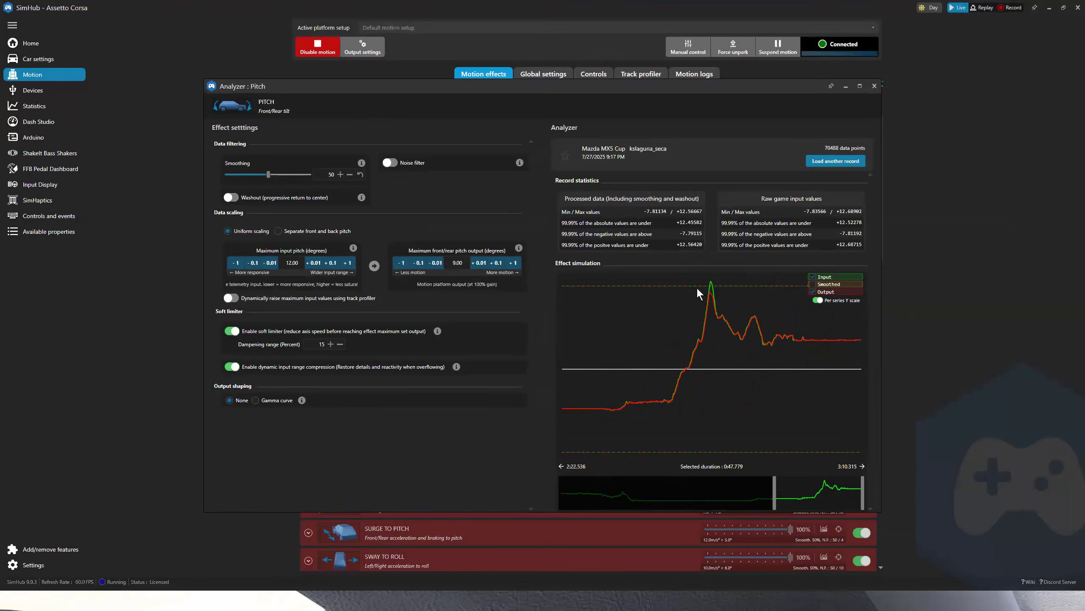
pyautogui.moveTo(695, 287)
pyautogui.click(875, 86)
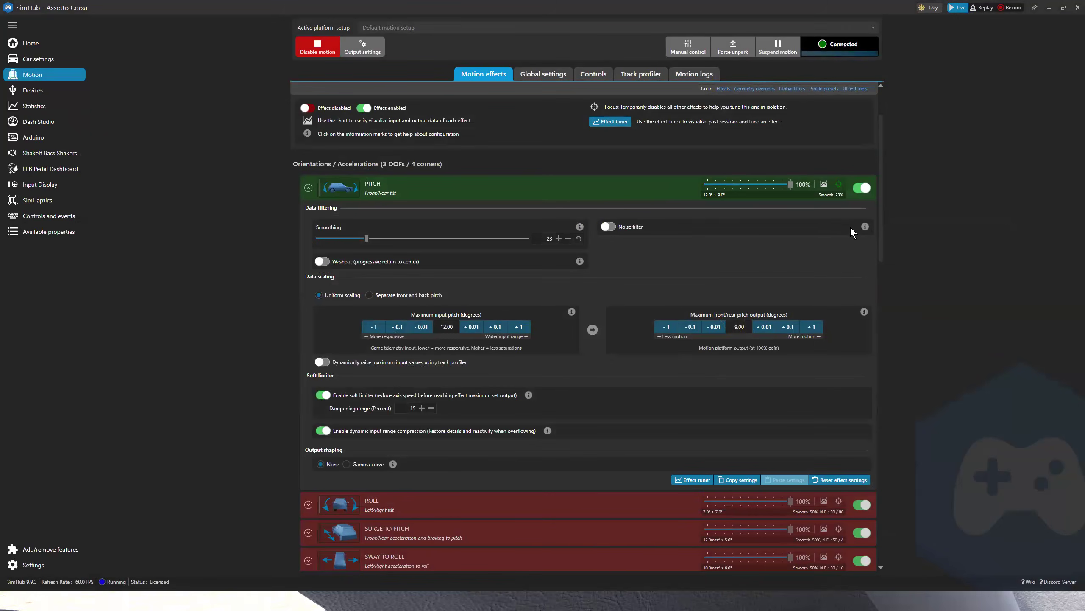
# - Set the Pitch effect's maximum input pitch to 8.00 degrees and check the platform's manual control sliders
pyautogui.scroll(-5, 783, 304)
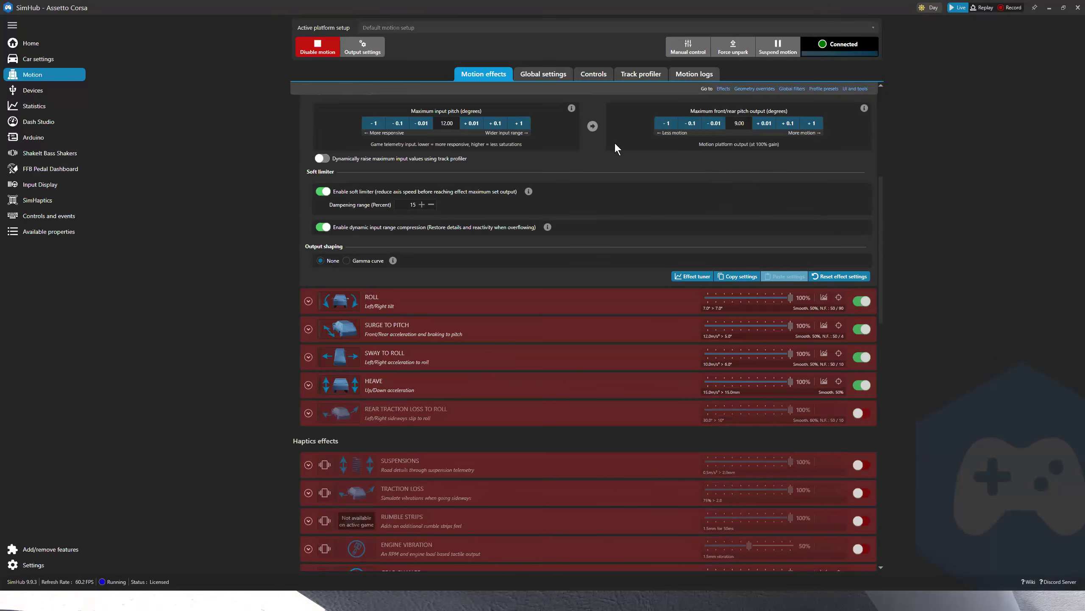
pyautogui.scroll(7, 563, 200)
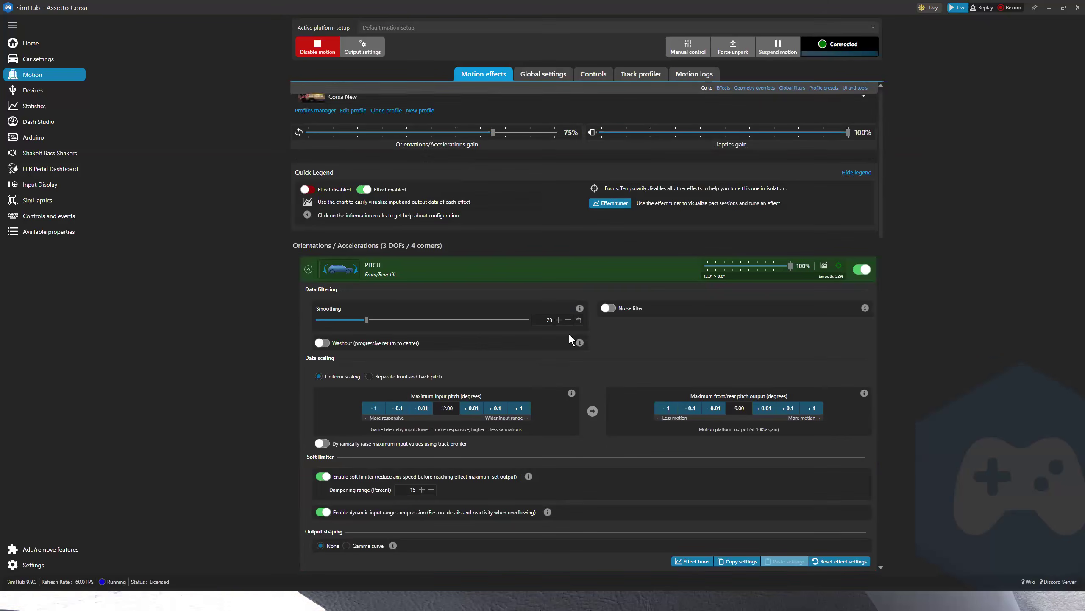
pyautogui.click(368, 407)
pyautogui.click(371, 406)
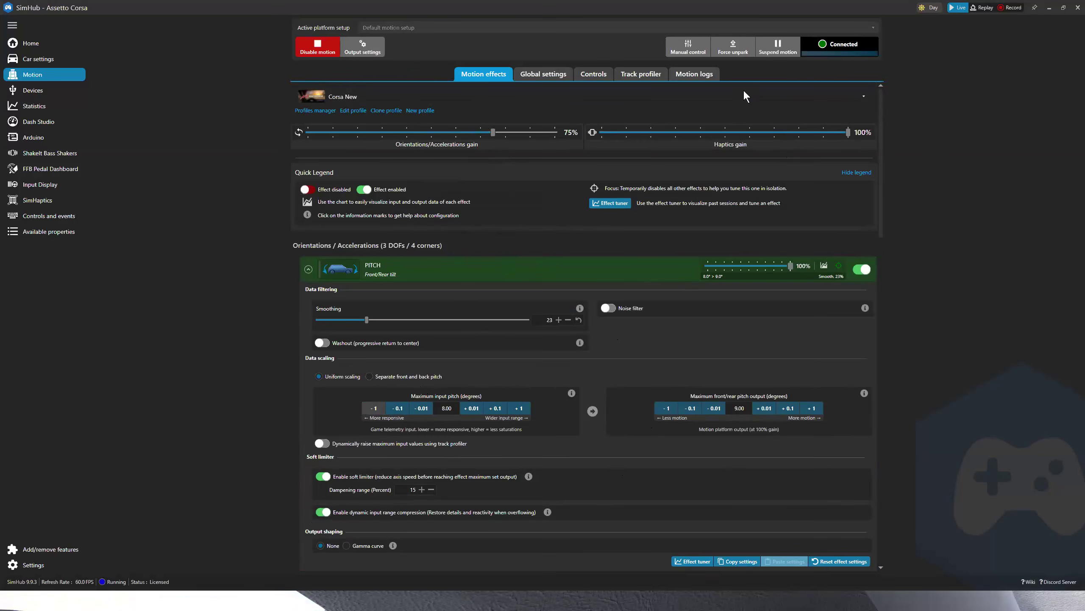
pyautogui.click(692, 49)
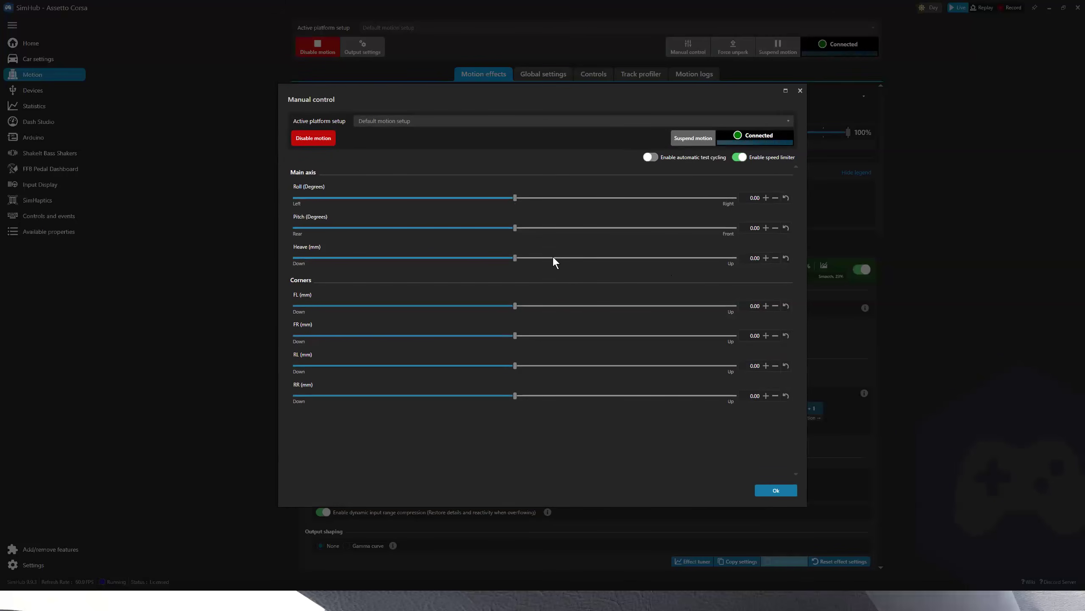
pyautogui.click(770, 492)
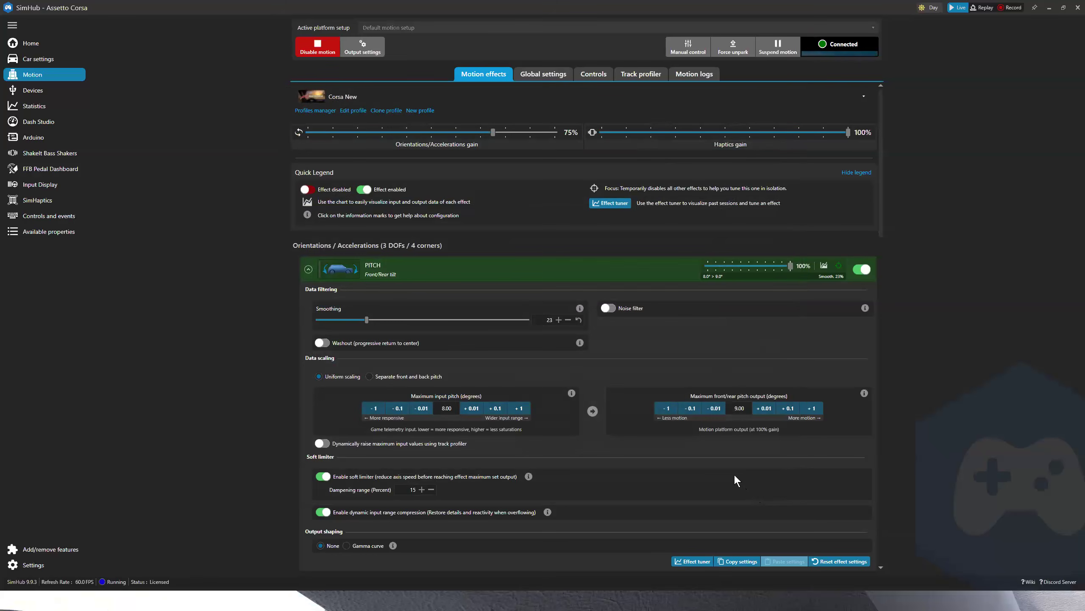
# - Focus the Surge to pitch effect, expand its settings, and switch its scaling to separate acceleration and deceleration
pyautogui.scroll(-4, 683, 541)
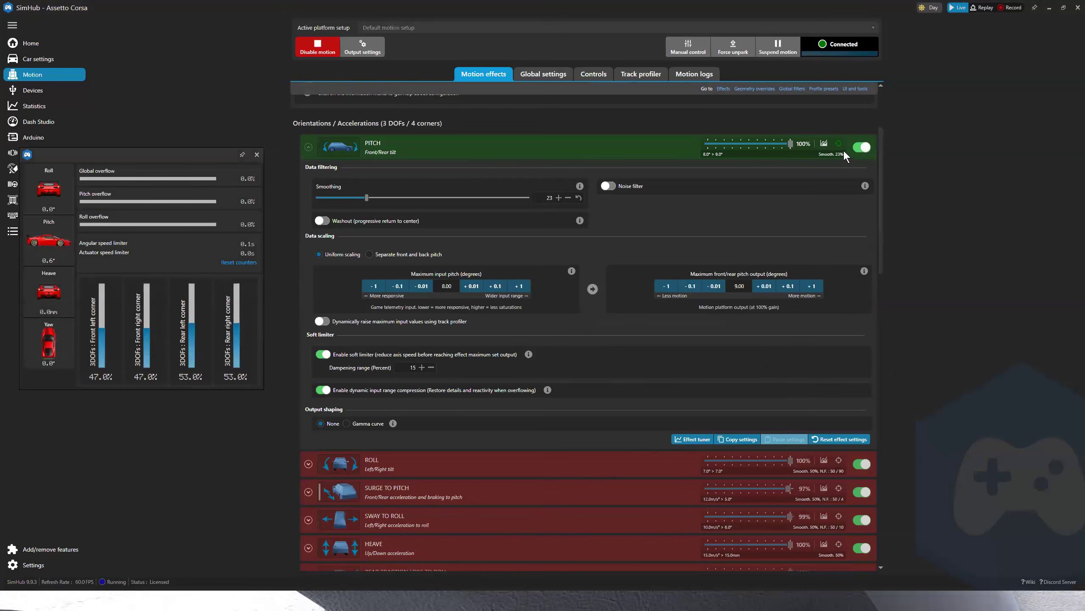
pyautogui.scroll(-3, 675, 290)
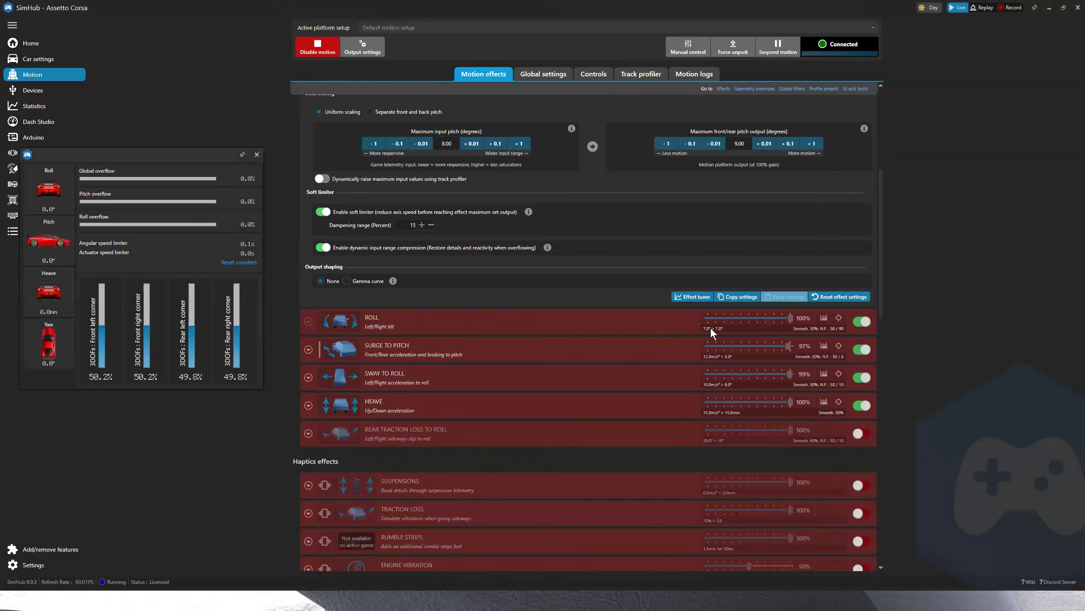
pyautogui.click(839, 346)
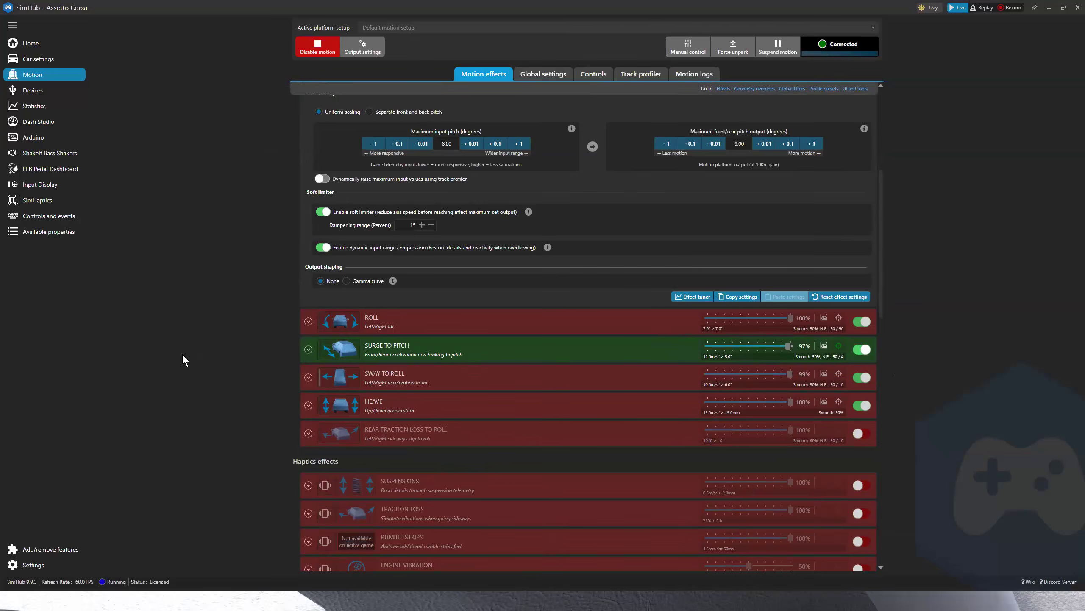
pyautogui.click(308, 349)
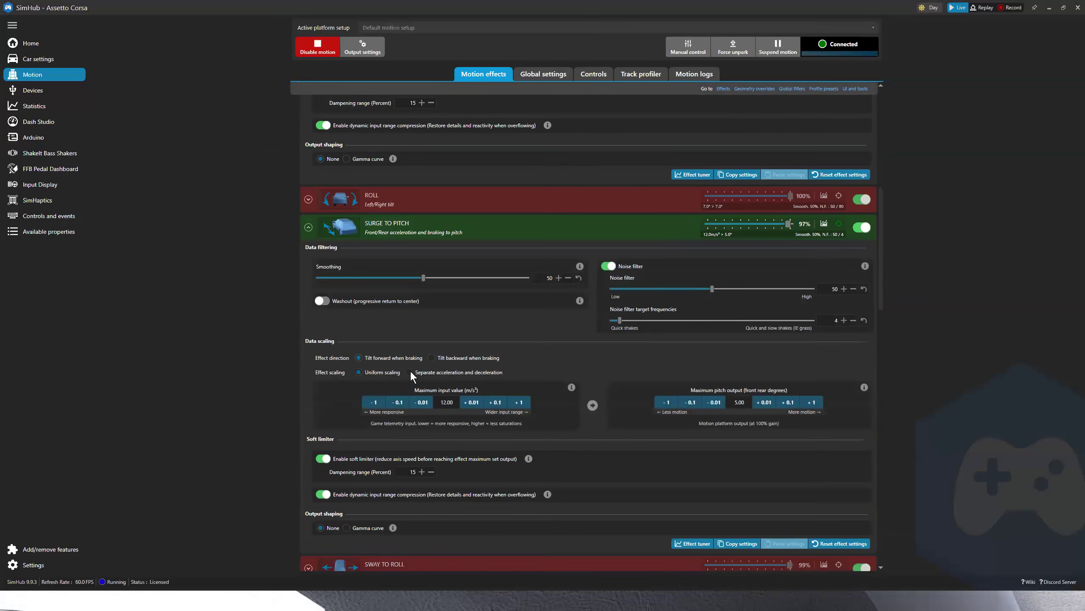
pyautogui.scroll(-3, 411, 374)
pyautogui.click(410, 291)
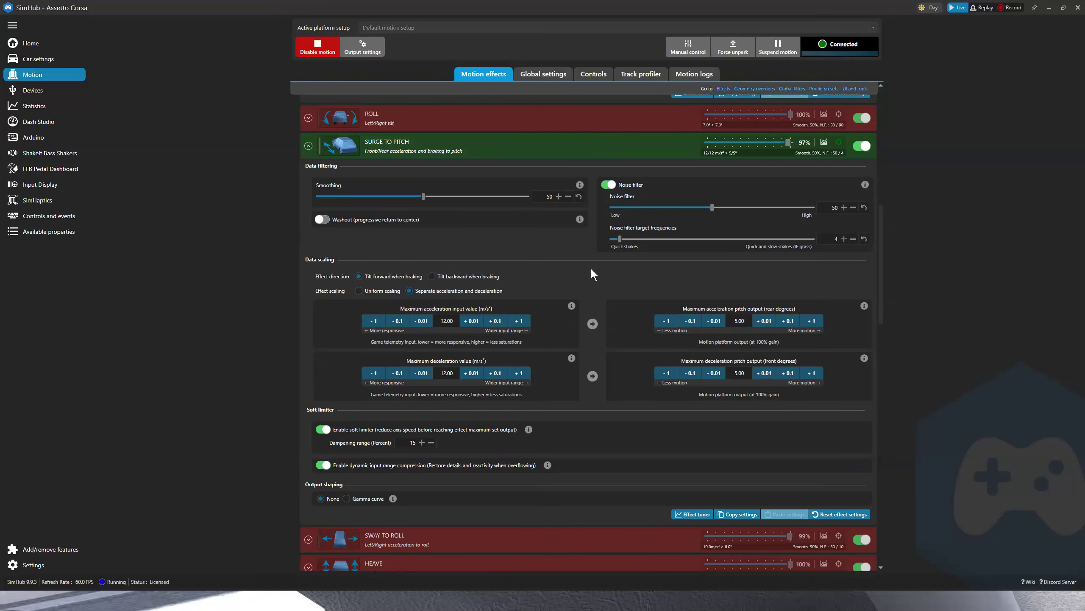
# - Turn off the current effect focus, isolate the Roll effect instead, and check it in the game view
pyautogui.scroll(1, 846, 137)
pyautogui.scroll(10, 847, 138)
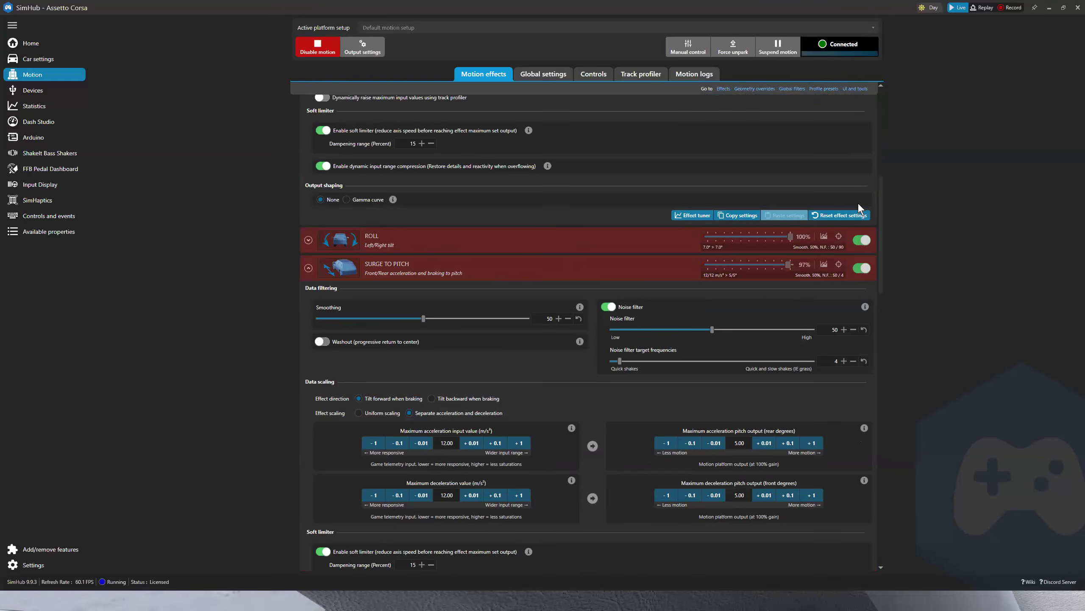
pyautogui.click(838, 183)
pyautogui.scroll(-3, 815, 278)
pyautogui.scroll(-3, 815, 279)
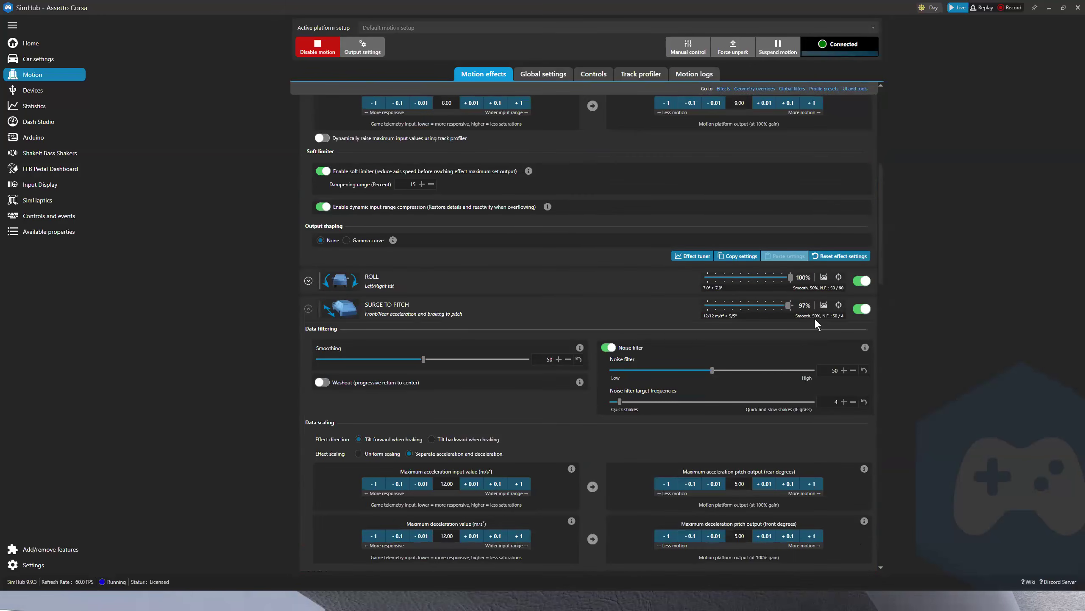
pyautogui.click(837, 279)
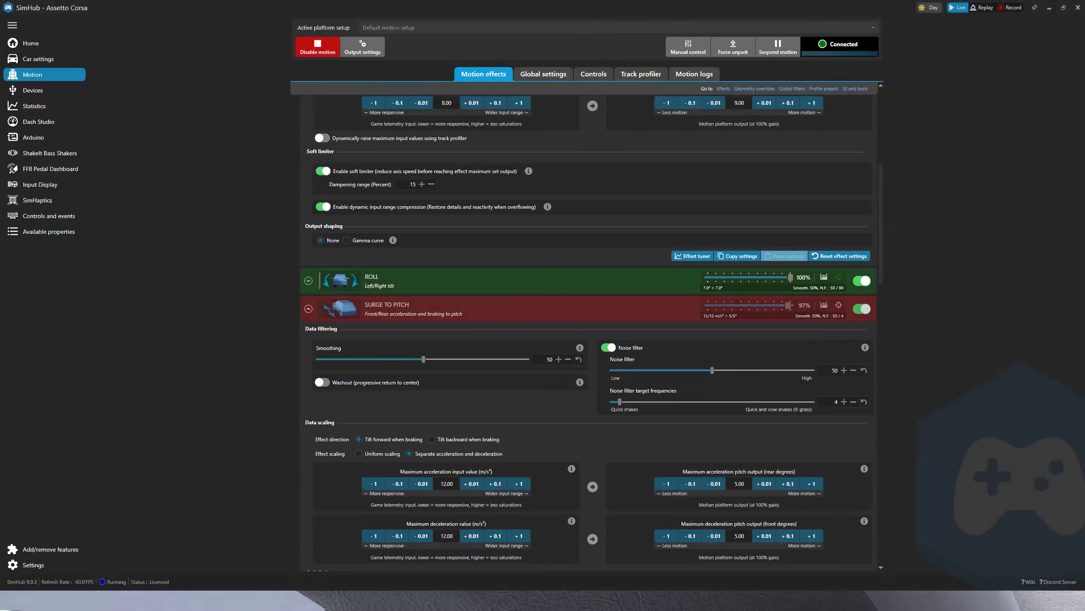
pyautogui.hotkey('alt', 'Tab')
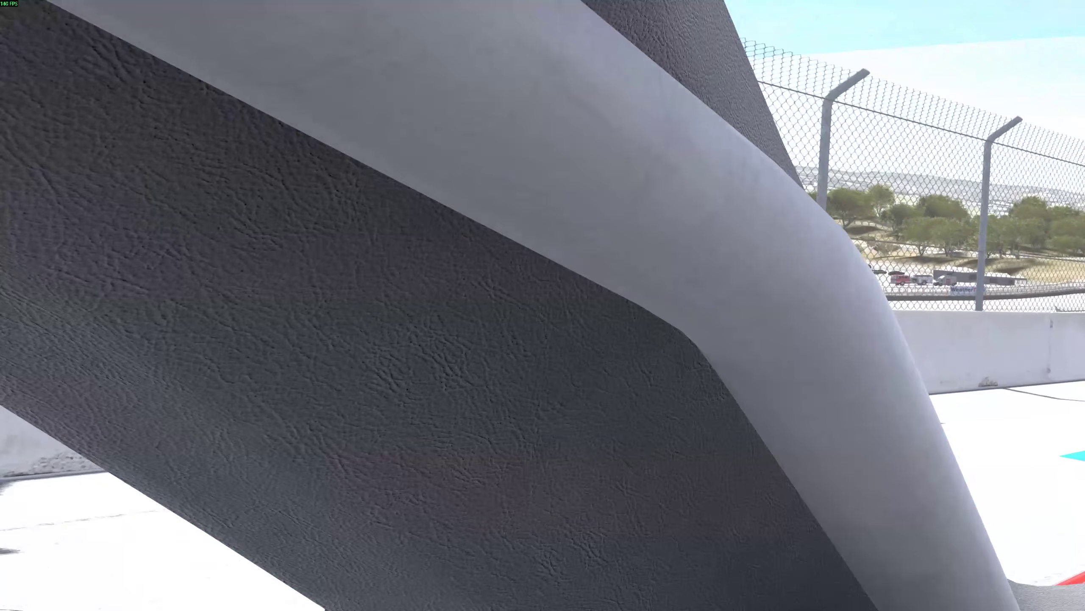
pyautogui.hotkey('alt', 'Tab')
# - Return Surge to pitch to uniform scaling and load the 7/27/2025 9:17 PM Mazda MX5 Cup record into its effect tuner
pyautogui.scroll(-5, 726, 394)
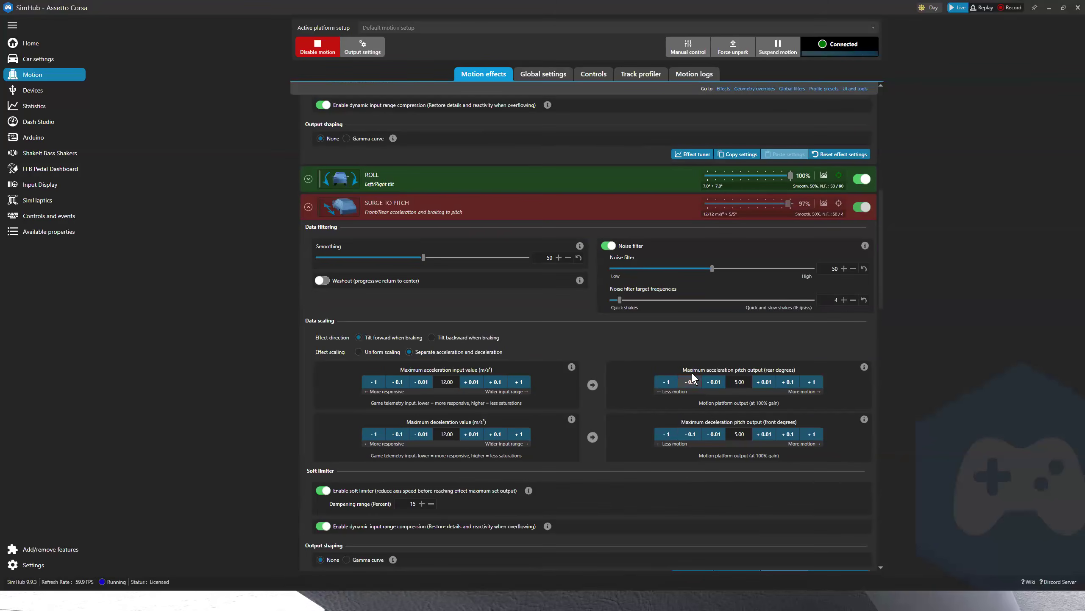
pyautogui.click(379, 352)
pyautogui.scroll(-3, 718, 409)
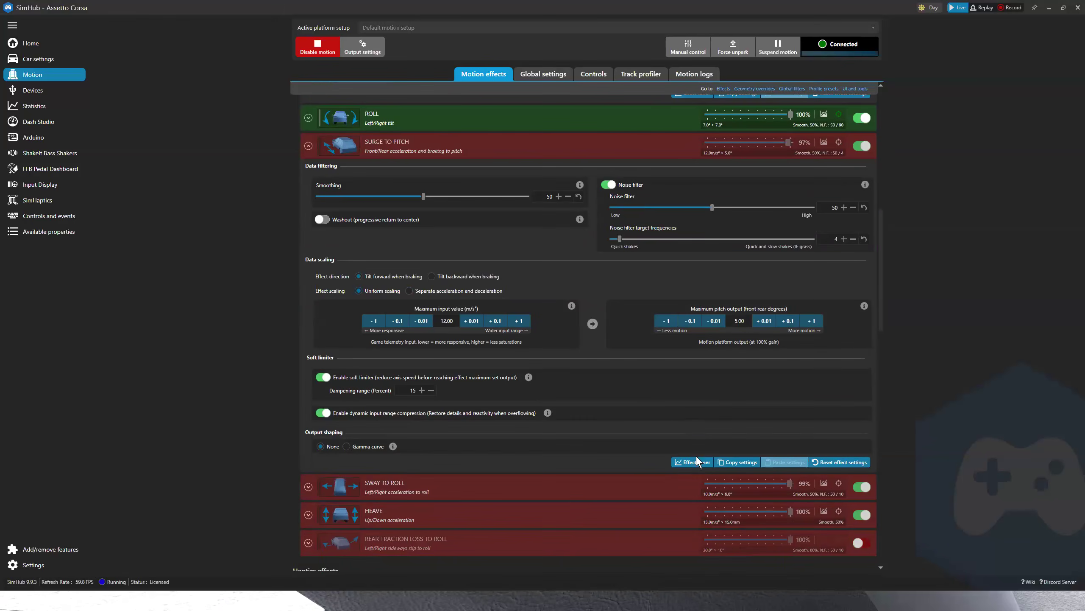
pyautogui.click(691, 463)
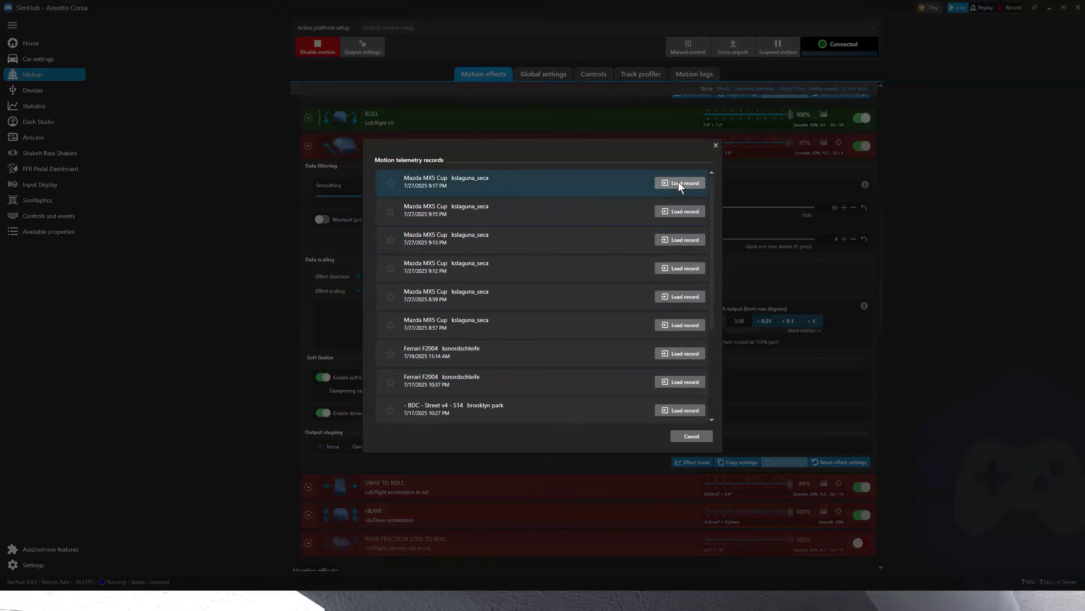
pyautogui.click(679, 182)
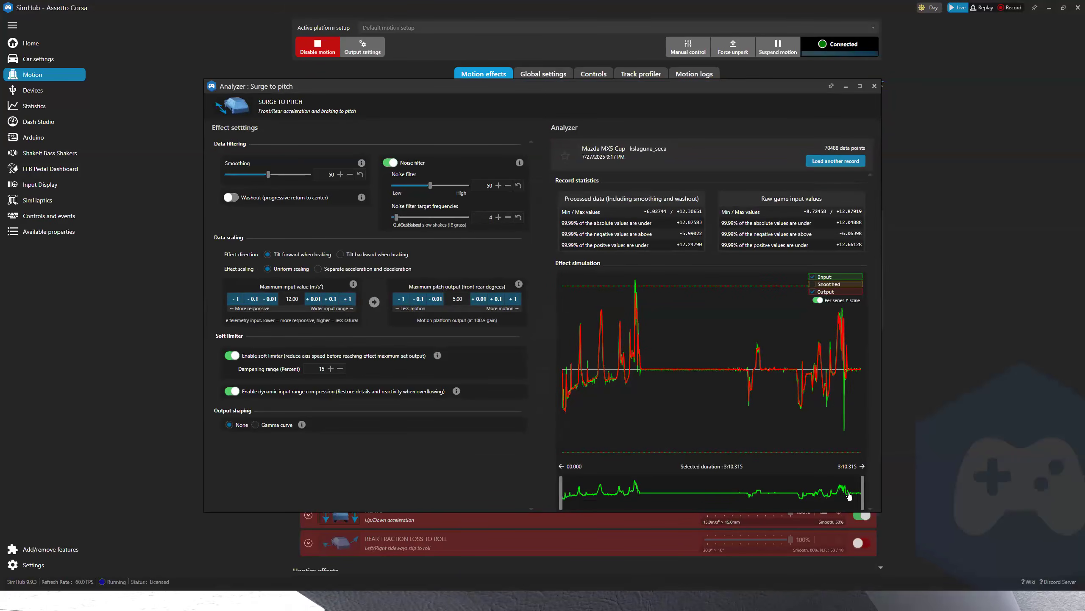
# - Narrow the Surge to pitch simulation to about the first 38 seconds, disable its noise filter, and set smoothing to 14
pyautogui.moveTo(863, 493); pyautogui.dragTo(636, 491)
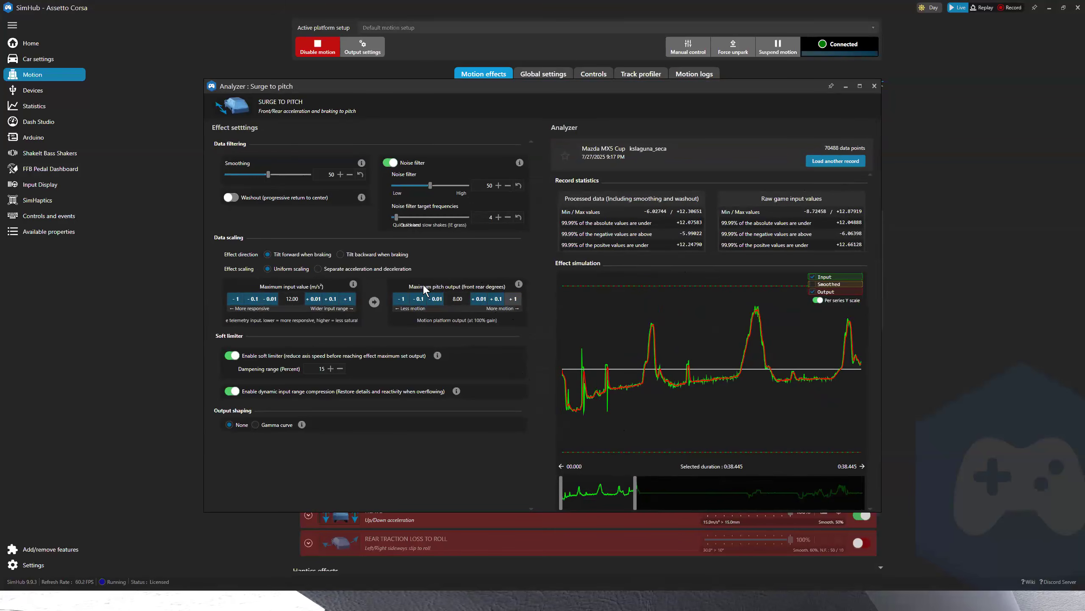
pyautogui.click(391, 163)
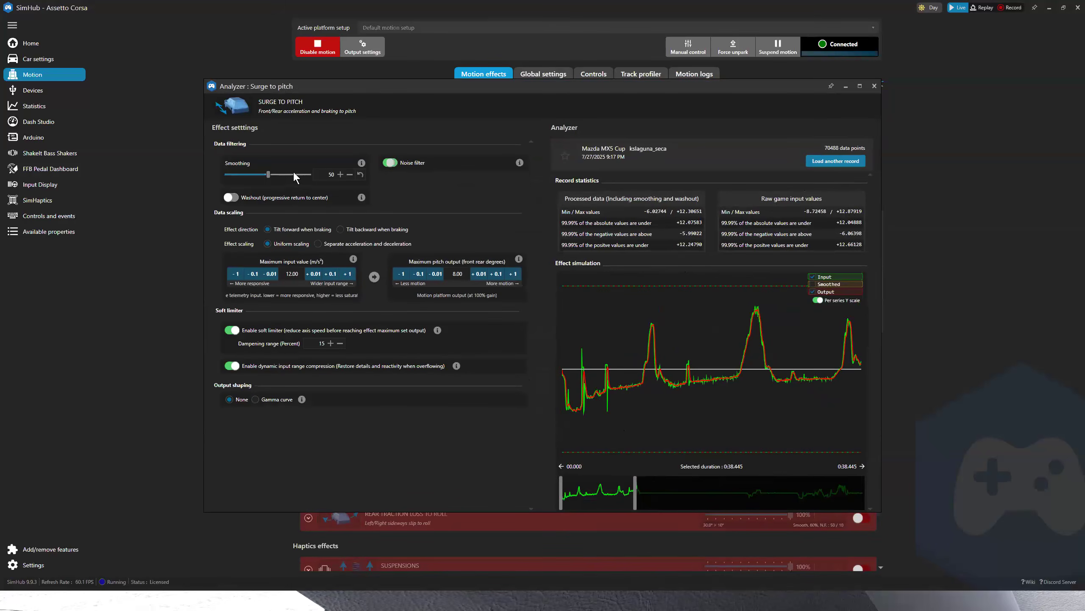
pyautogui.moveTo(238, 172); pyautogui.dragTo(238, 174)
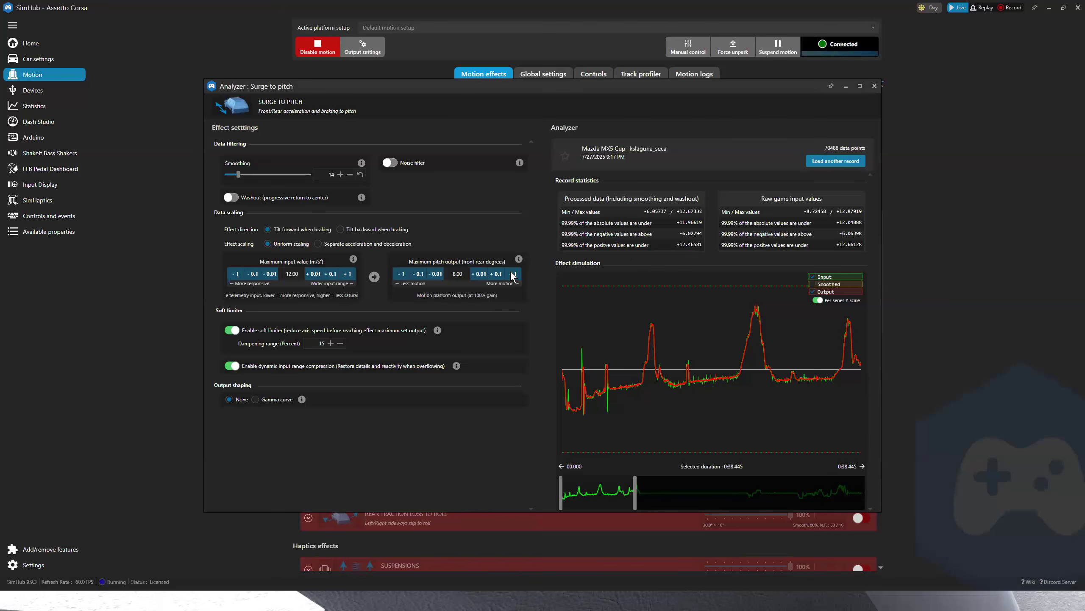
# - Set Surge to pitch's maximum pitch output to 12.00 degrees, inspect about the first 14 seconds of the simulation, and close the analyzer
pyautogui.click(512, 274)
pyautogui.click(513, 274)
pyautogui.click(513, 274)
pyautogui.click(512, 274)
pyautogui.moveTo(623, 492); pyautogui.dragTo(600, 494)
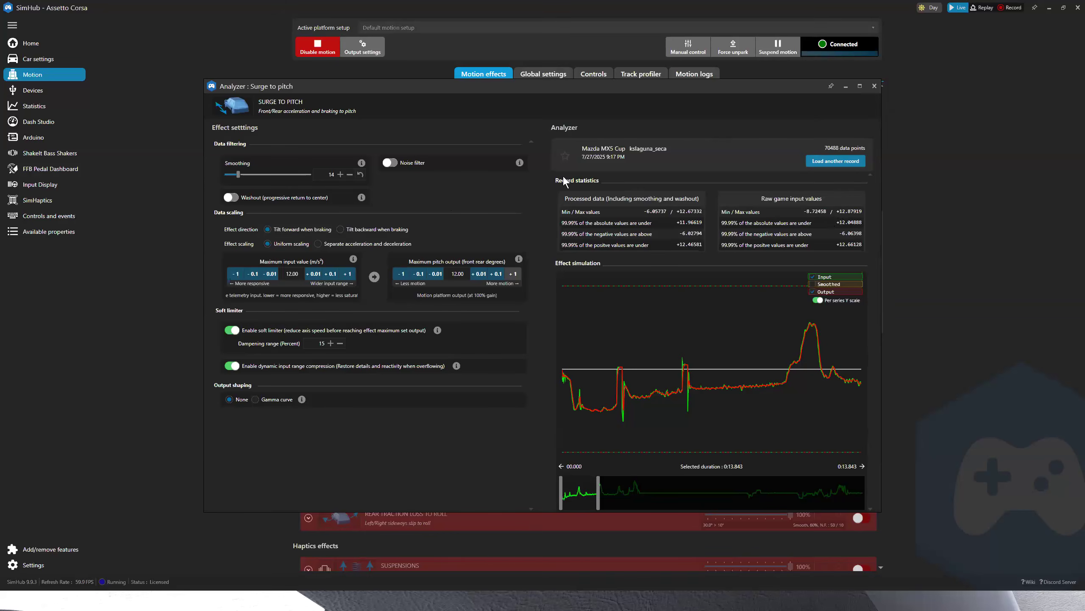
pyautogui.click(874, 87)
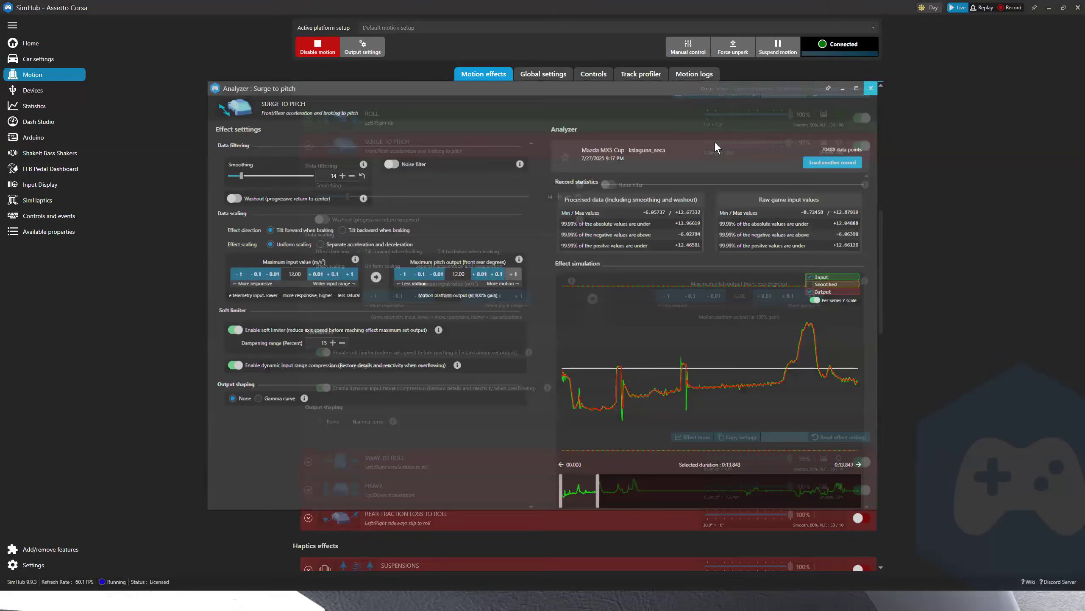
# - Examine the profile's gear shift, crash and automatic motion dampening settings under the global filters
pyautogui.scroll(1, 829, 128)
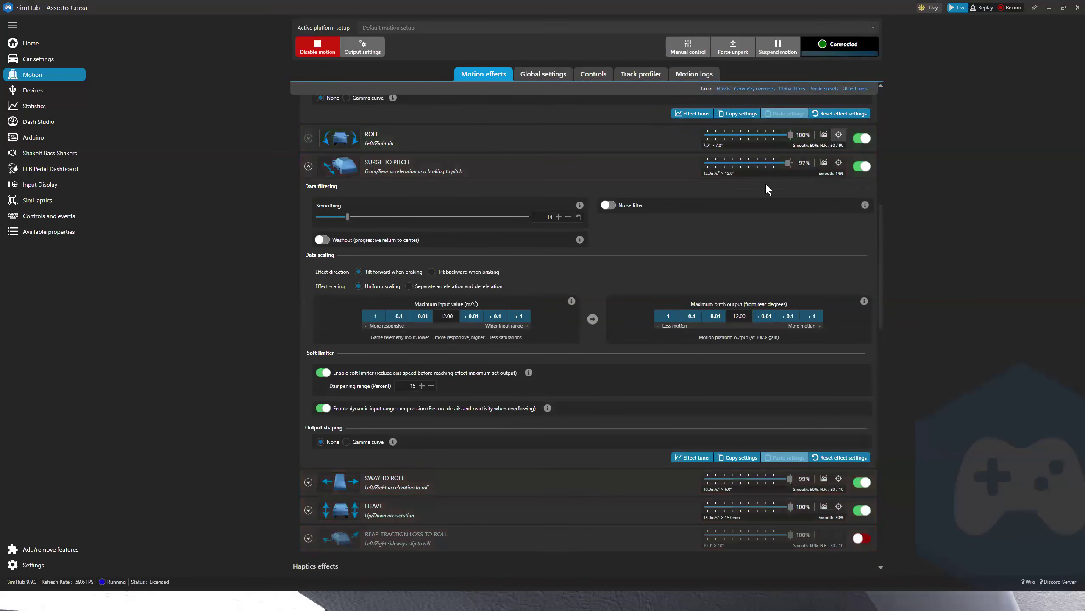
pyautogui.scroll(-13, 696, 219)
pyautogui.scroll(-10, 709, 223)
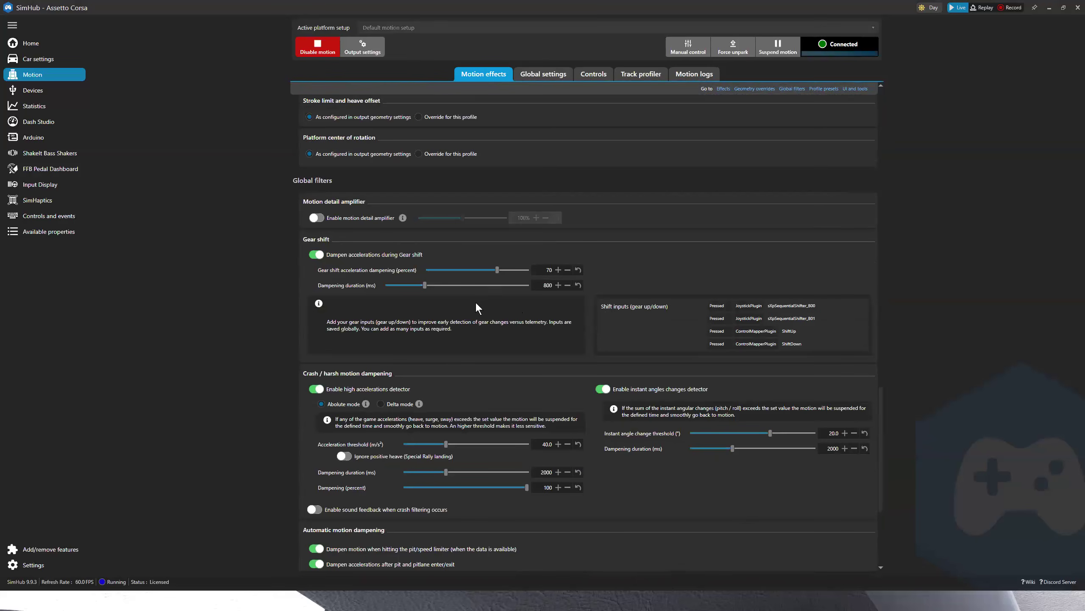
pyautogui.scroll(-2, 468, 302)
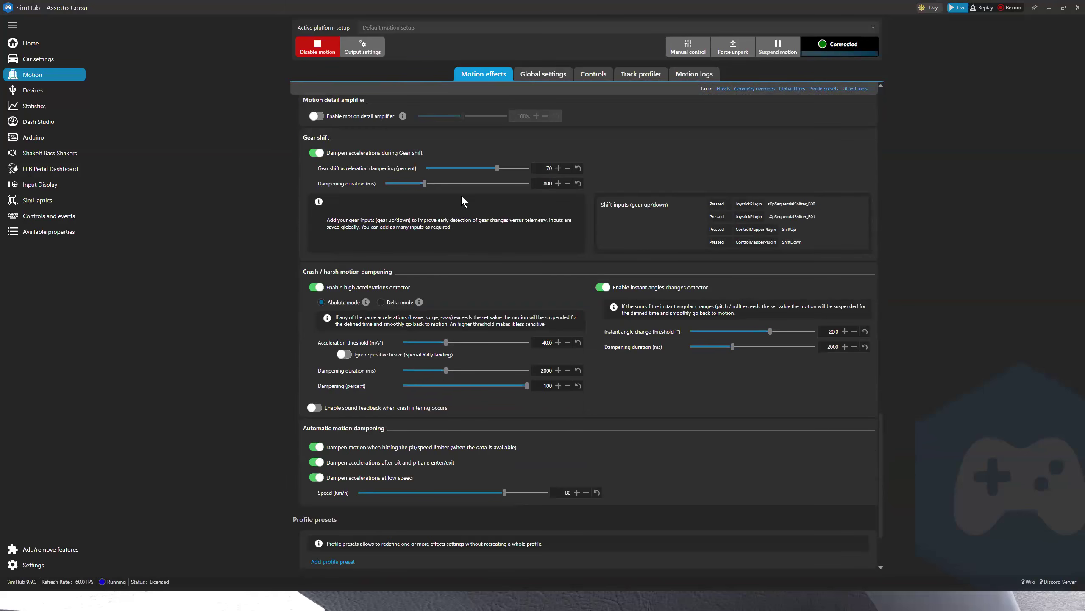
pyautogui.scroll(12, 461, 193)
pyautogui.scroll(10, 462, 195)
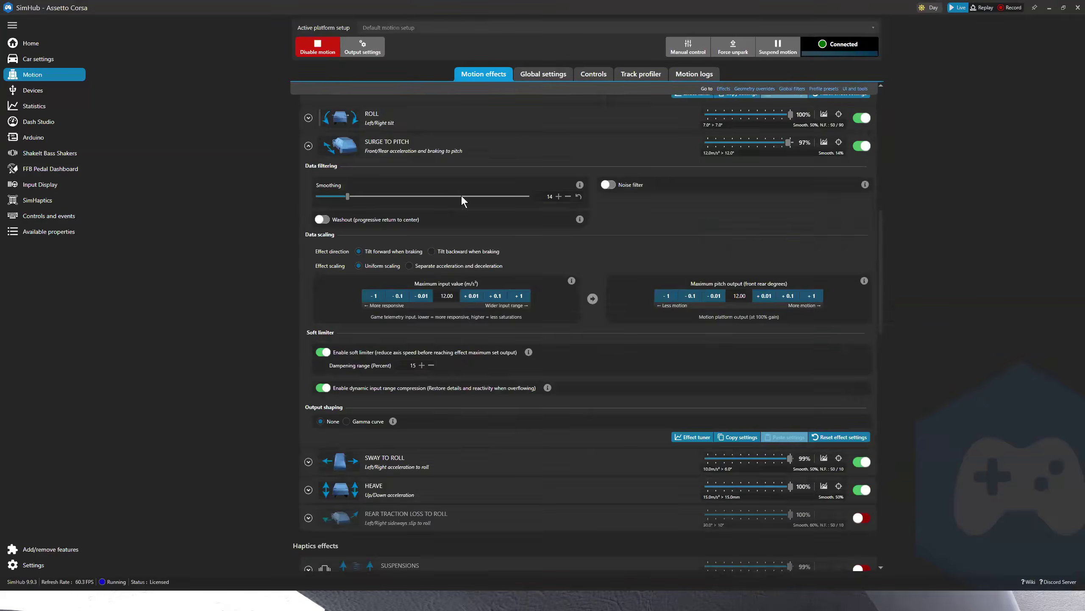
pyautogui.scroll(2, 467, 218)
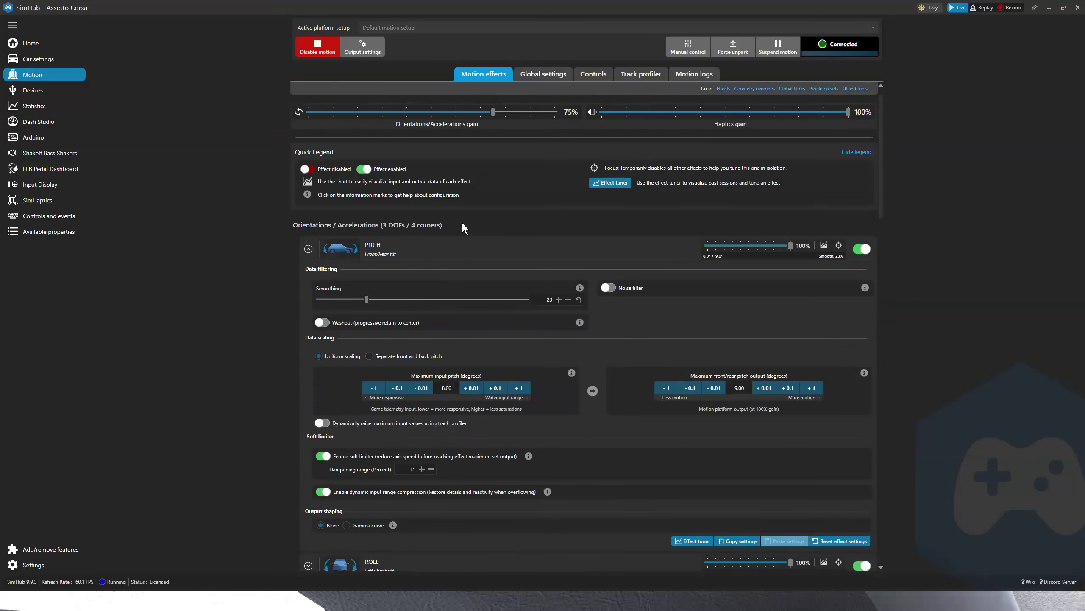
# - Disable motion, inspect the controller's actuator axis assignments in the output settings, and re-enable motion
pyautogui.click(323, 46)
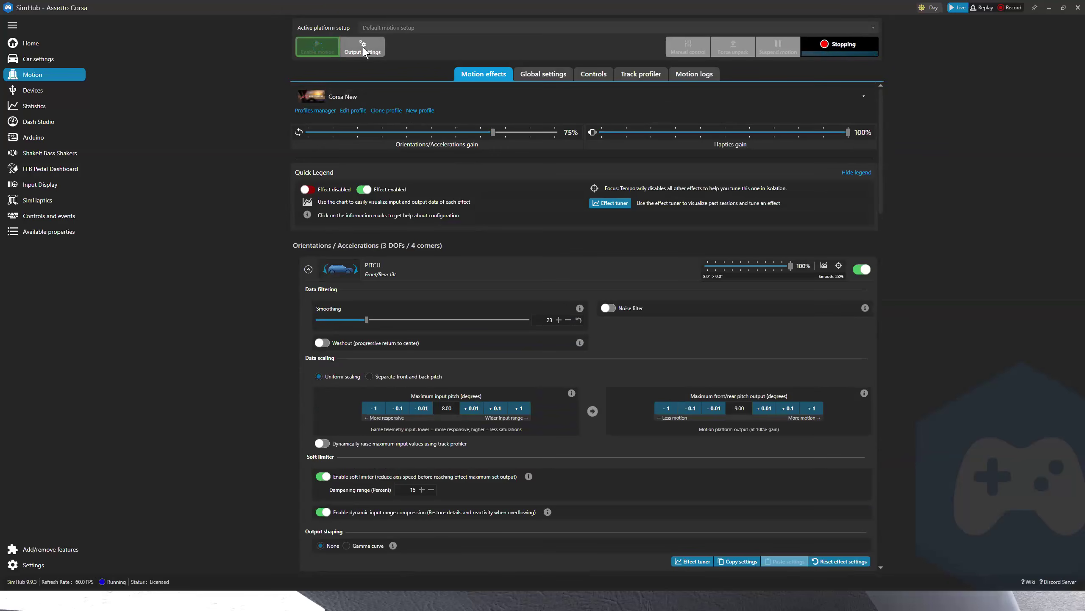
pyautogui.click(362, 51)
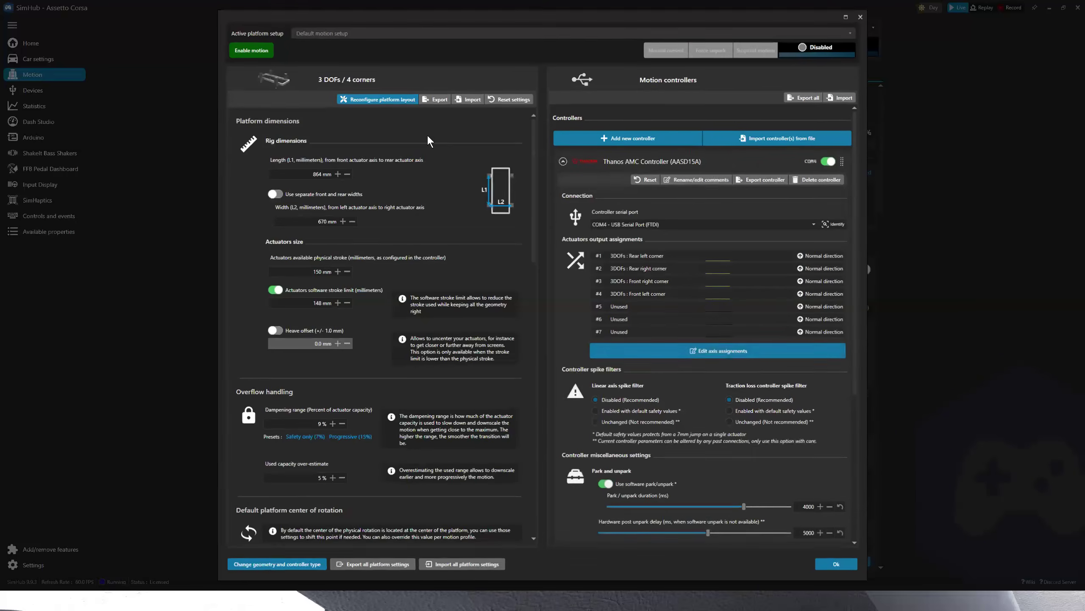
pyautogui.click(743, 350)
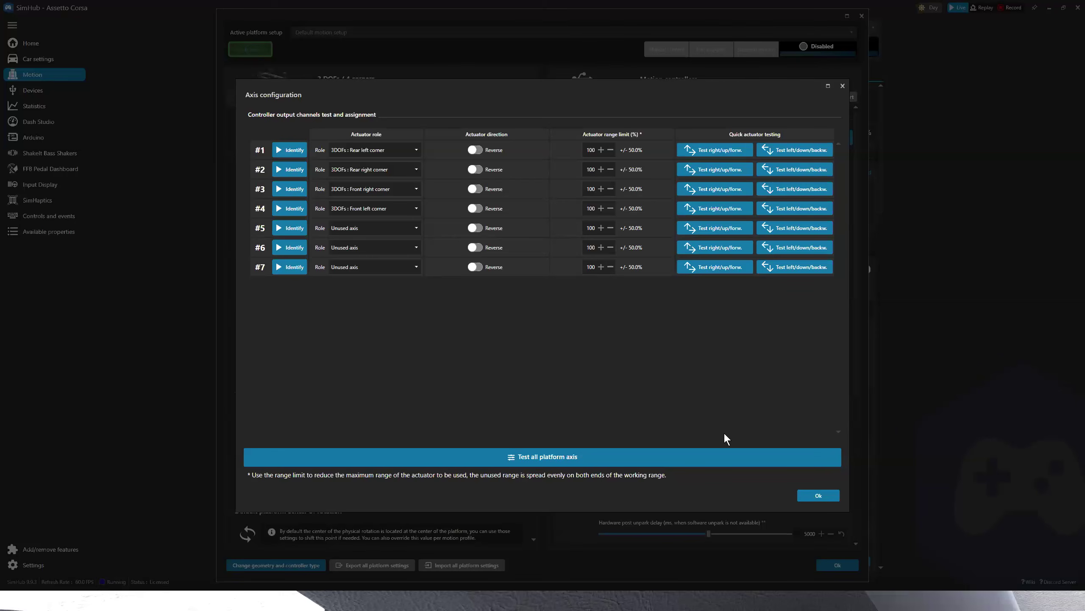
pyautogui.click(815, 497)
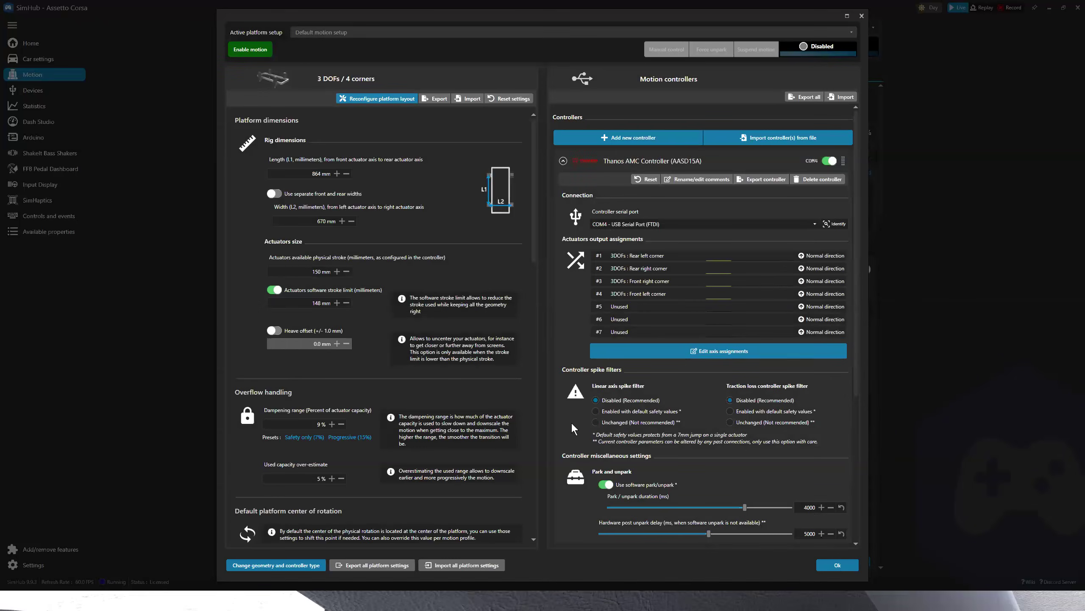
pyautogui.click(833, 565)
pyautogui.click(328, 48)
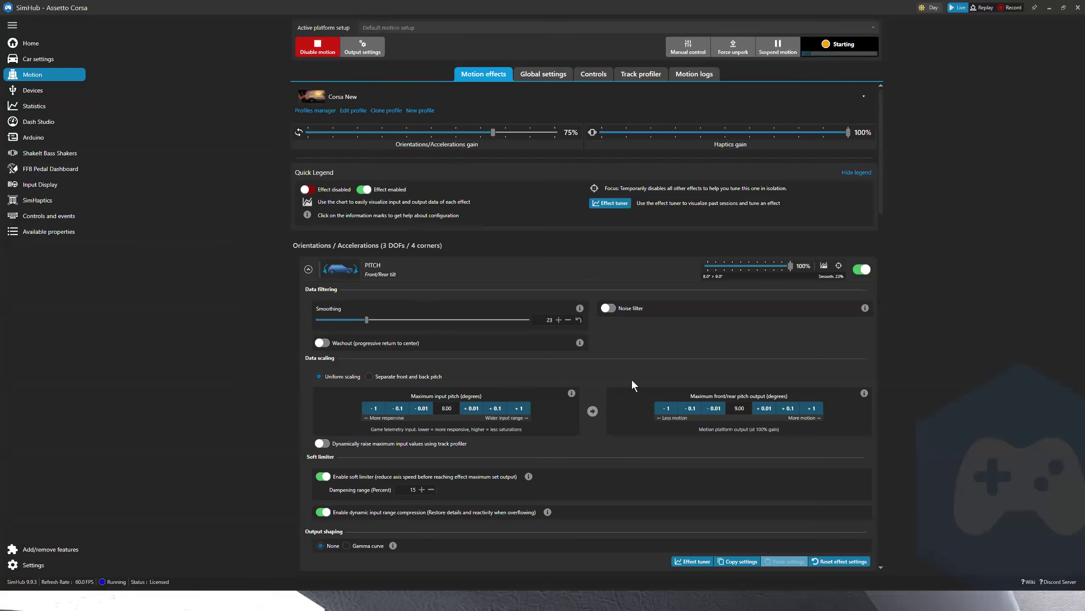
# - Examine the profile's effects and filters, and the global startup, inactivity, safety delay and platform setup options
pyautogui.scroll(-10, 631, 378)
pyautogui.scroll(-9, 633, 381)
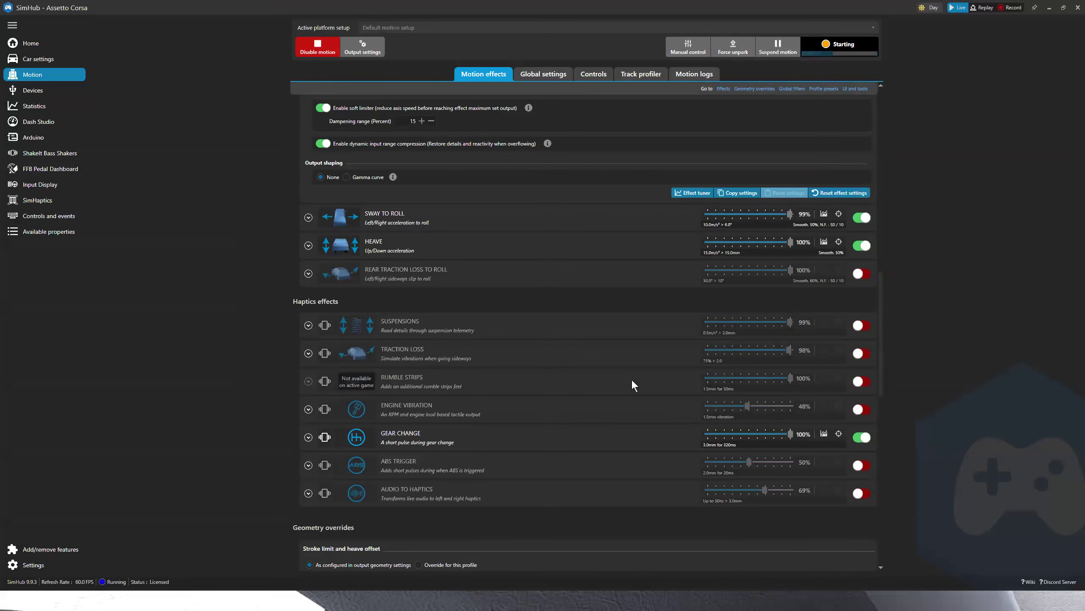
pyautogui.scroll(-13, 575, 297)
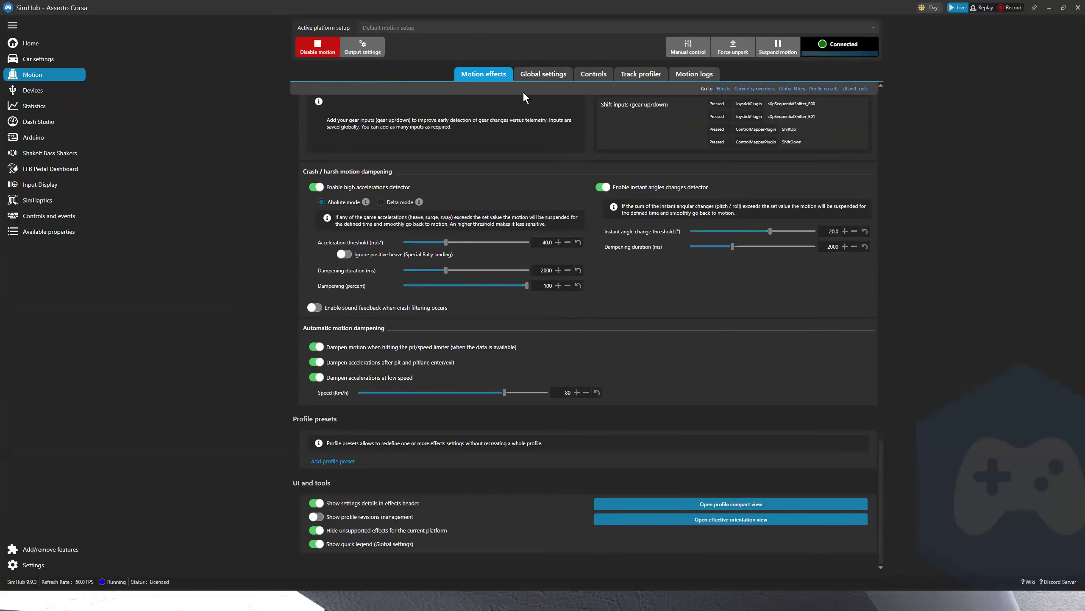
pyautogui.click(547, 74)
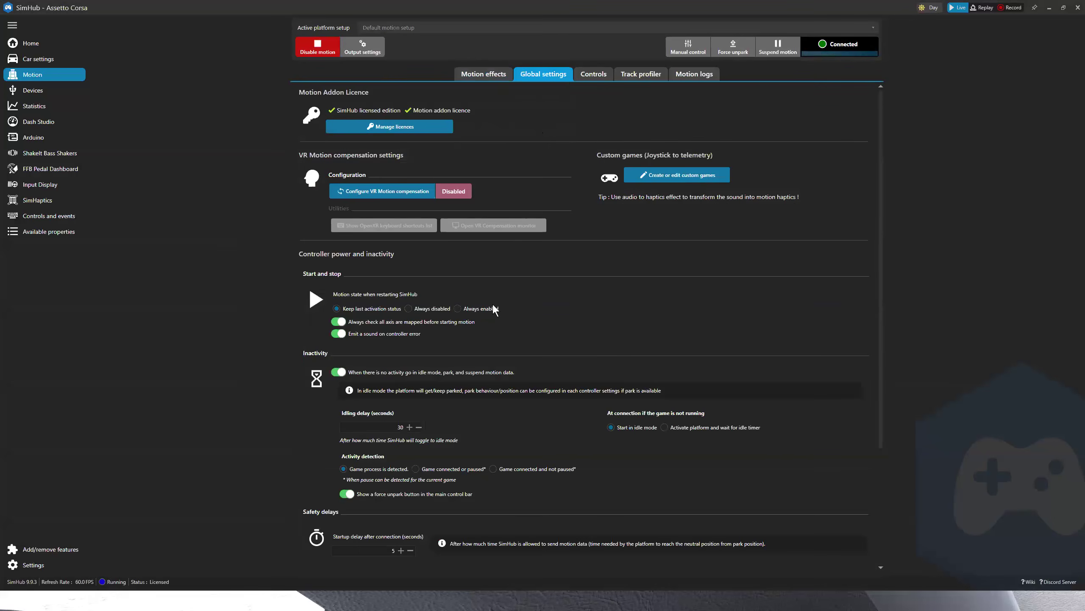
pyautogui.scroll(-3, 512, 309)
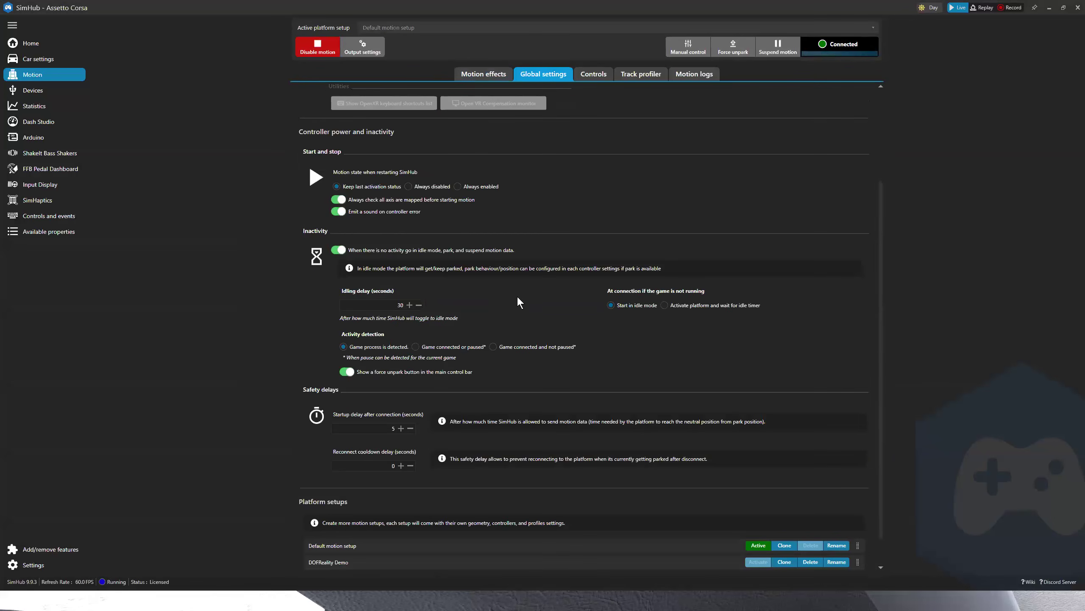
pyautogui.scroll(-1, 517, 294)
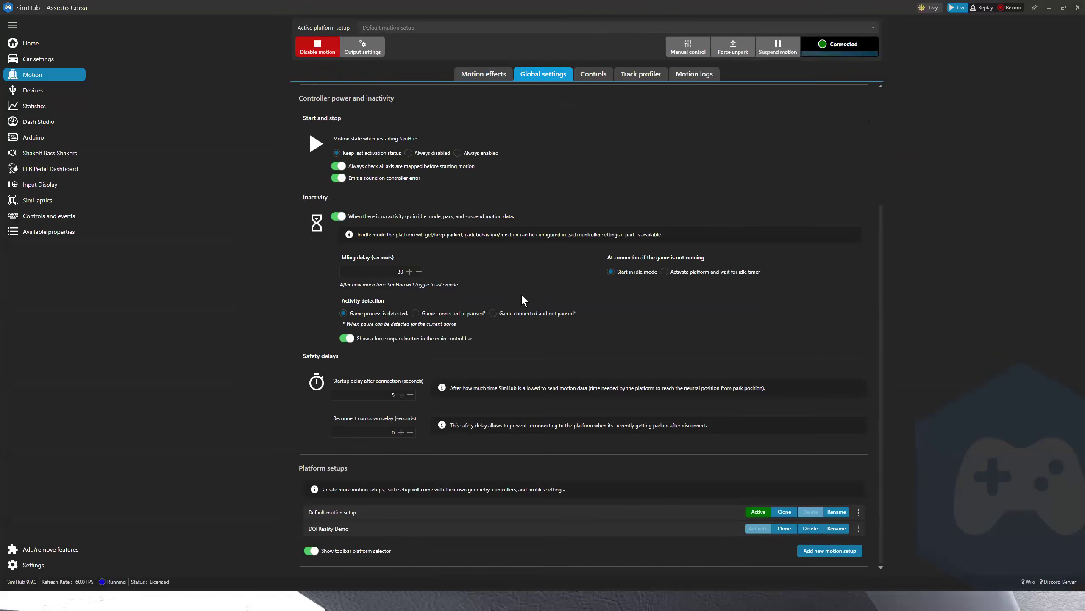
pyautogui.scroll(4, 518, 292)
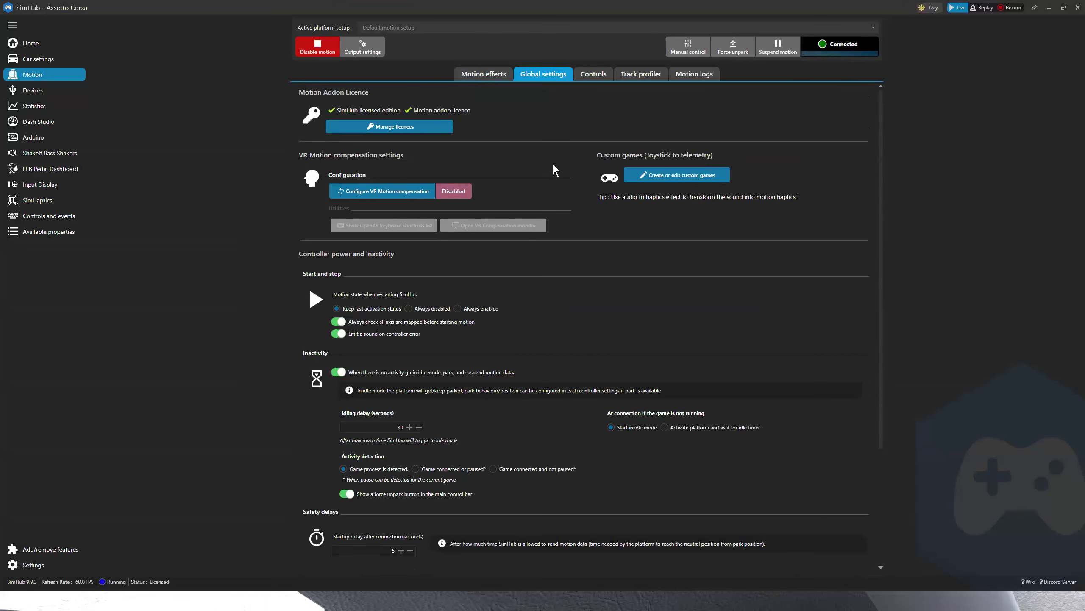
# - Examine the motion profile's crash and harsh motion dampening options, including the high accelerations and instant angle changes detectors
pyautogui.click(486, 73)
pyautogui.scroll(-2, 533, 311)
pyautogui.scroll(-15, 534, 315)
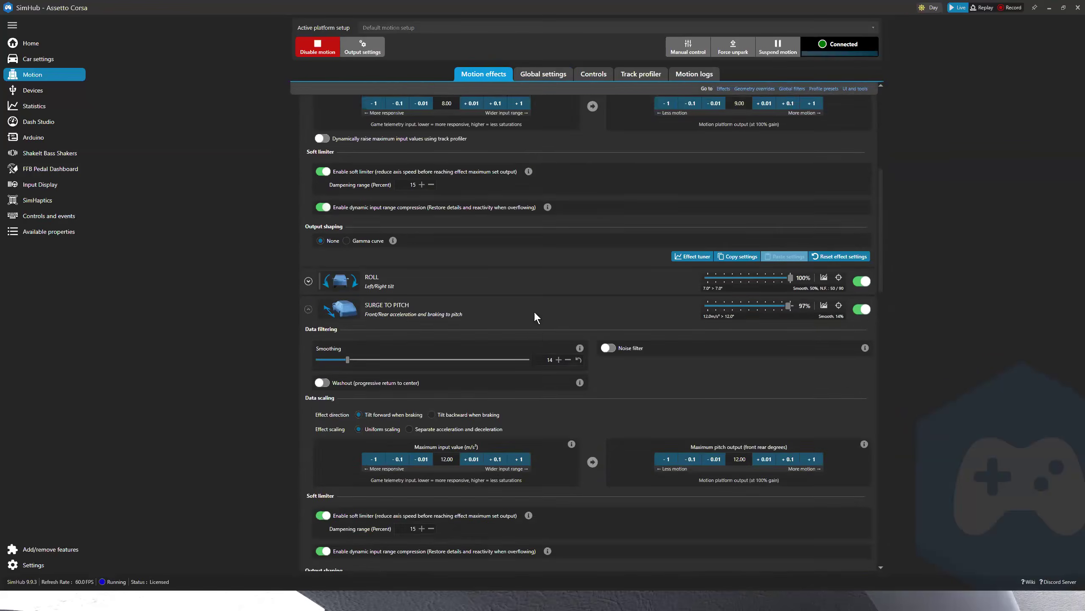
pyautogui.scroll(-8, 547, 346)
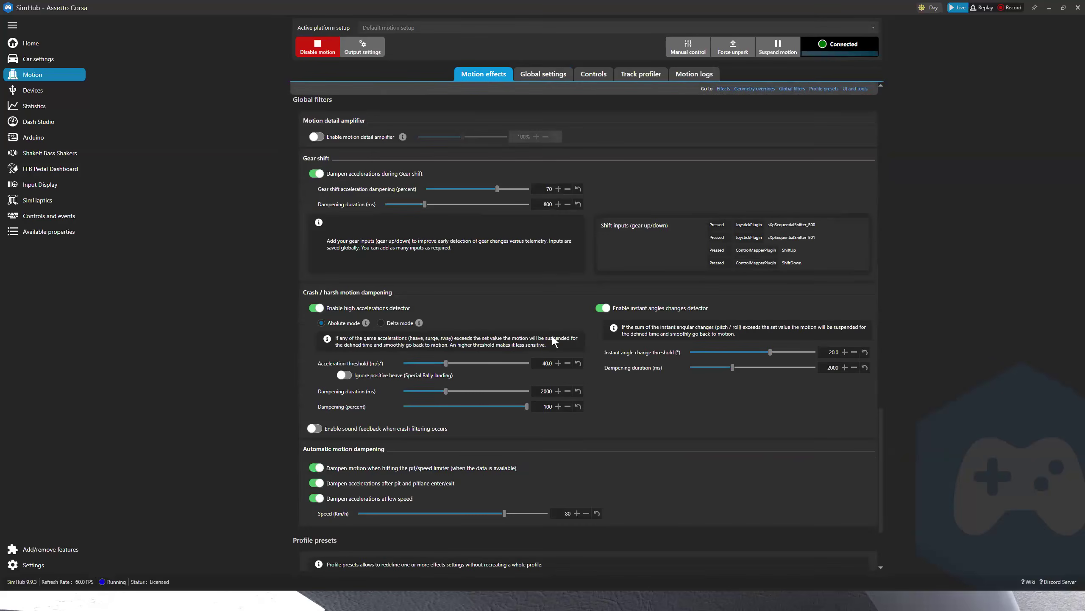
pyautogui.scroll(-5, 562, 296)
pyautogui.scroll(7, 564, 281)
pyautogui.scroll(-3, 562, 280)
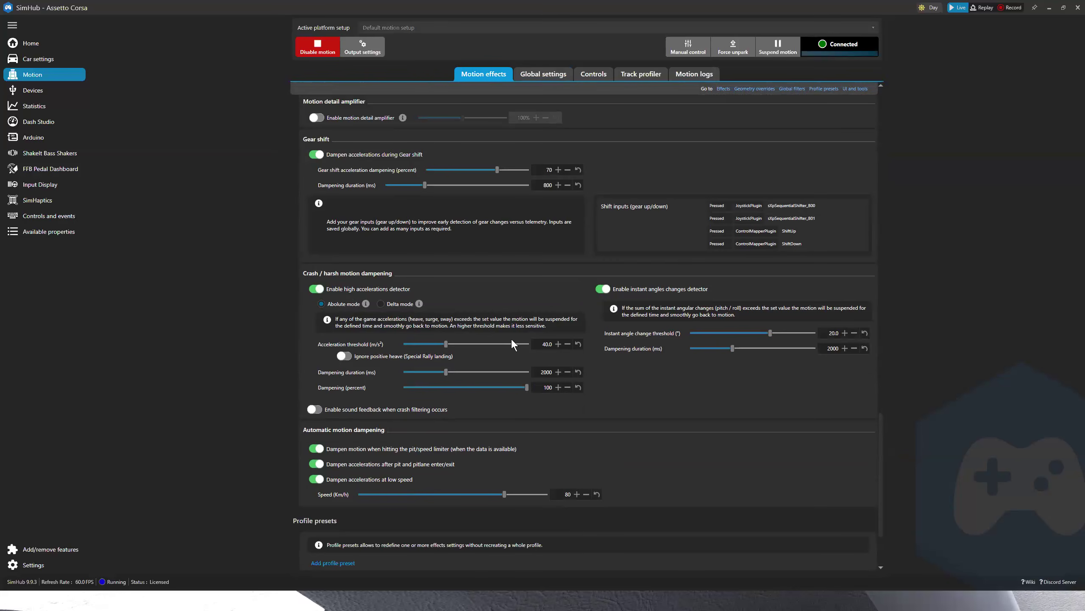
pyautogui.scroll(-1, 508, 338)
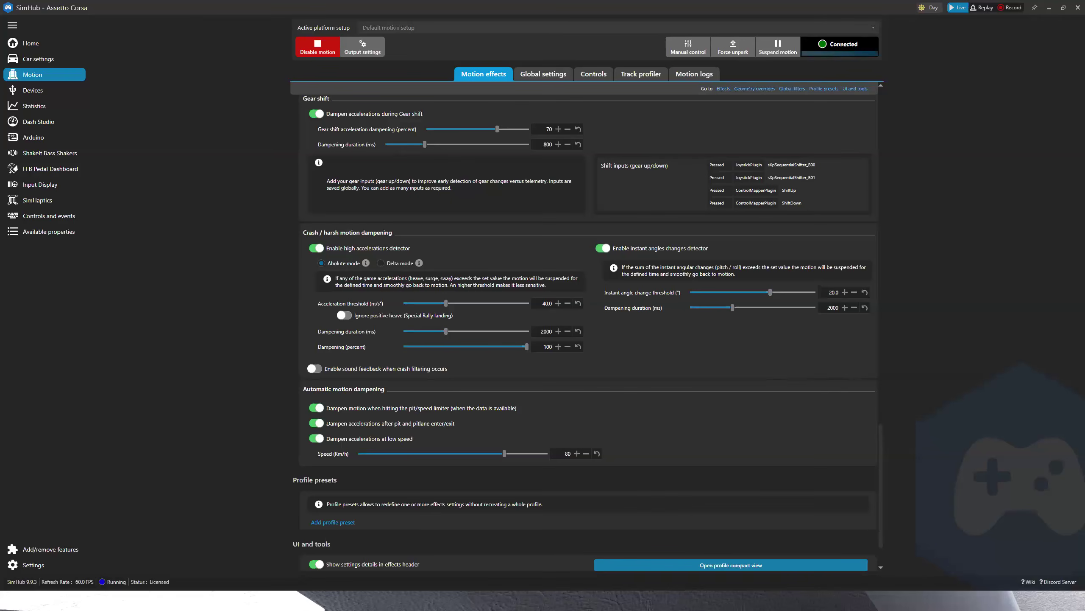
# - Check the game view briefly and inspect the latest teleportation entries in the motion logs
pyautogui.hotkey('alt', 'Tab')
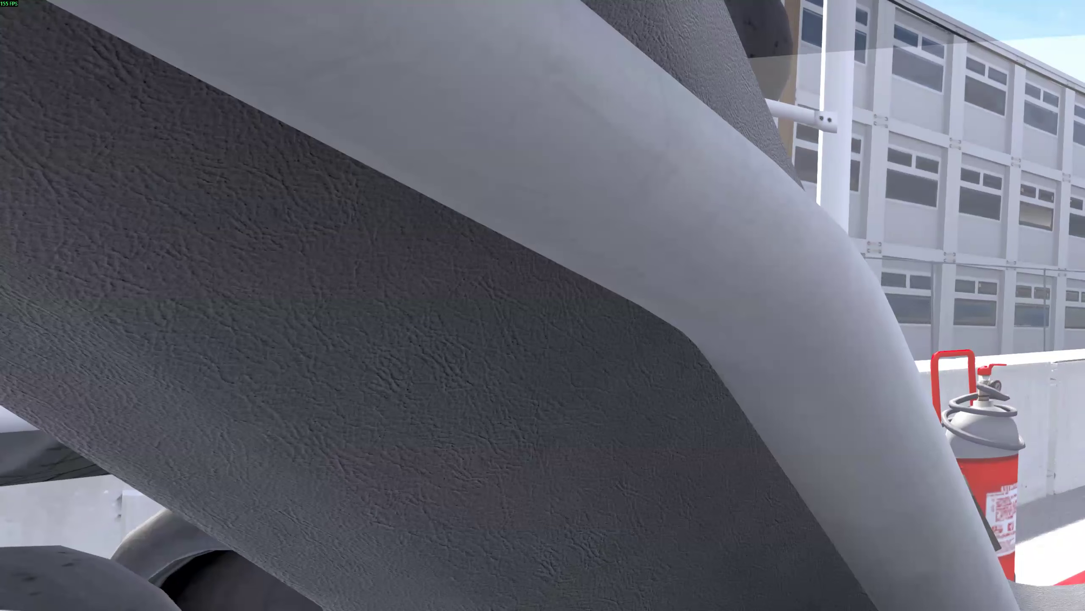
pyautogui.hotkey('alt', 'Tab')
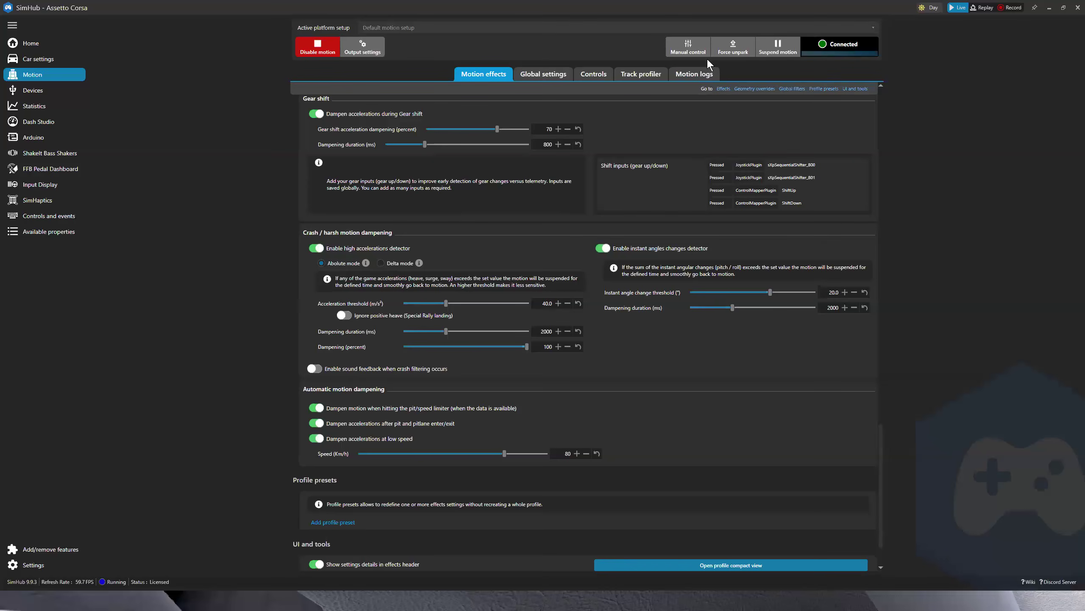
pyautogui.click(690, 77)
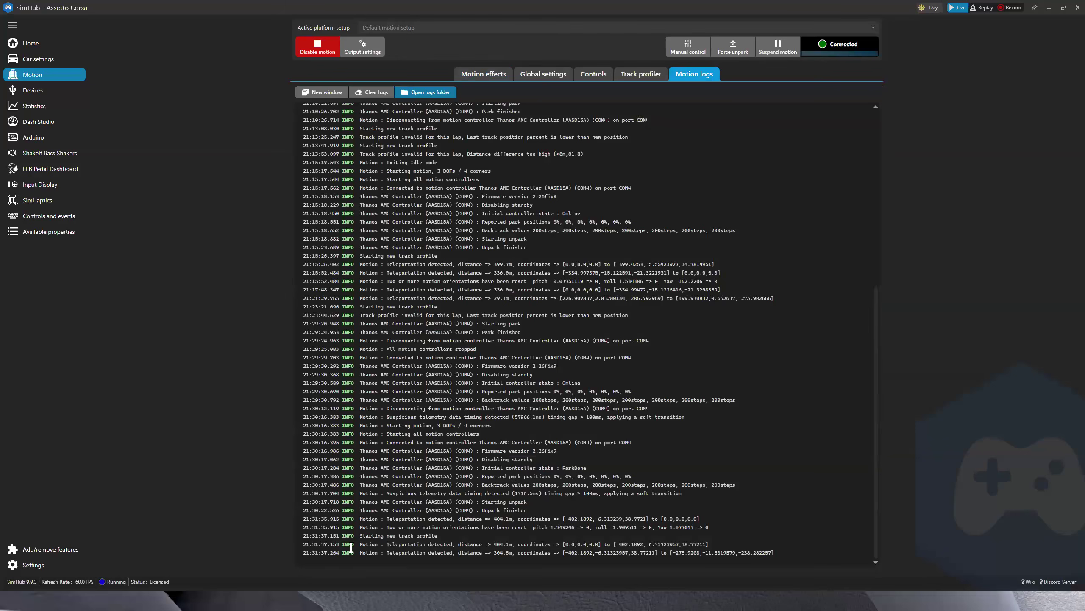
pyautogui.moveTo(357, 545); pyautogui.dragTo(801, 555)
pyautogui.click(798, 555)
# - Enable sound feedback for crash filtering and raise the high accelerations detector's acceleration threshold
pyautogui.click(472, 70)
pyautogui.scroll(-20, 395, 348)
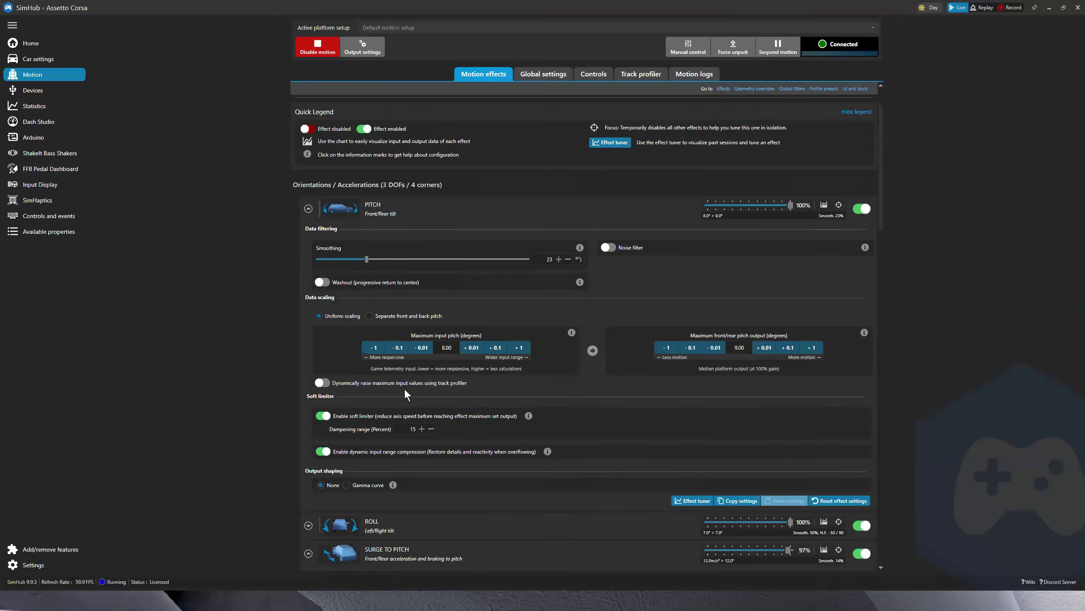
pyautogui.scroll(-8, 391, 434)
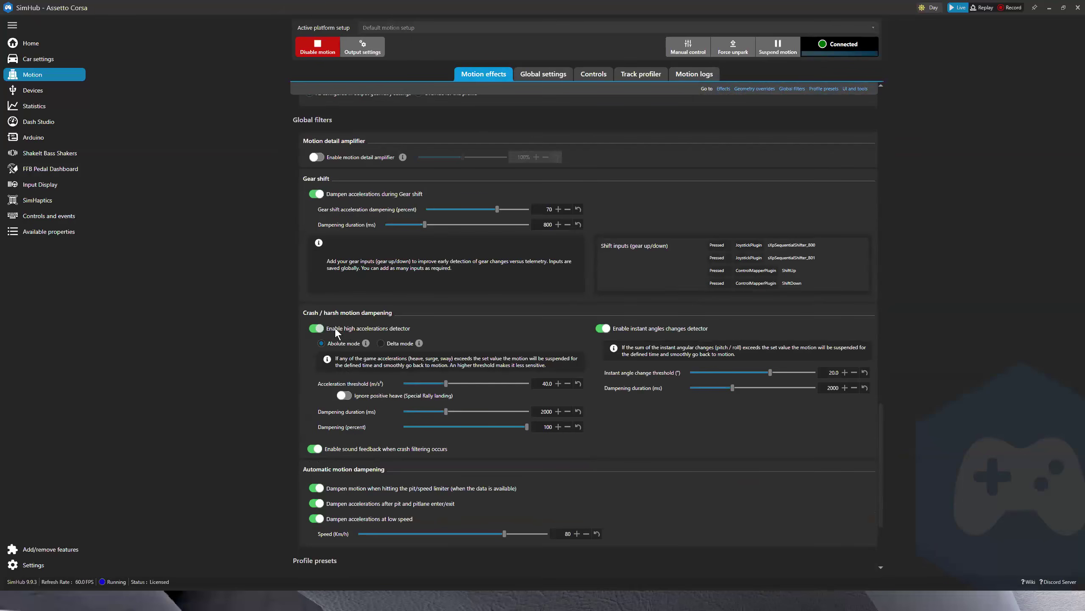
pyautogui.moveTo(446, 384); pyautogui.dragTo(501, 386)
pyautogui.click(557, 384)
# - Try reducing the Pitch effect's gain to about 84% and return it to 100%
pyautogui.scroll(5, 608, 351)
pyautogui.scroll(10, 603, 342)
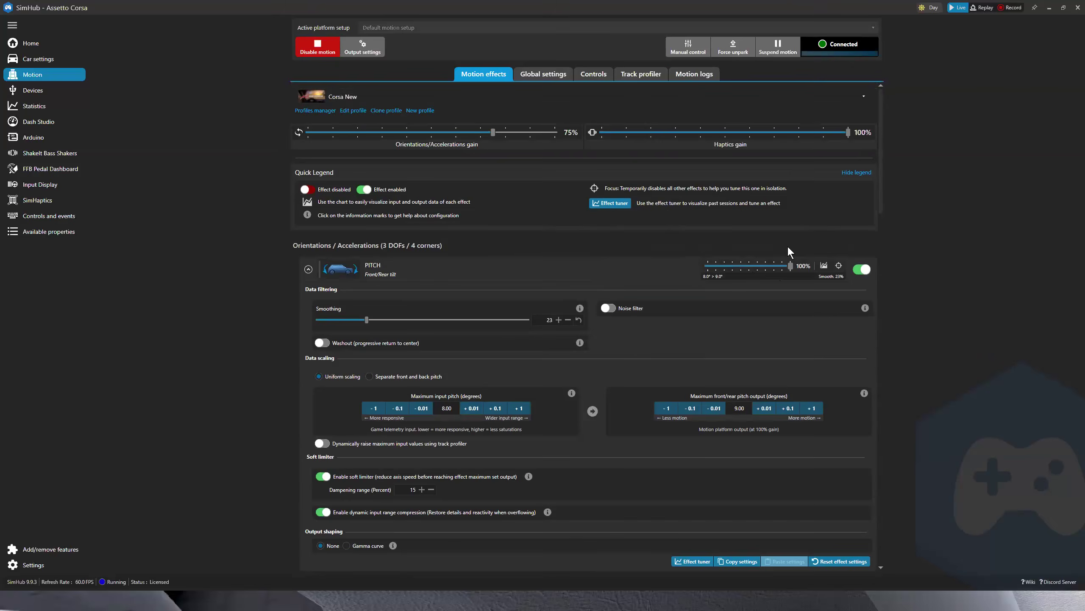
pyautogui.scroll(-3, 787, 241)
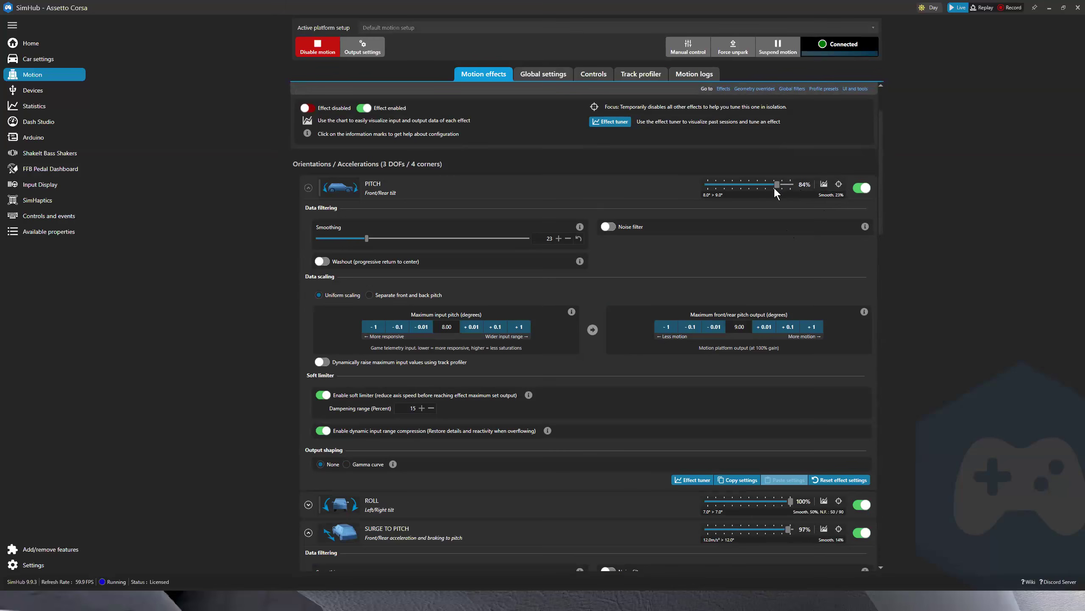
pyautogui.moveTo(782, 189); pyautogui.dragTo(822, 213)
pyautogui.scroll(4, 671, 215)
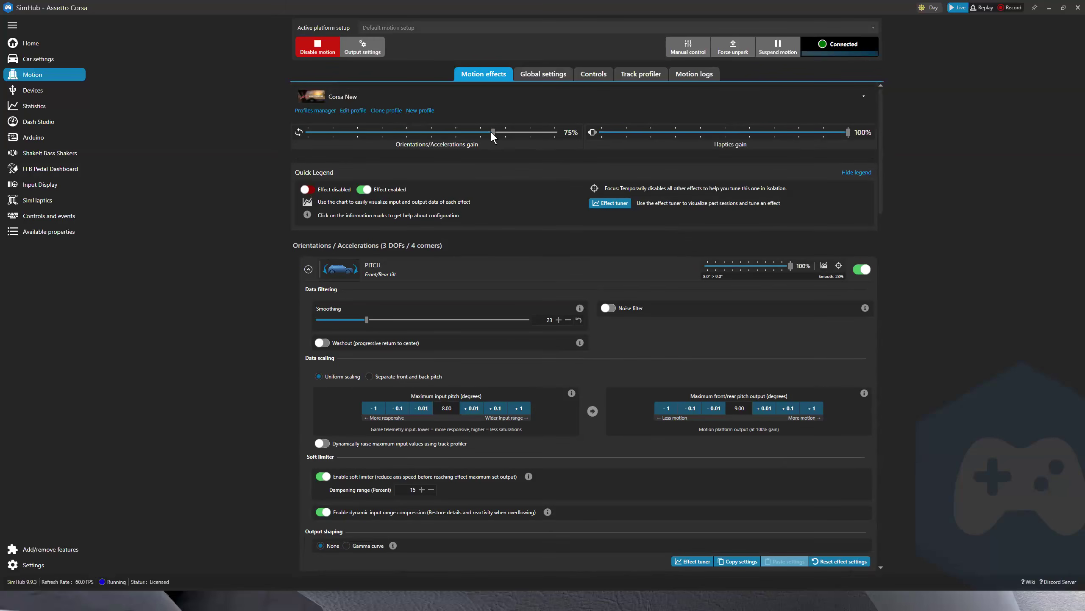